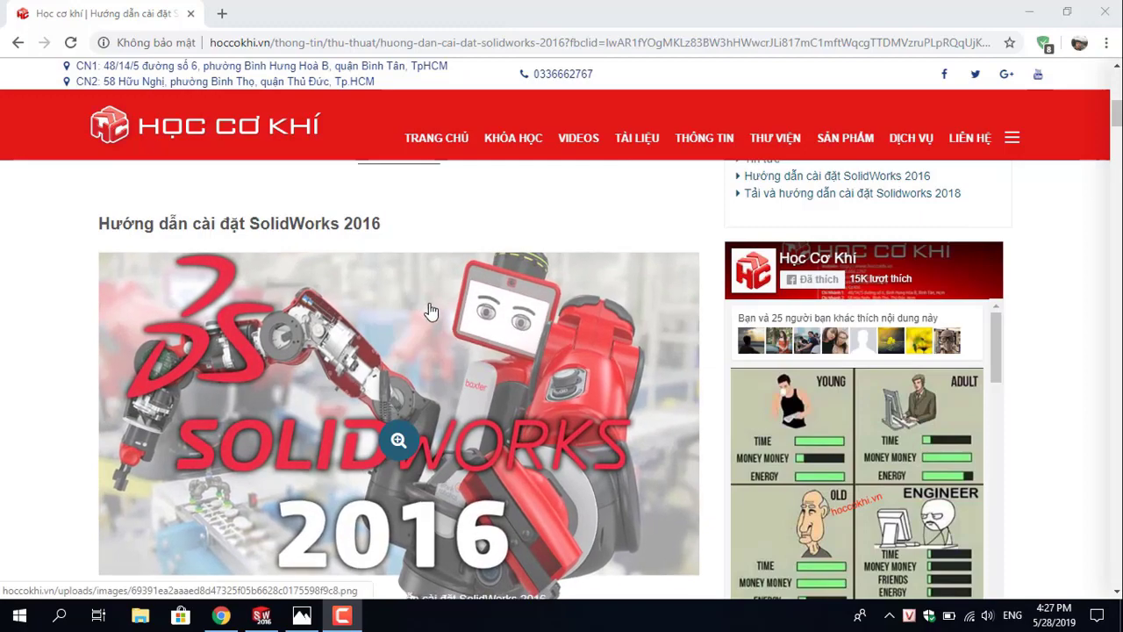
# Look over the double spring reference image, then put it away.
pyautogui.scroll(-5, 505, 407)
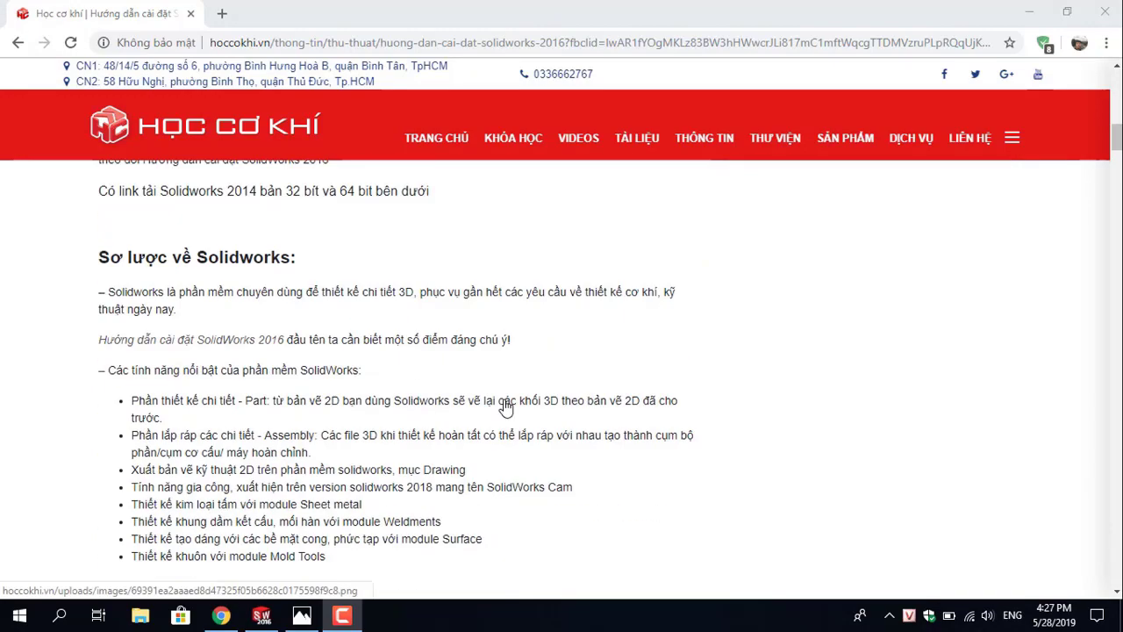
pyautogui.scroll(-5, 506, 407)
pyautogui.scroll(-5, 506, 407)
pyautogui.scroll(5, 506, 407)
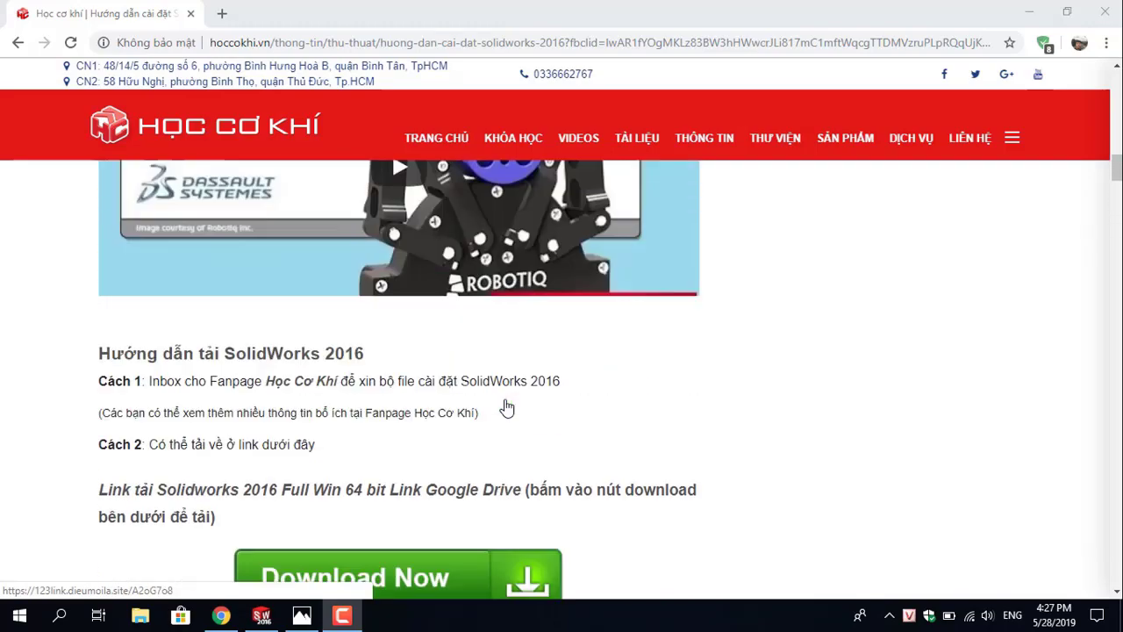
pyautogui.scroll(5, 506, 407)
pyautogui.scroll(3, 506, 407)
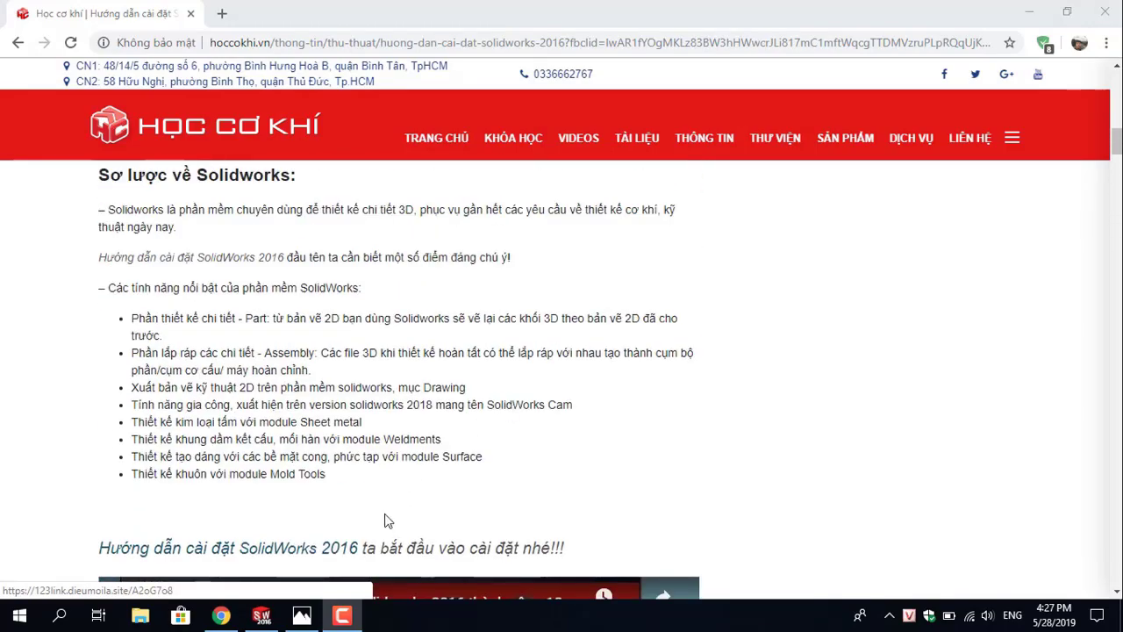
pyautogui.click(300, 614)
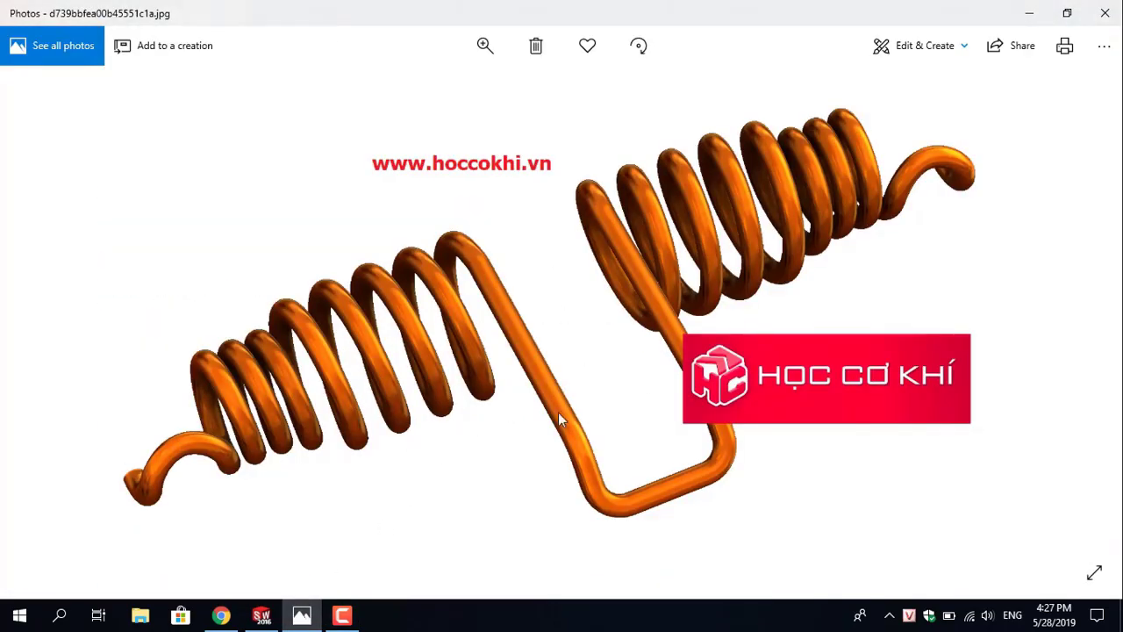
pyautogui.click(263, 617)
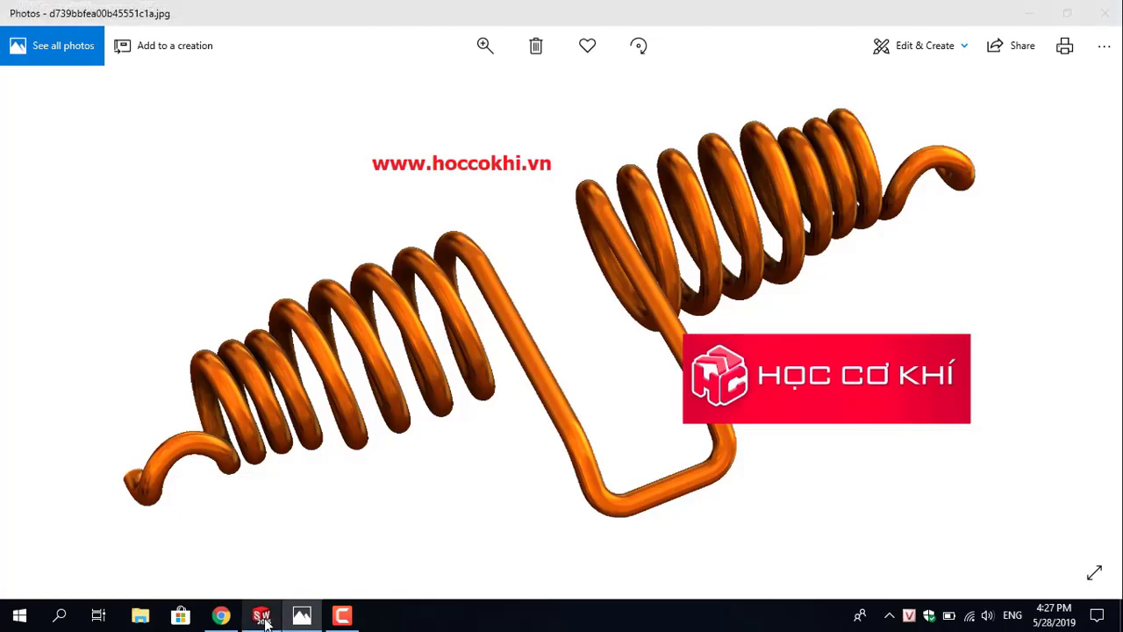
pyautogui.click(1038, 14)
# On the Front Plane, draw vertical, top, slanted and bottom lines closing back at the origin.
pyautogui.click(261, 616)
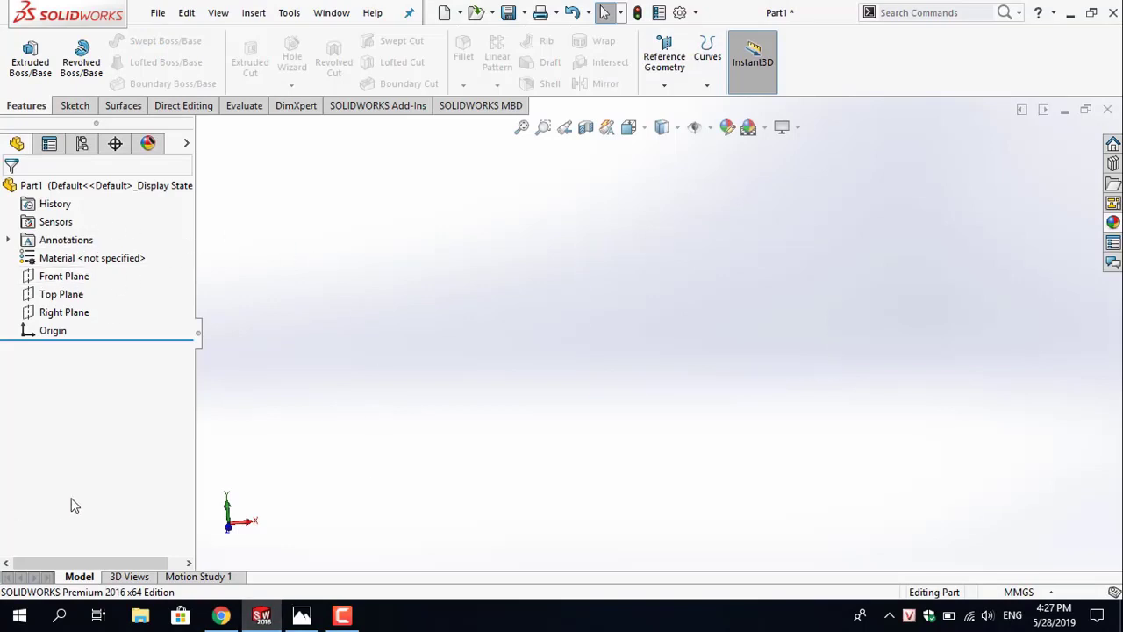
pyautogui.click(52, 281)
pyautogui.click(66, 262)
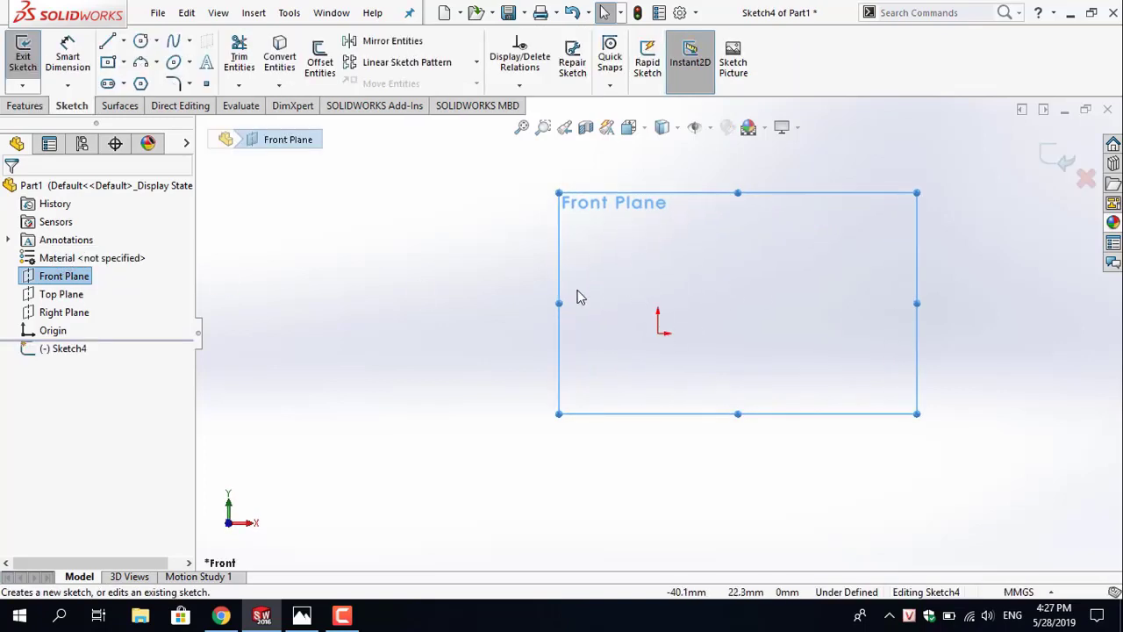
pyautogui.moveTo(784, 269); pyautogui.dragTo(671, 270, button='right')
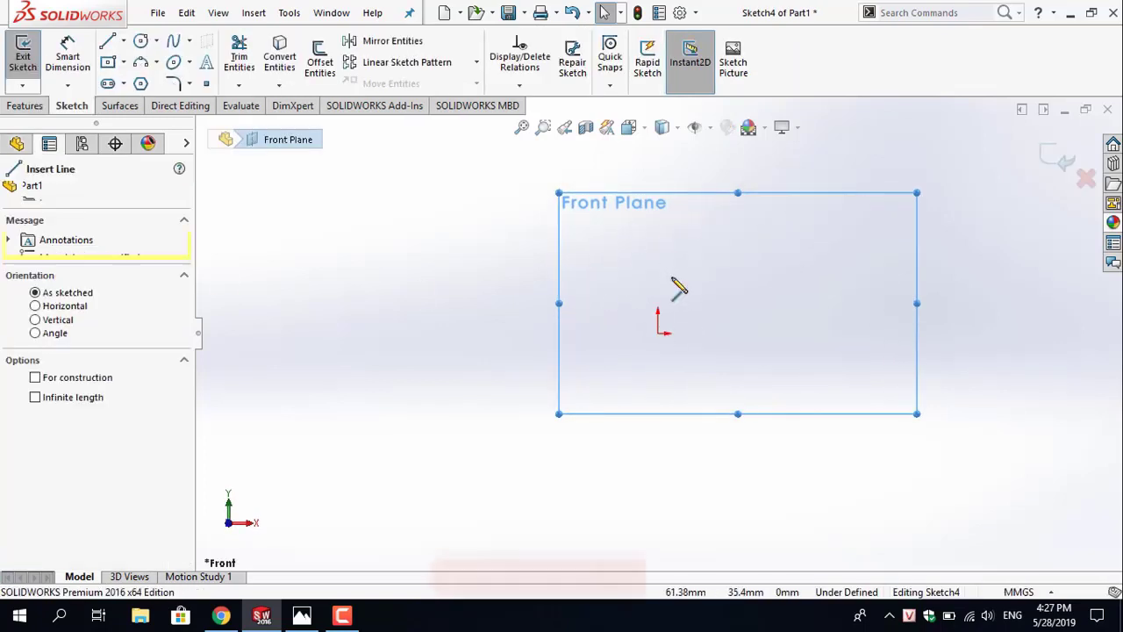
pyautogui.click(657, 333)
pyautogui.click(658, 254)
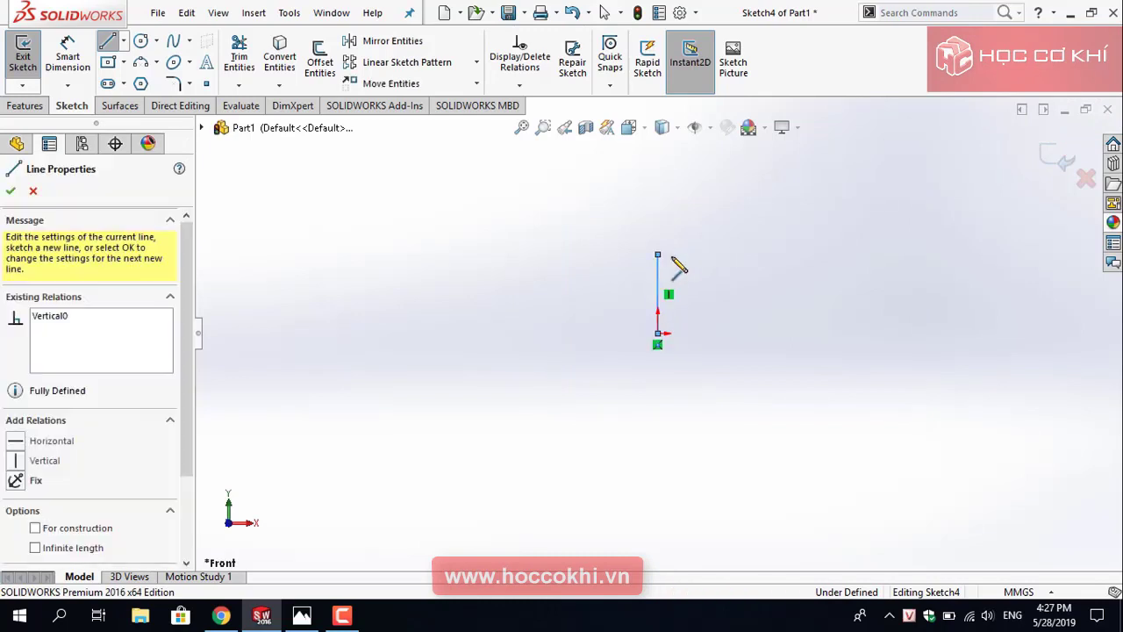
pyautogui.click(791, 255)
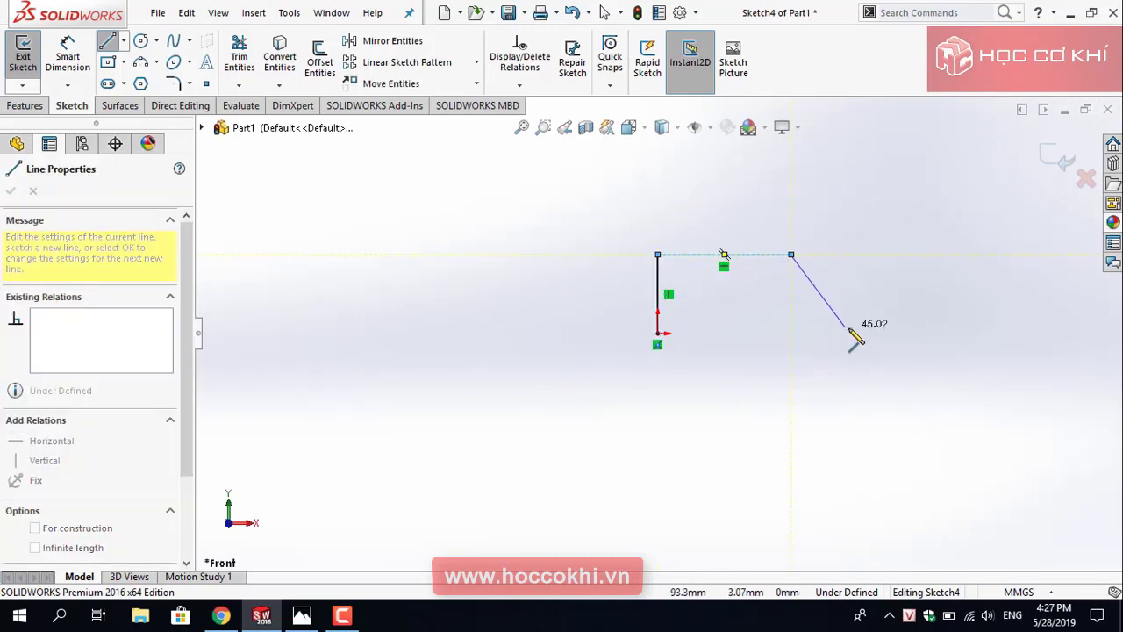
pyautogui.click(850, 332)
pyautogui.click(657, 333)
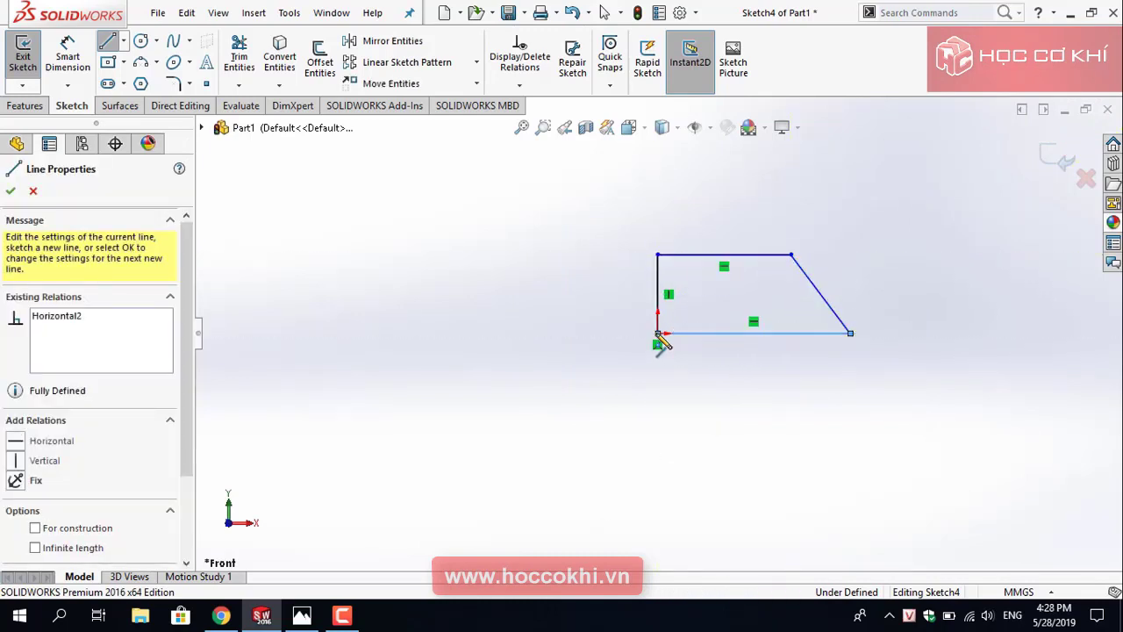
pyautogui.scroll(-1, 806, 358)
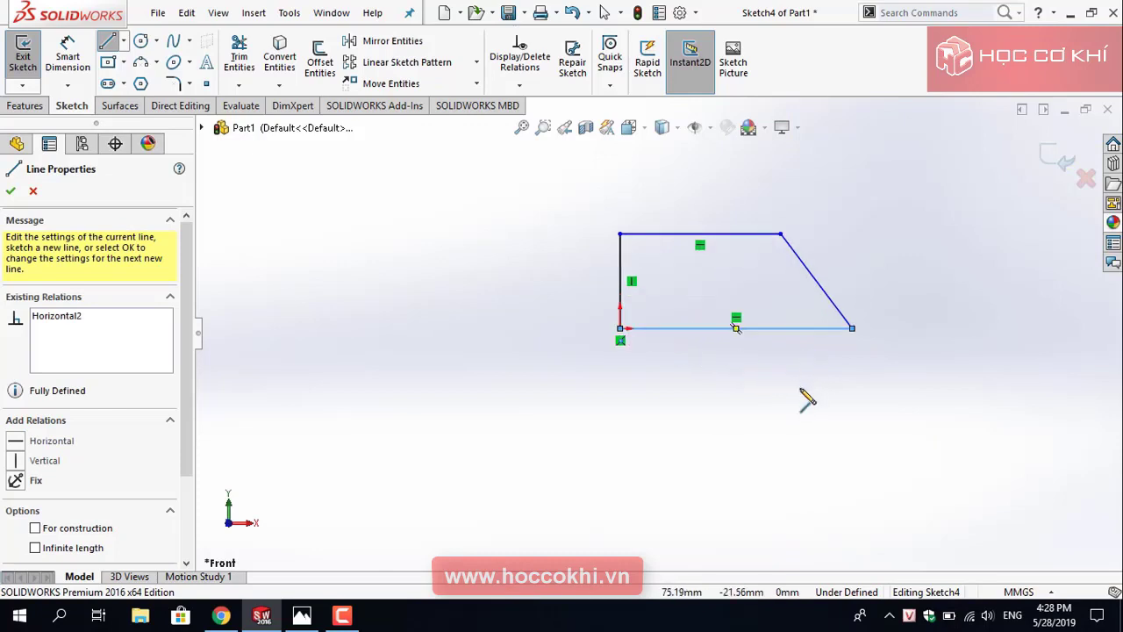
pyautogui.press('Escape')
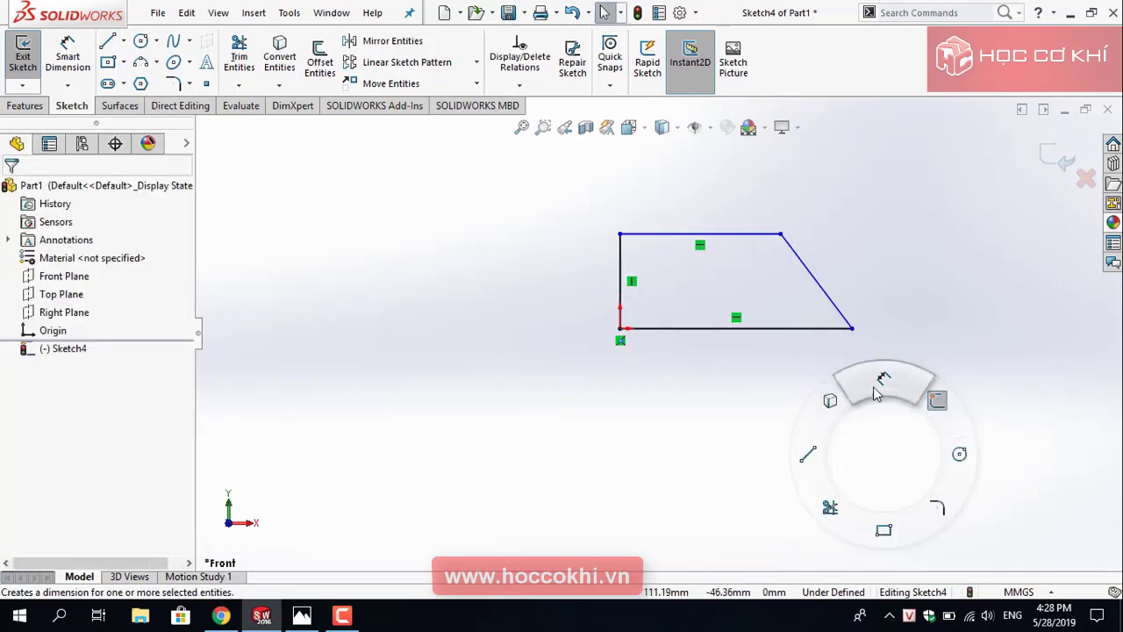
# Dimension the trapezoid: 80 mm bottom, 30 mm height and 55 mm top.
pyautogui.moveTo(890, 461); pyautogui.dragTo(886, 377, button='right')
pyautogui.click(784, 338)
pyautogui.click(741, 386)
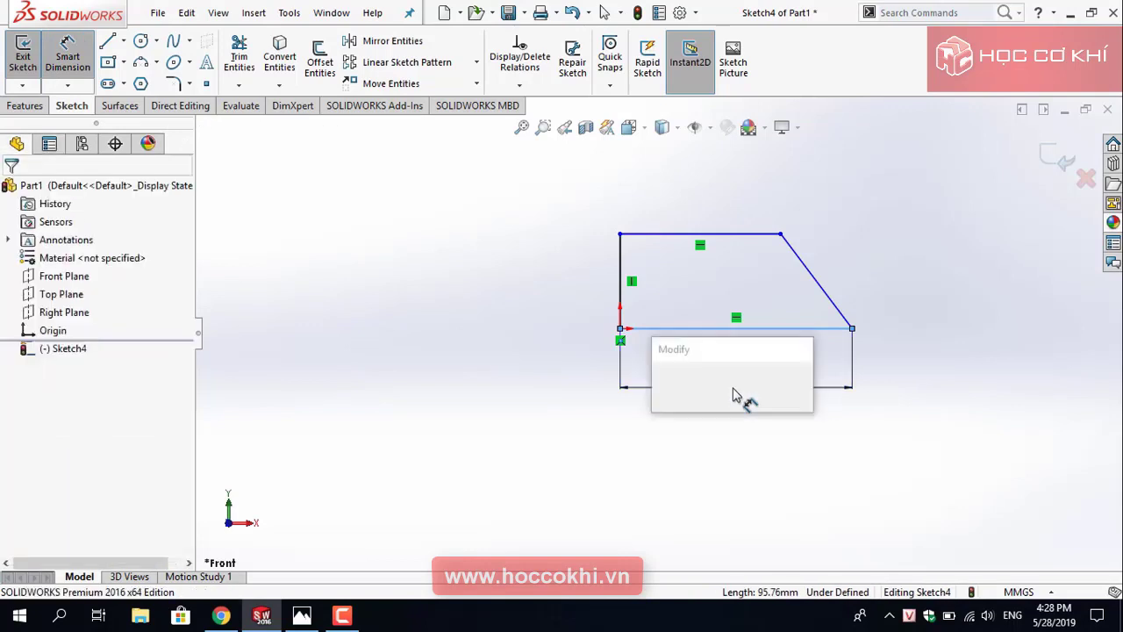
pyautogui.write('80')
pyautogui.press('Return')
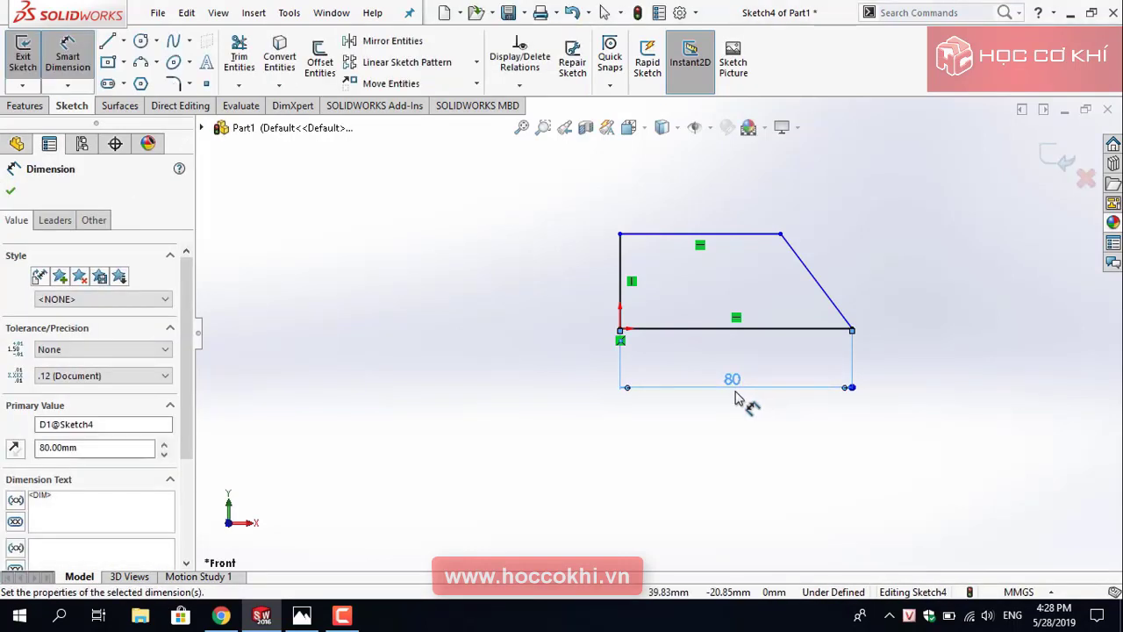
pyautogui.press('Escape')
pyautogui.click(623, 272)
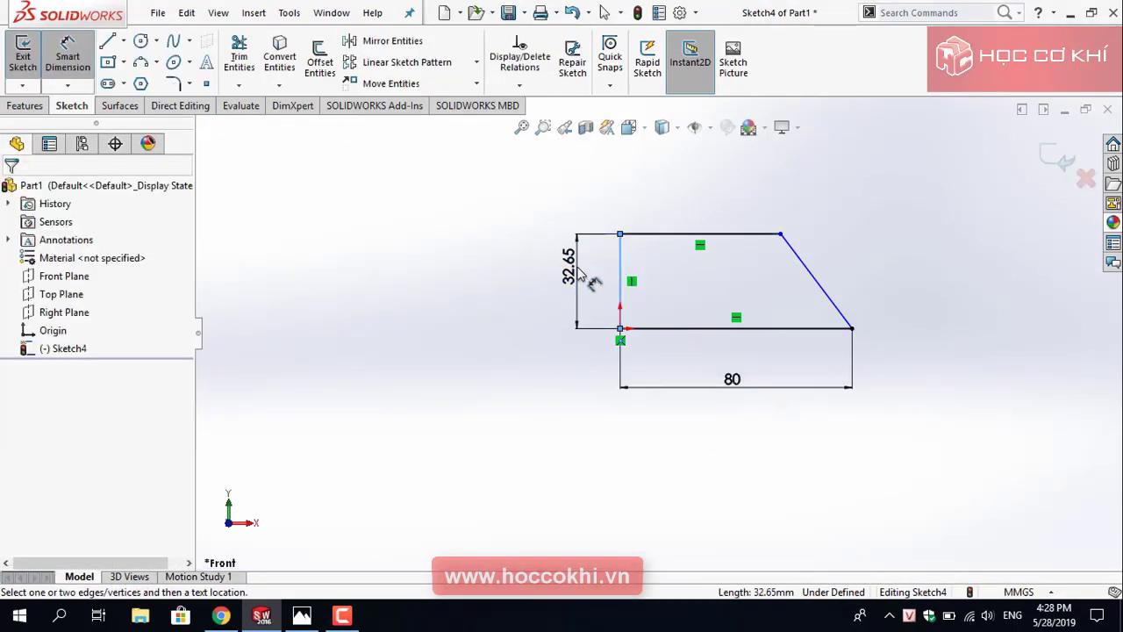
pyautogui.click(580, 275)
pyautogui.press('Return')
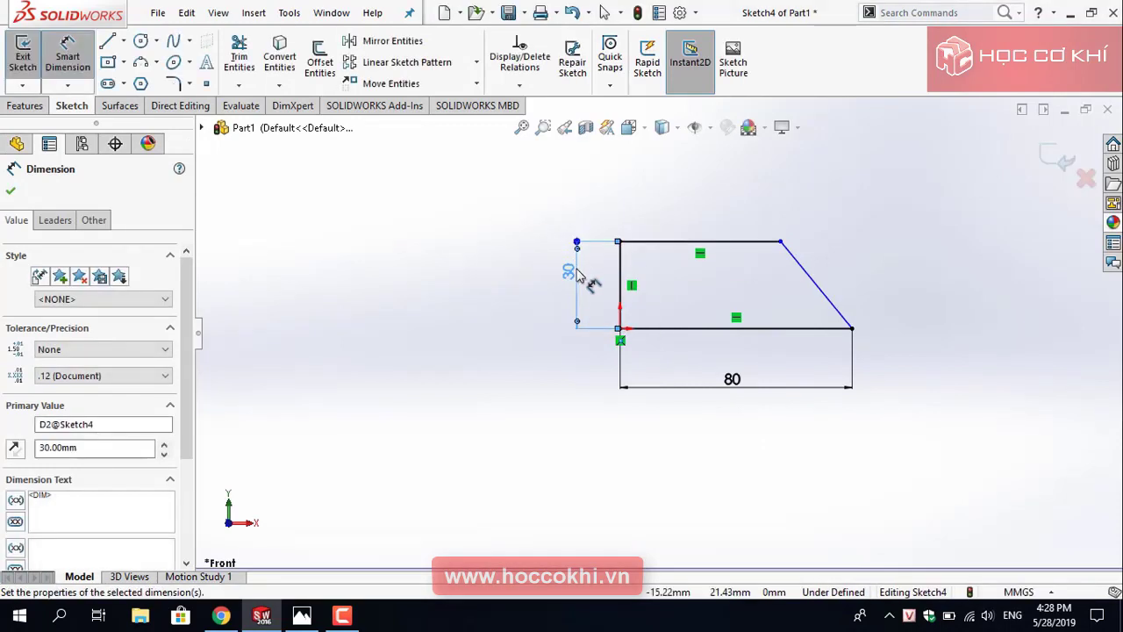
pyautogui.click(682, 242)
pyautogui.click(676, 219)
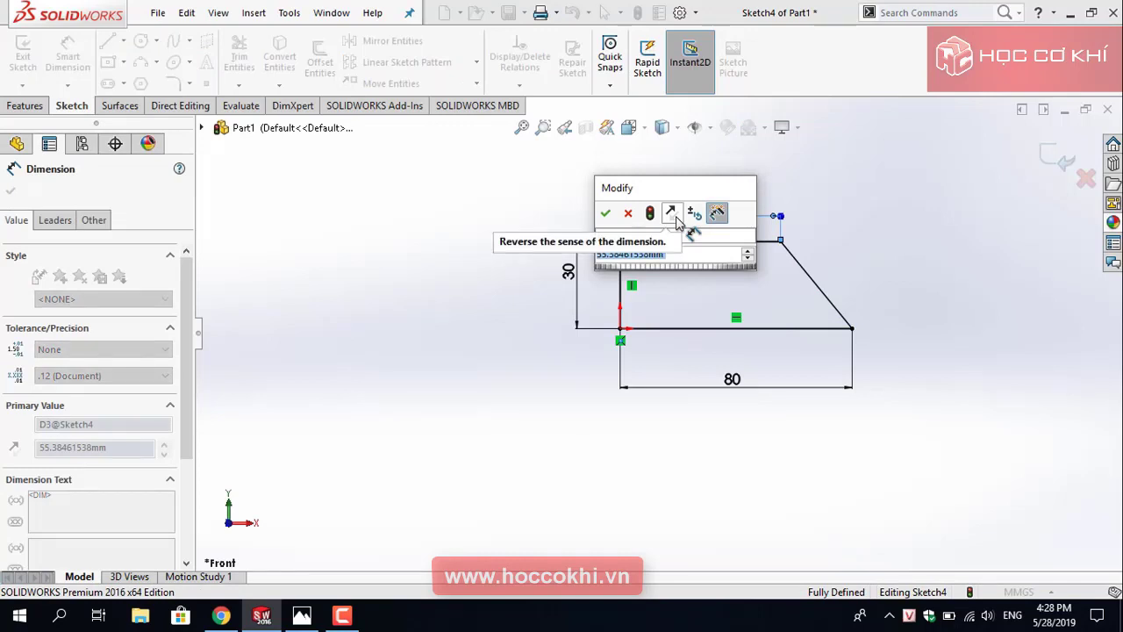
pyautogui.write('55')
pyautogui.press('Return')
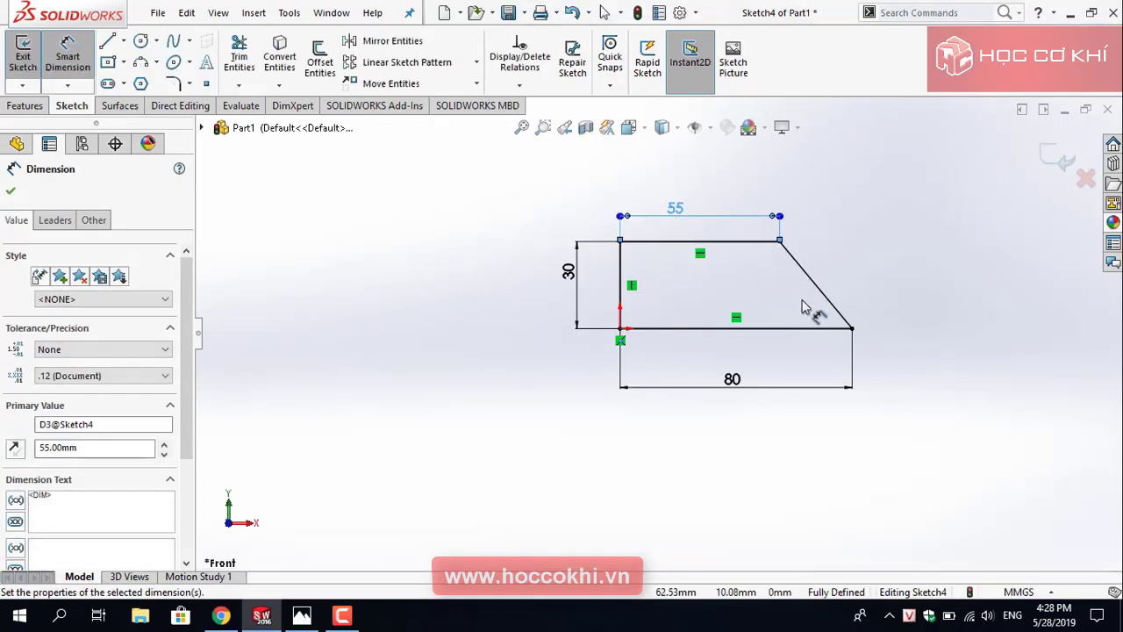
pyautogui.press('Escape')
pyautogui.scroll(-4, 702, 263)
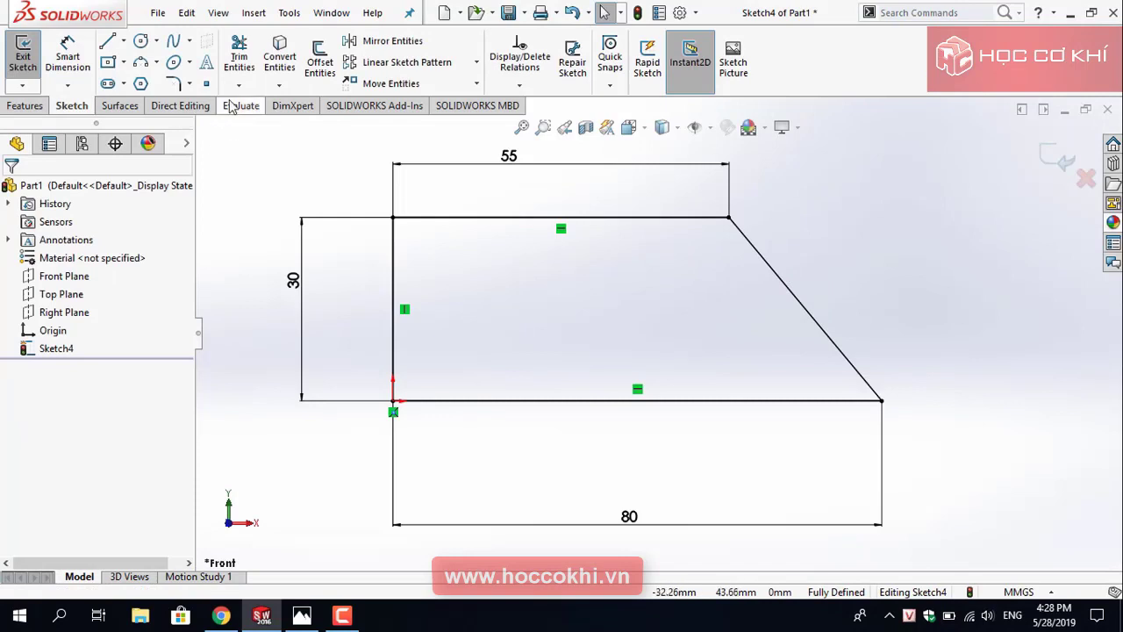
# Apply a 10 mm sketch fillet to the trapezoid's top-right vertex.
pyautogui.click(173, 83)
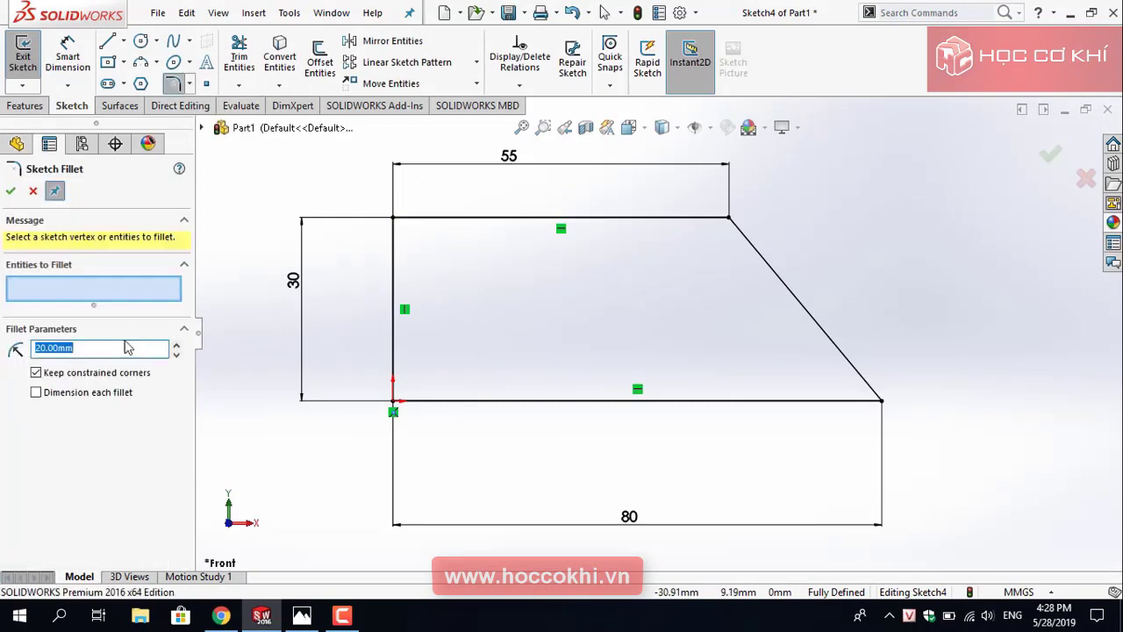
pyautogui.click(727, 219)
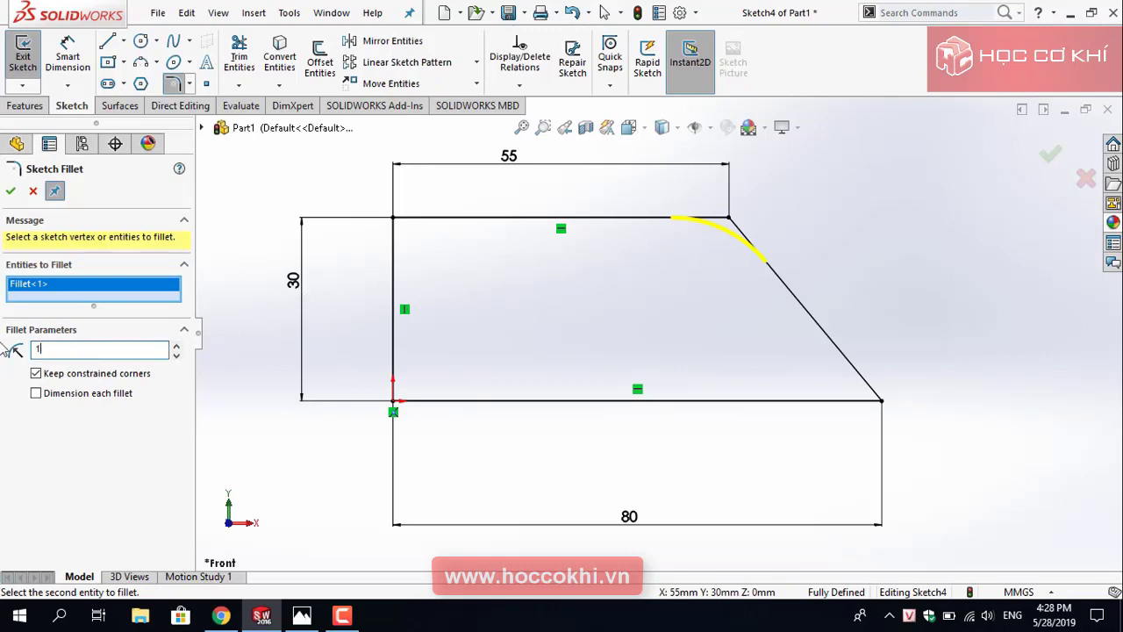
pyautogui.click(10, 190)
pyautogui.scroll(3, 871, 284)
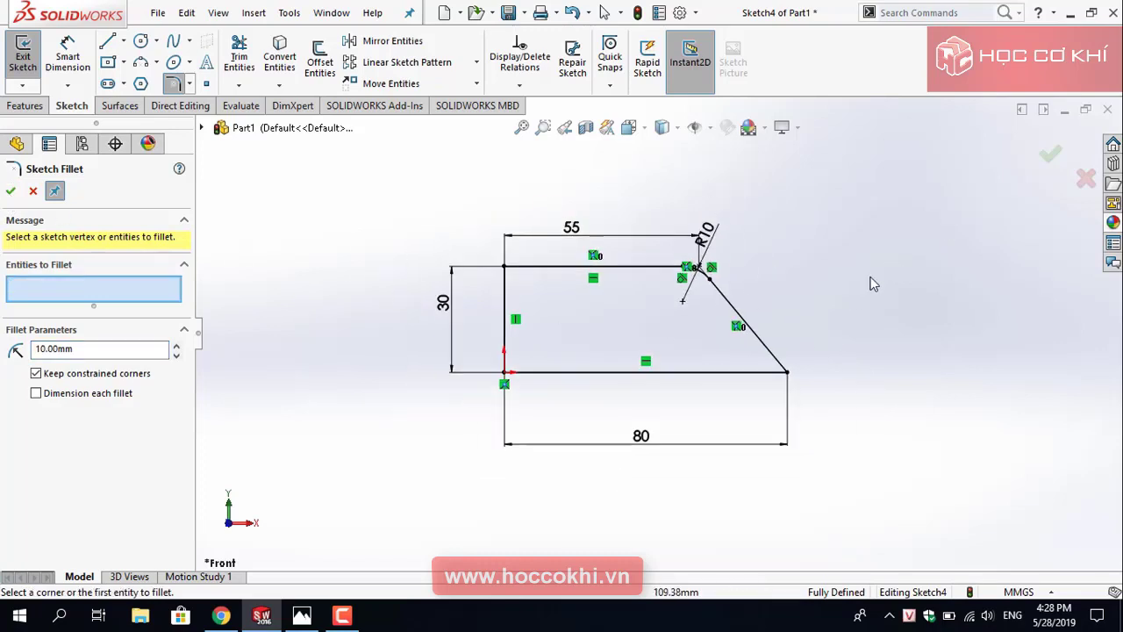
pyautogui.click(11, 192)
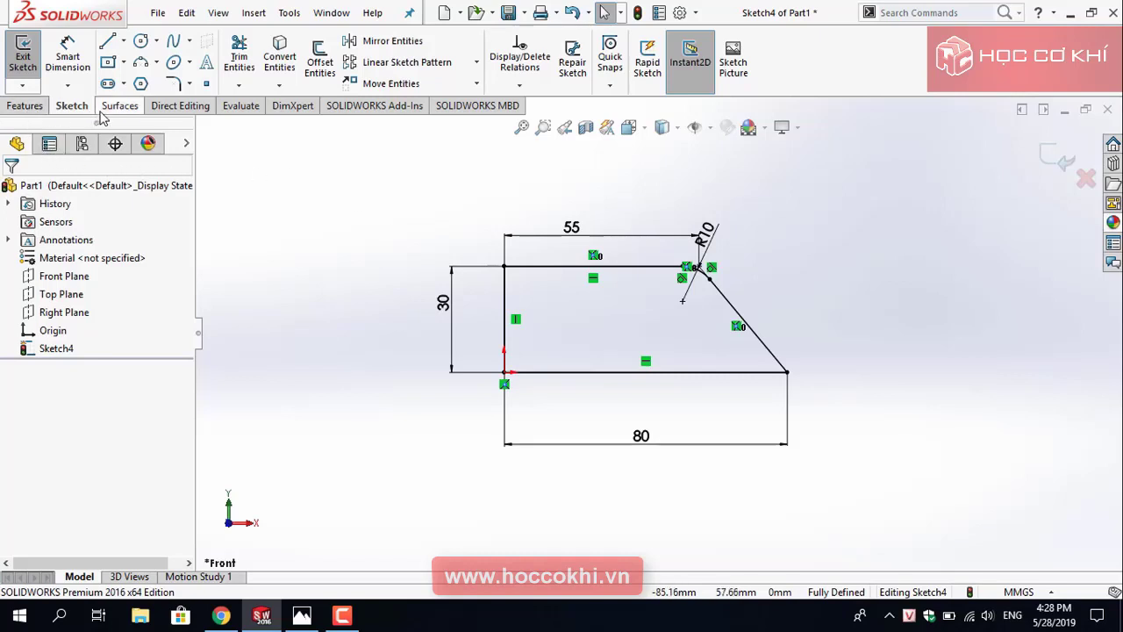
# Extrude the filleted trapezoid sketch 25 mm Blind into Boss-Extrude2.
pyautogui.click(25, 105)
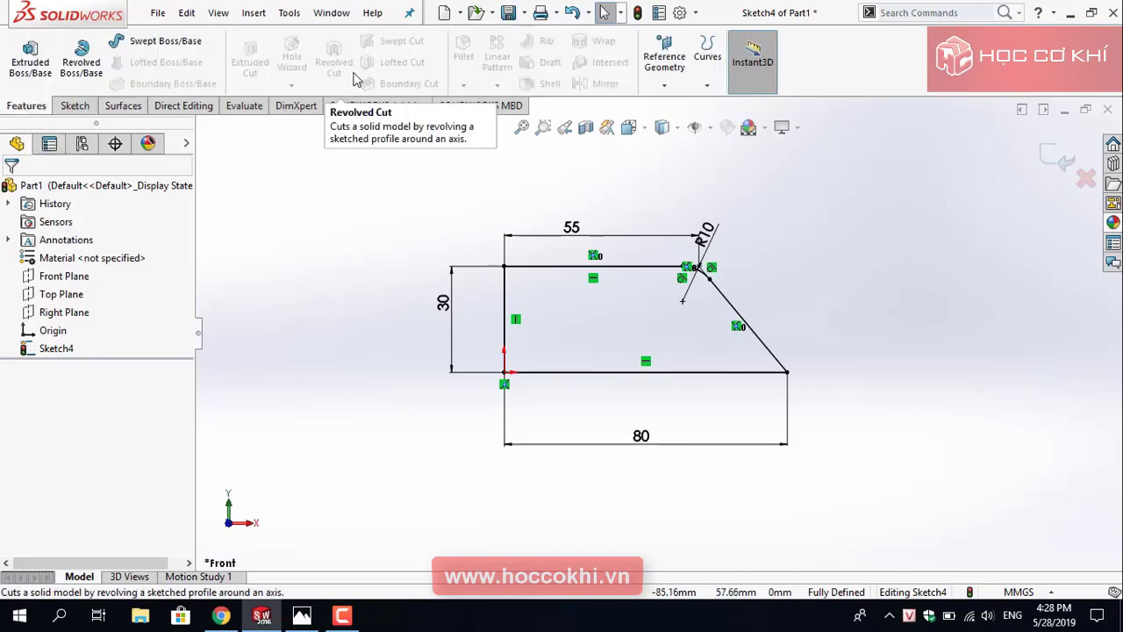
pyautogui.click(27, 55)
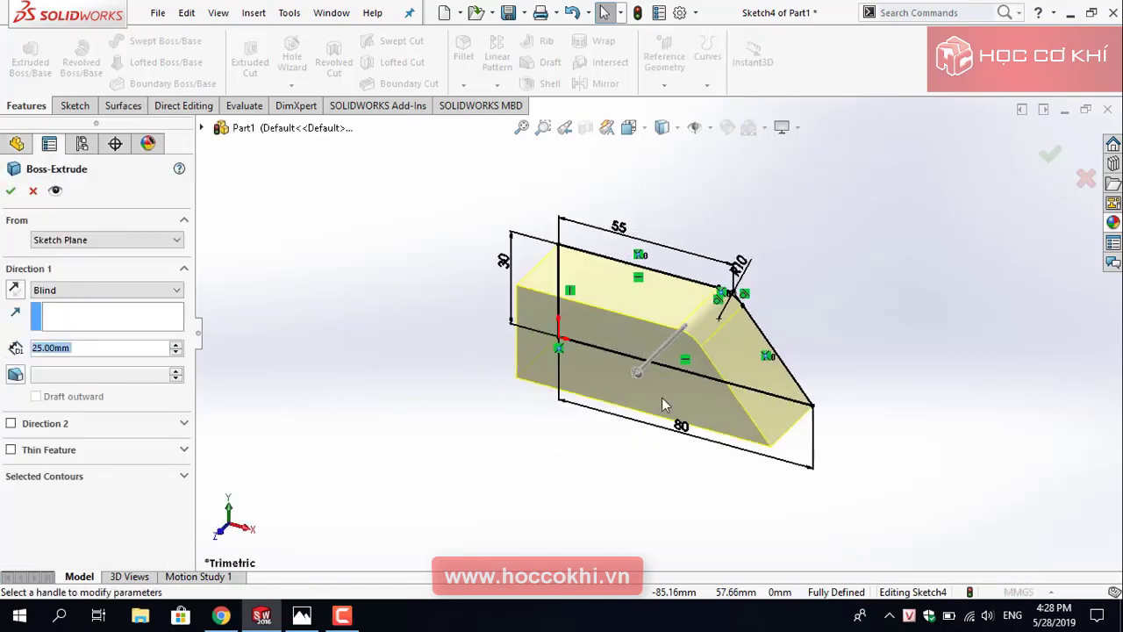
pyautogui.click(93, 348)
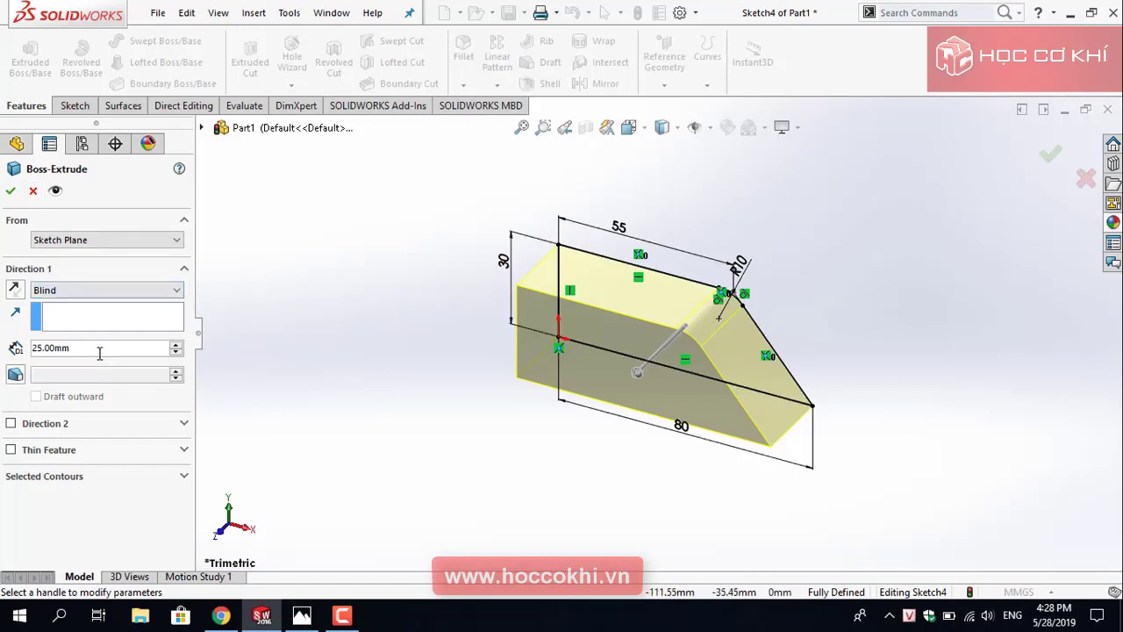
pyautogui.click(10, 193)
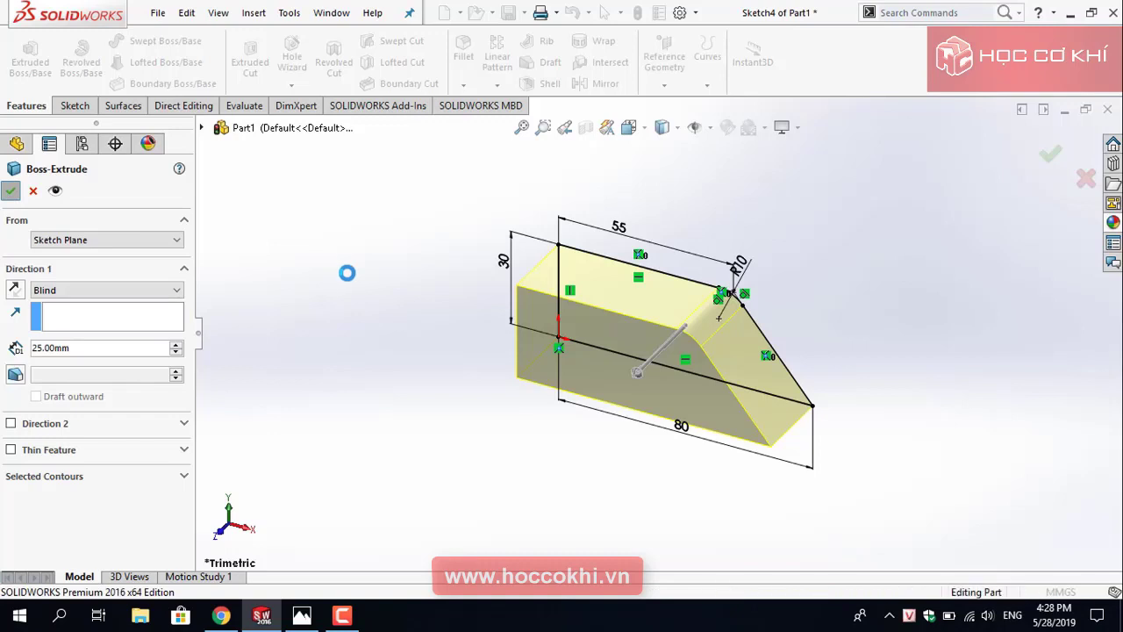
pyautogui.moveTo(737, 425)
pyautogui.mouseDown(button='middle')
pyautogui.moveTo(637, 376)
pyautogui.moveTo(647, 280)
pyautogui.moveTo(574, 371)
pyautogui.moveTo(546, 377)
pyautogui.mouseUp(button='middle')
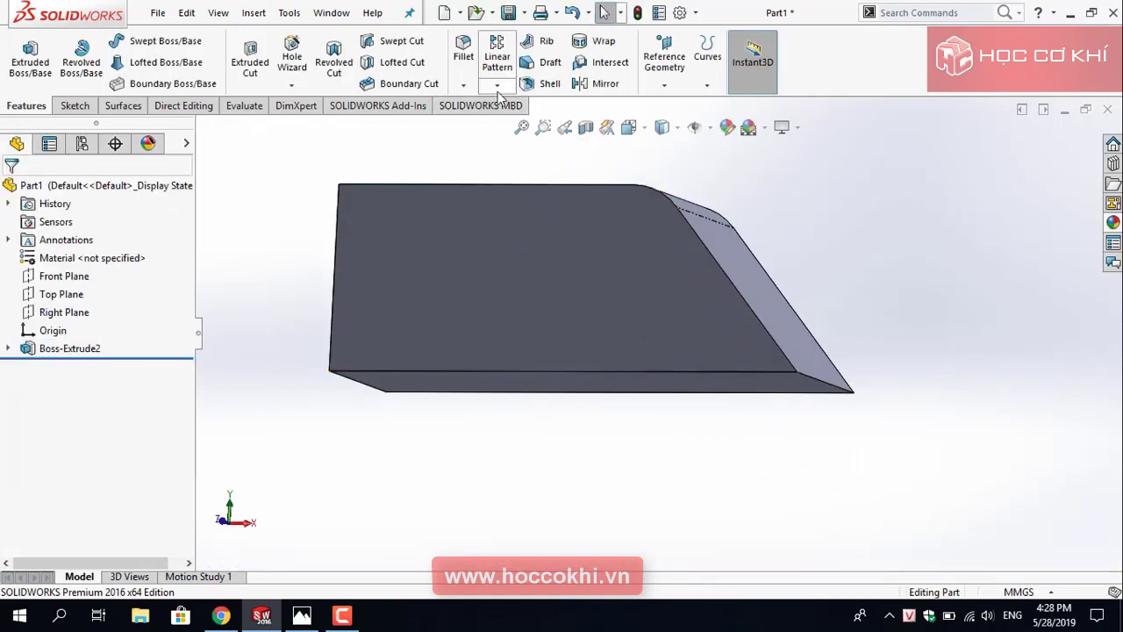
# Round the block's bottom front edge with a 10 mm fillet, Fillet2.
pyautogui.click(463, 48)
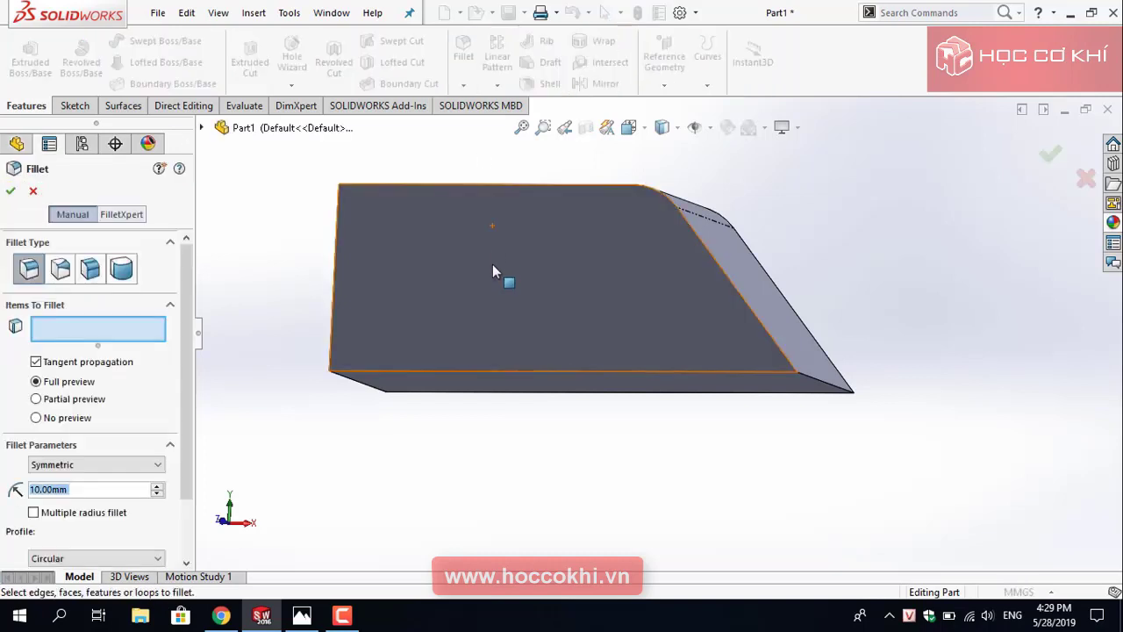
pyautogui.click(527, 372)
pyautogui.scroll(3, 492, 420)
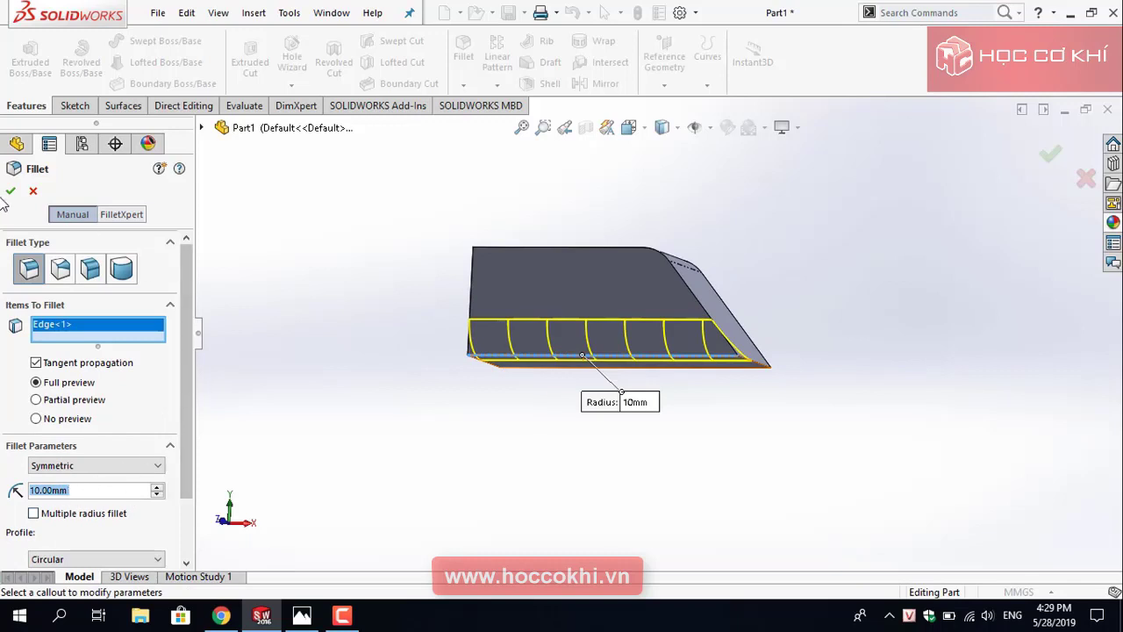
pyautogui.press('Return')
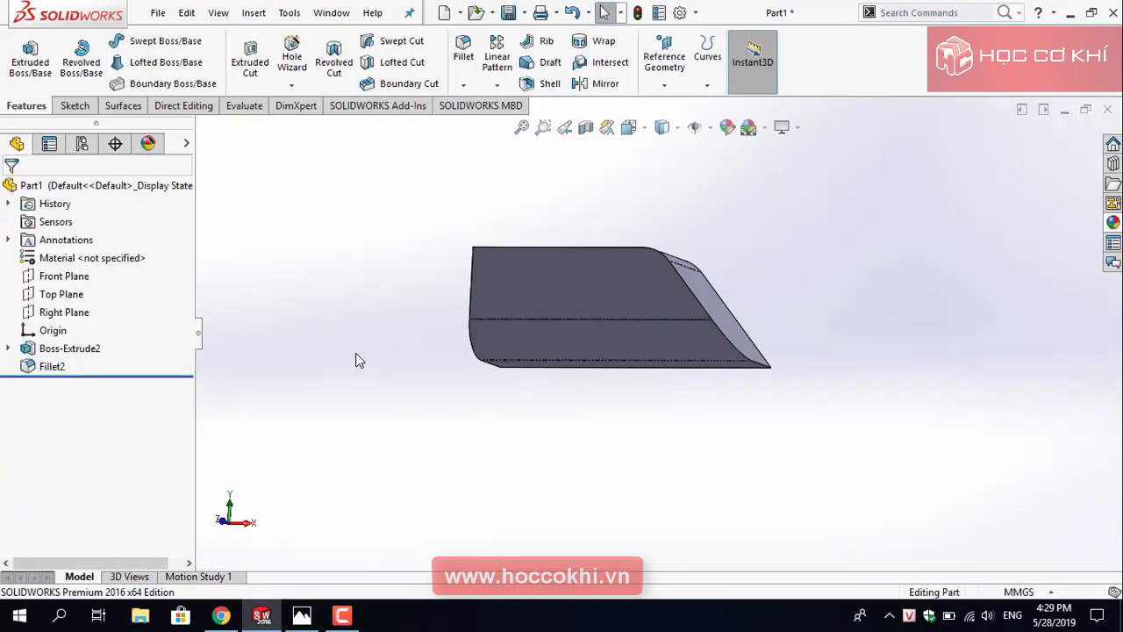
pyautogui.moveTo(408, 307)
pyautogui.mouseDown(button='middle')
pyautogui.moveTo(443, 399)
pyautogui.moveTo(413, 356)
pyautogui.mouseUp(button='middle')
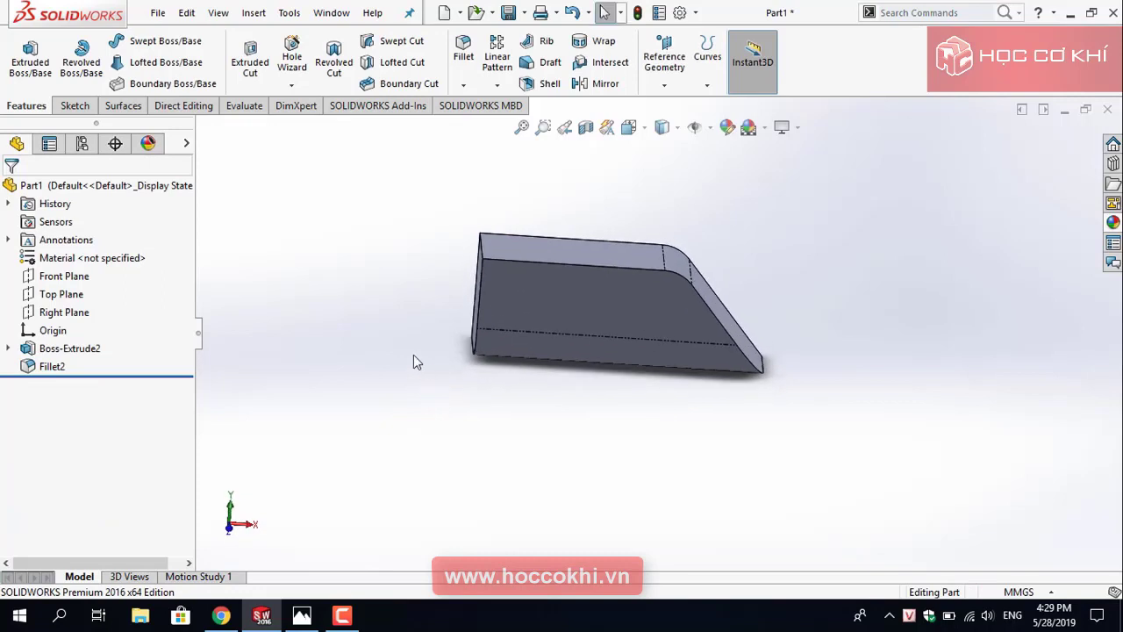
# In a new 3D sketch, select the block's top edge, rounded corner, sloped edge and end edge.
pyautogui.click(75, 106)
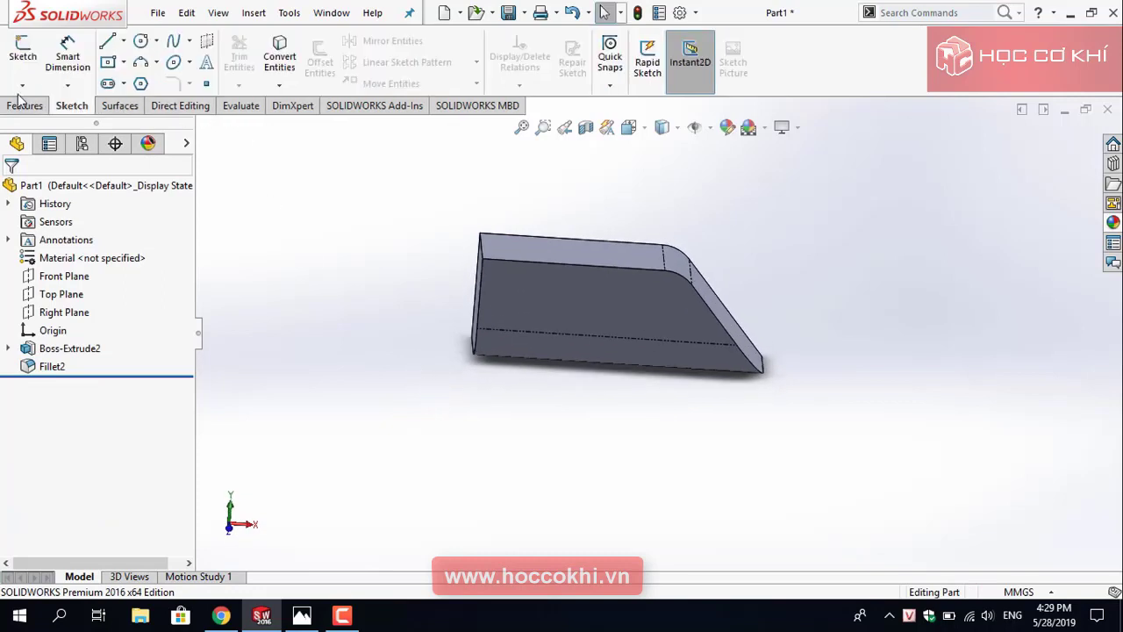
pyautogui.click(22, 85)
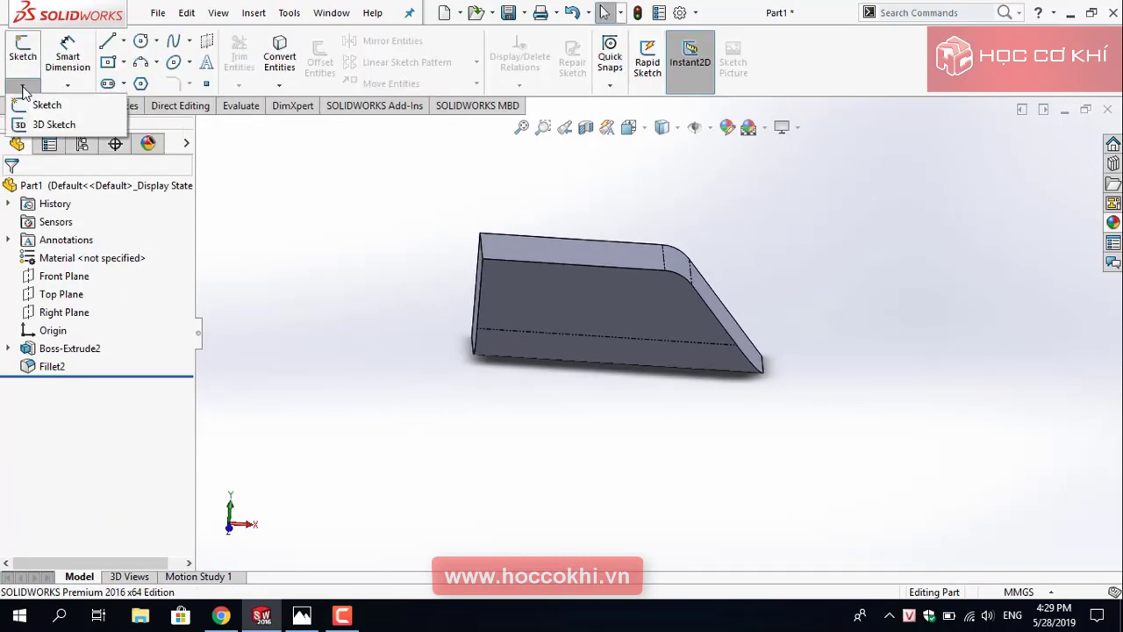
pyautogui.click(52, 124)
pyautogui.moveTo(376, 263); pyautogui.dragTo(585, 334, button='middle')
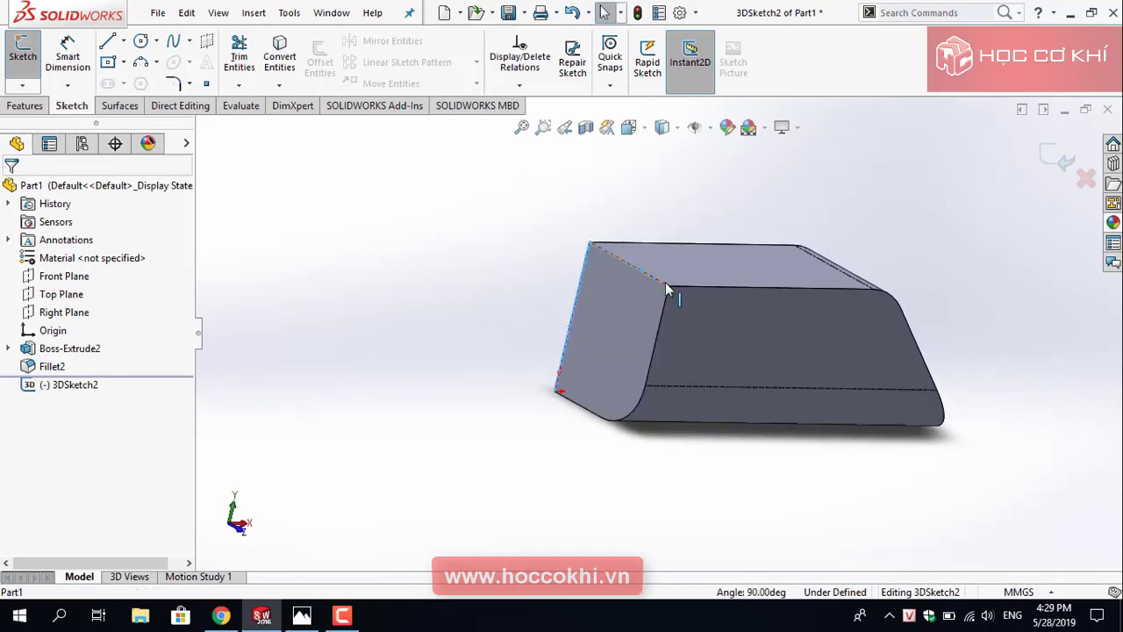
pyautogui.click(692, 288)
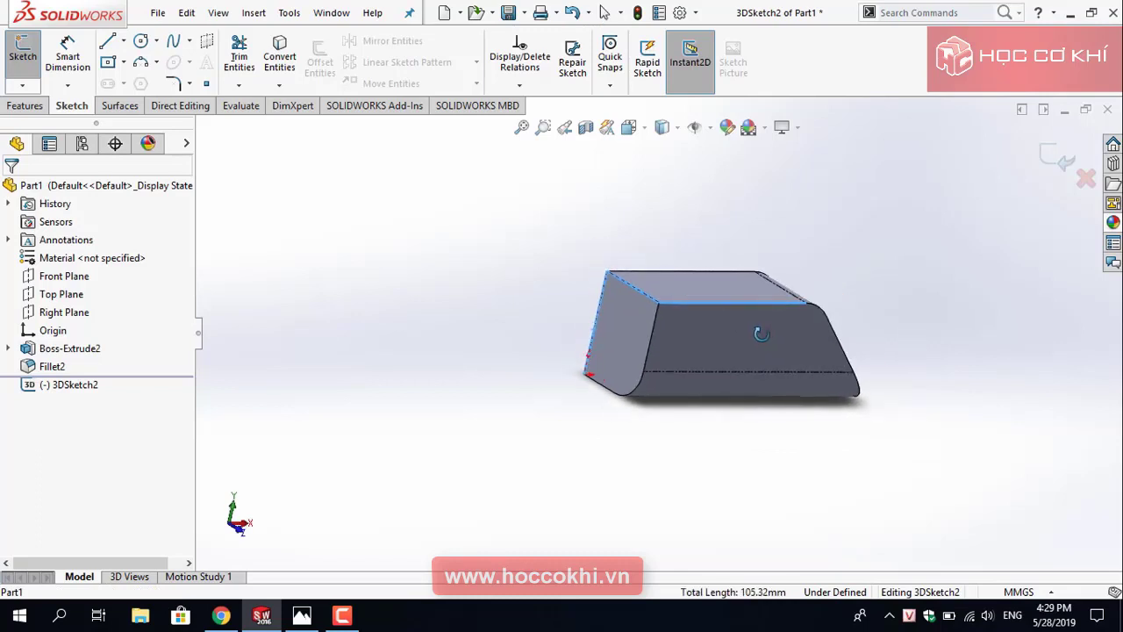
pyautogui.moveTo(696, 294); pyautogui.dragTo(746, 341, button='middle')
pyautogui.scroll(-5, 806, 316)
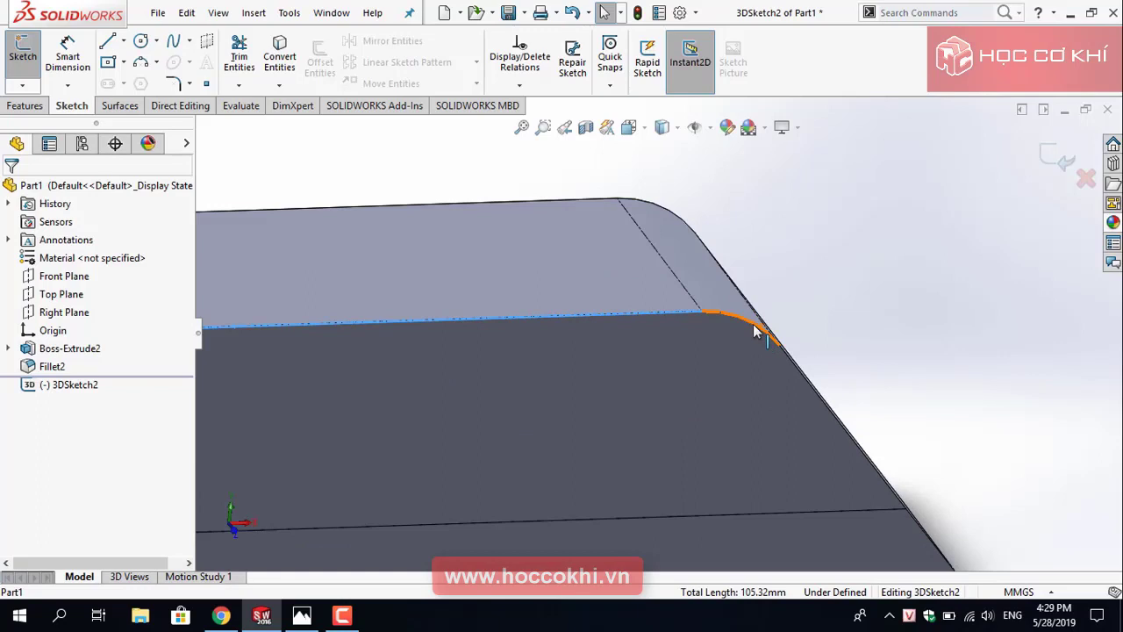
pyautogui.scroll(5, 808, 381)
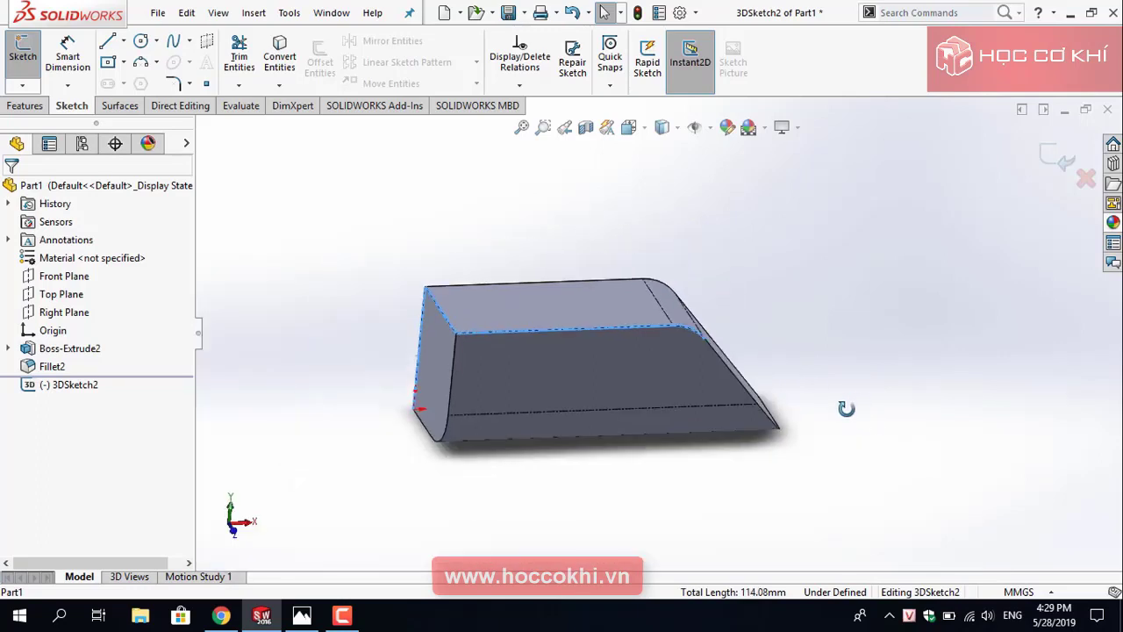
pyautogui.moveTo(844, 406); pyautogui.dragTo(729, 357, button='middle')
pyautogui.scroll(-3, 729, 357)
pyautogui.click(676, 428)
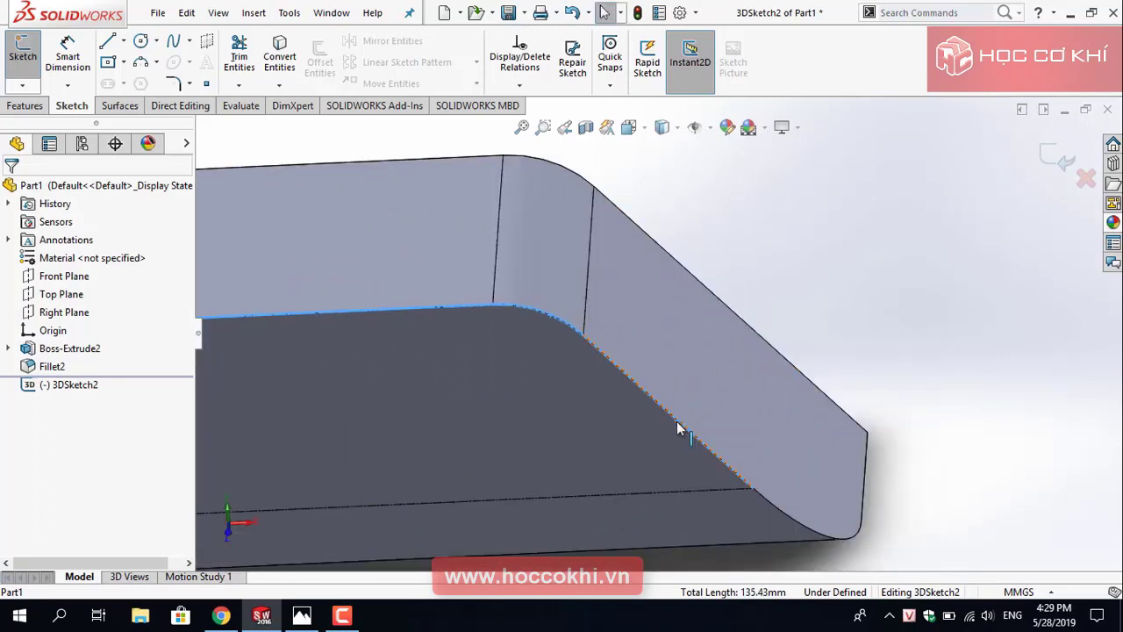
pyautogui.click(785, 512)
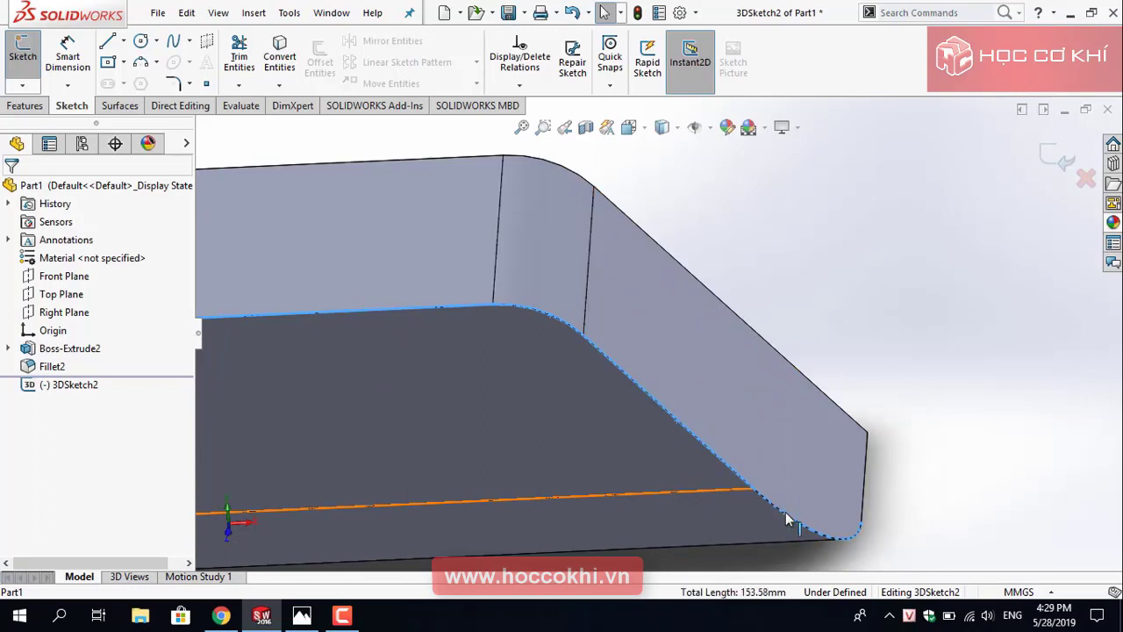
pyautogui.click(865, 474)
pyautogui.scroll(4, 903, 511)
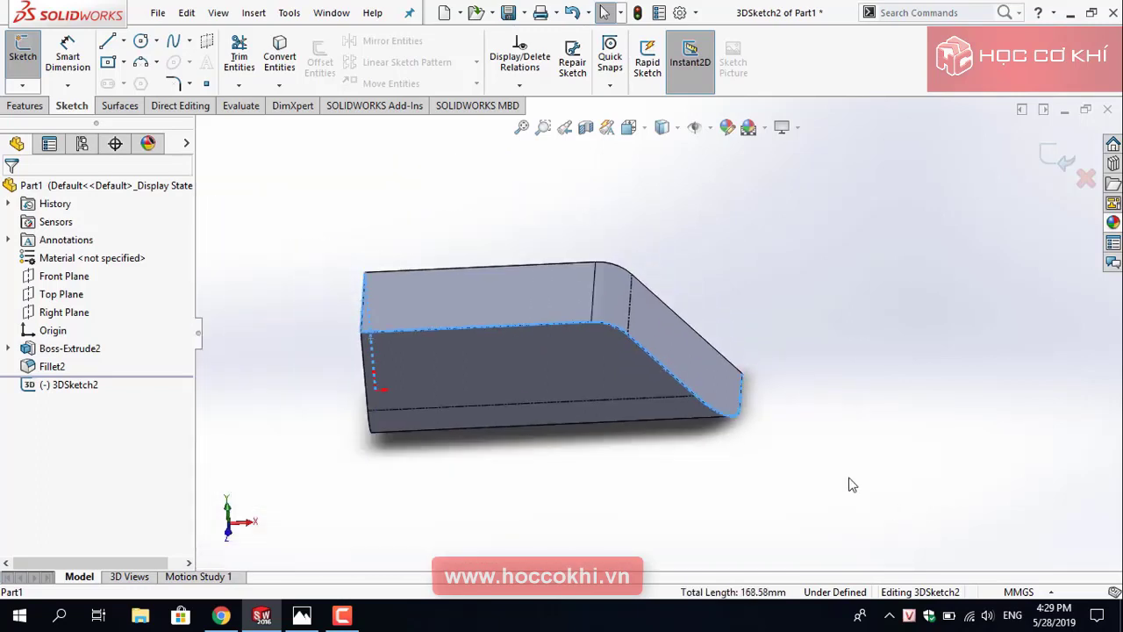
pyautogui.moveTo(501, 336)
pyautogui.mouseDown(button='middle')
pyautogui.moveTo(494, 359)
pyautogui.moveTo(533, 325)
pyautogui.moveTo(501, 341)
pyautogui.mouseUp(button='middle')
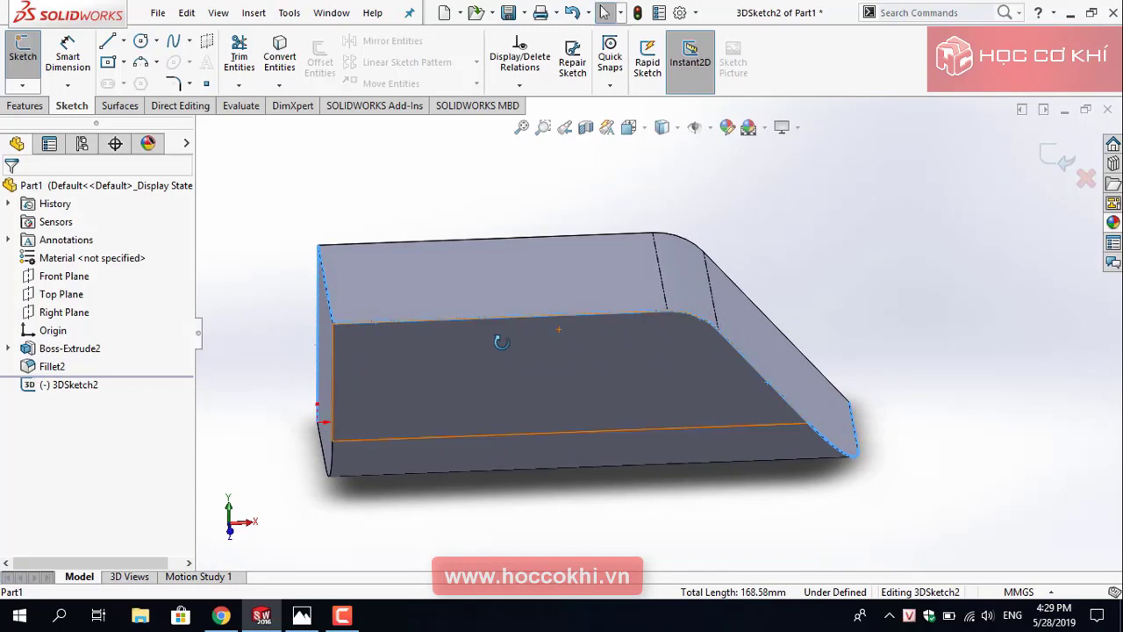
# Convert the selected edges into sketch lines and exit 3DSketch2.
pyautogui.click(279, 57)
pyautogui.press('f')
pyautogui.scroll(-2, 562, 224)
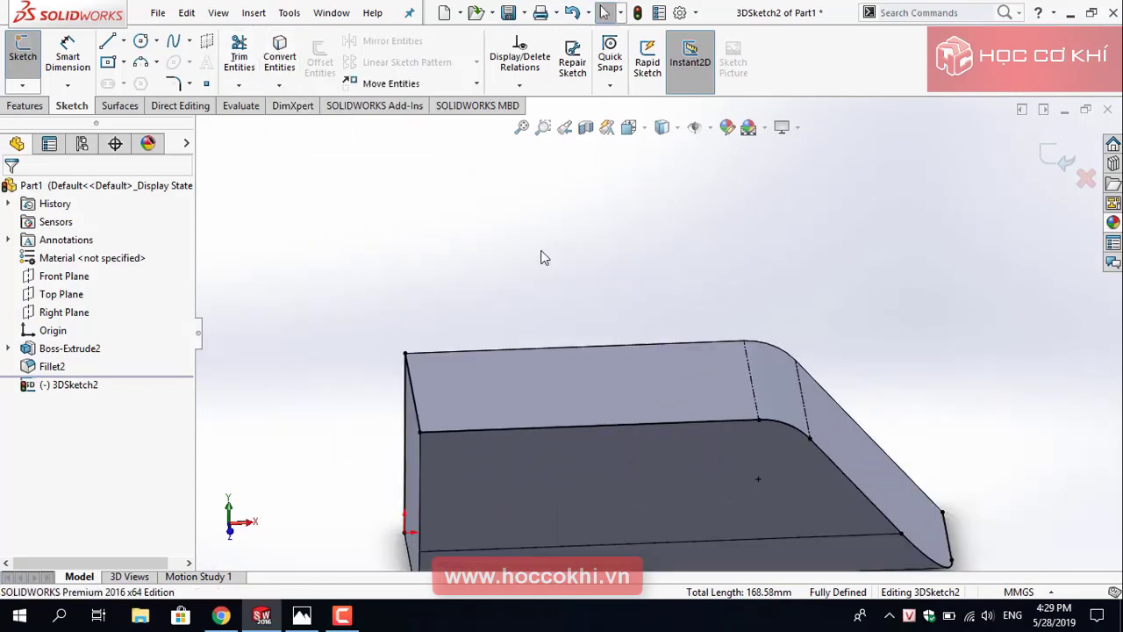
pyautogui.moveTo(491, 385)
pyautogui.mouseDown(button='middle')
pyautogui.moveTo(511, 383)
pyautogui.moveTo(499, 425)
pyautogui.mouseUp(button='middle')
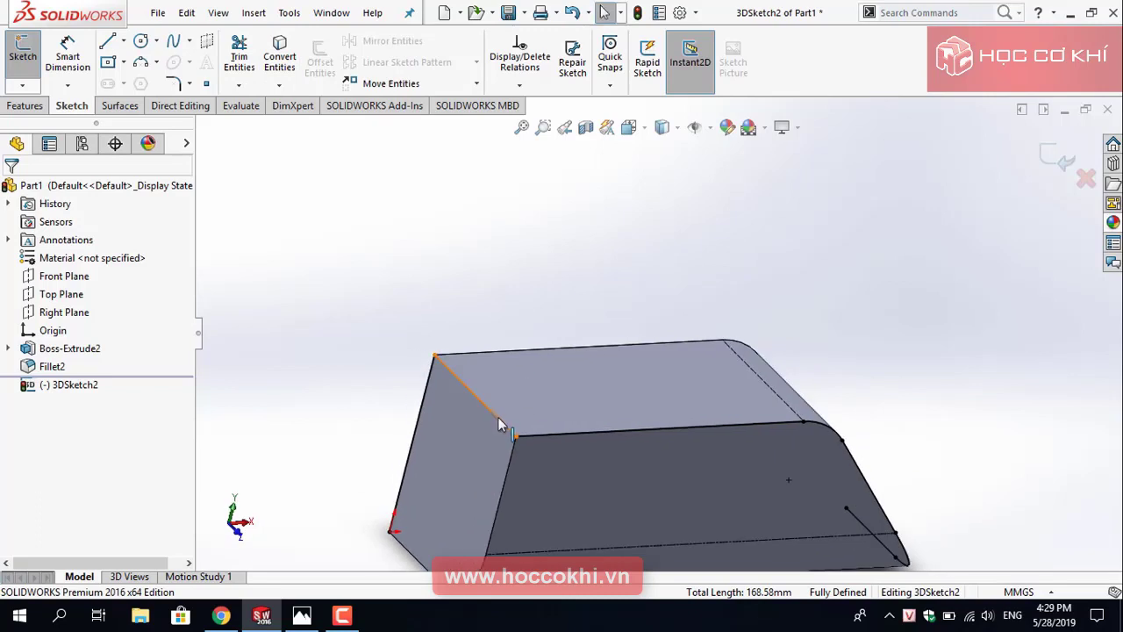
pyautogui.click(499, 425)
pyautogui.click(562, 372)
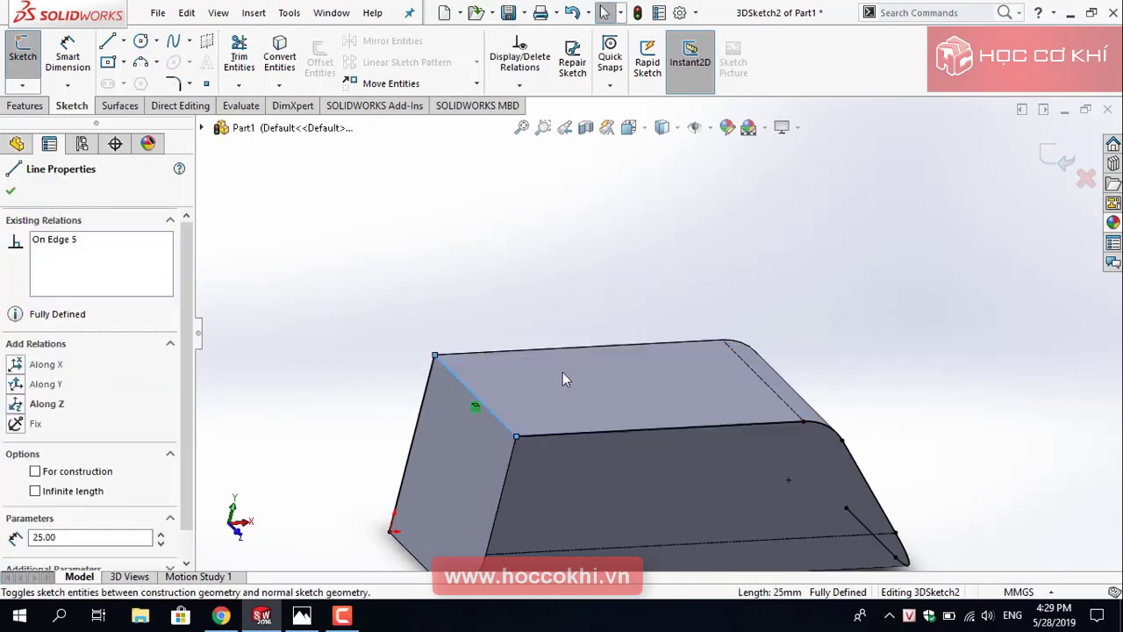
pyautogui.press('Escape')
pyautogui.click(419, 421)
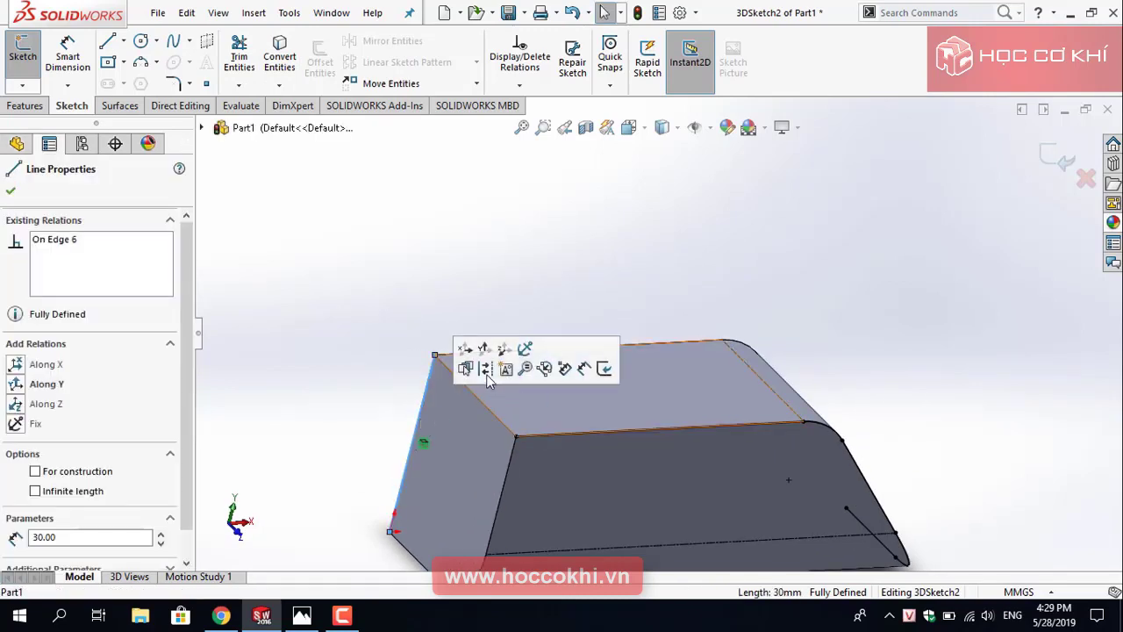
pyautogui.press('Escape')
pyautogui.scroll(4, 649, 334)
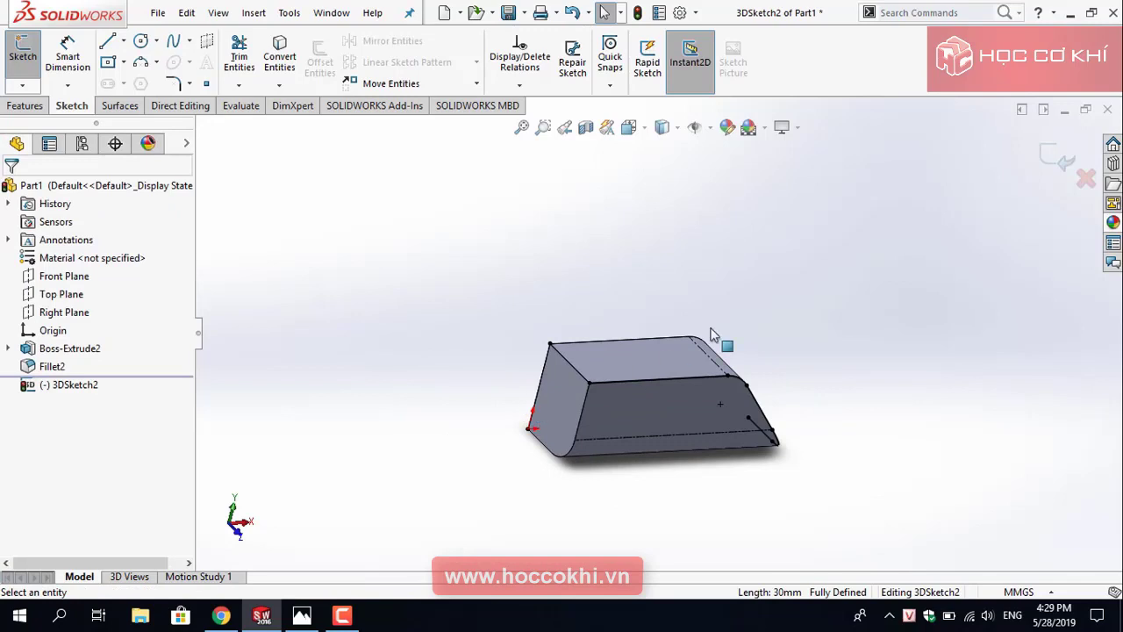
pyautogui.click(1057, 171)
pyautogui.moveTo(910, 301)
pyautogui.mouseDown(button='middle')
pyautogui.moveTo(751, 410)
pyautogui.moveTo(796, 444)
pyautogui.moveTo(797, 401)
pyautogui.mouseUp(button='middle')
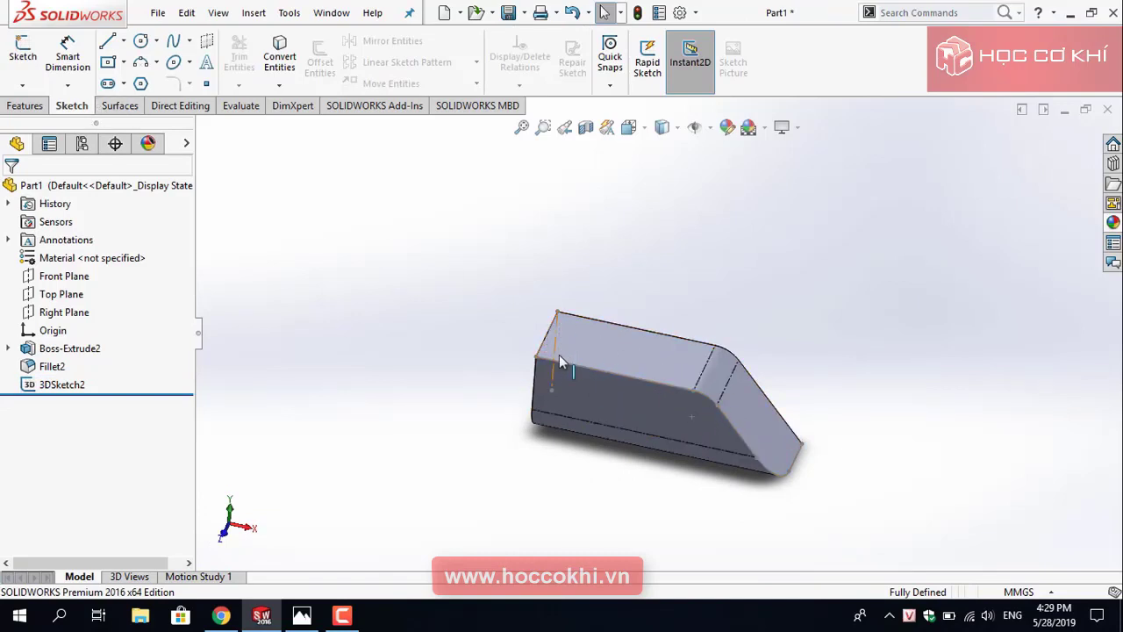
# Remove the Fillet2 solid body with Delete/Keep Body, then check the spring reference photo.
pyautogui.click(158, 107)
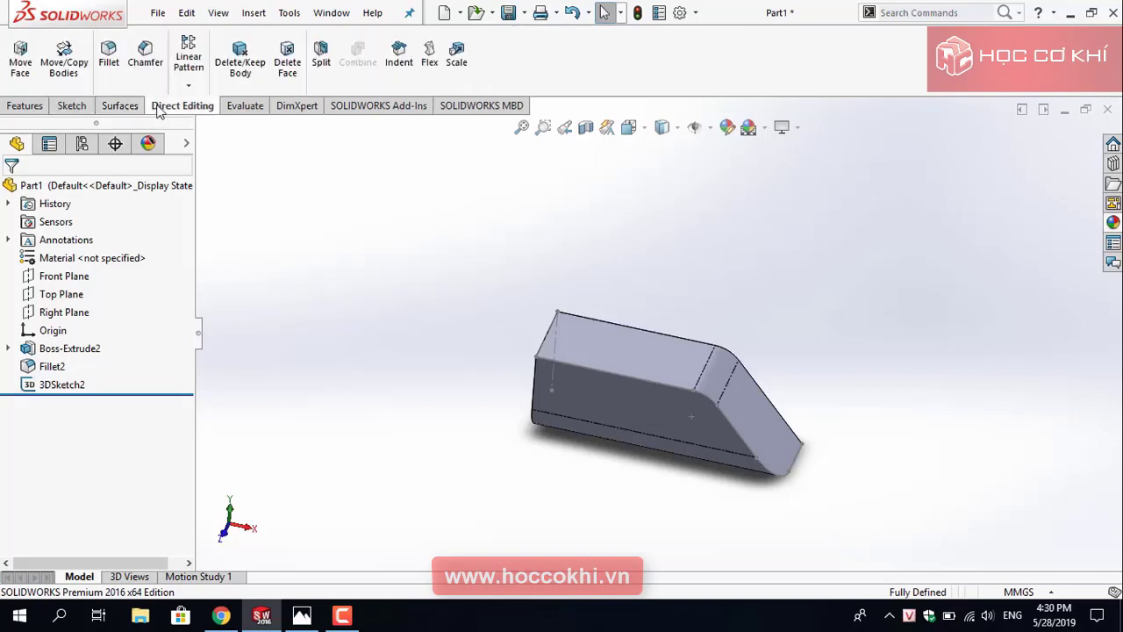
pyautogui.click(230, 53)
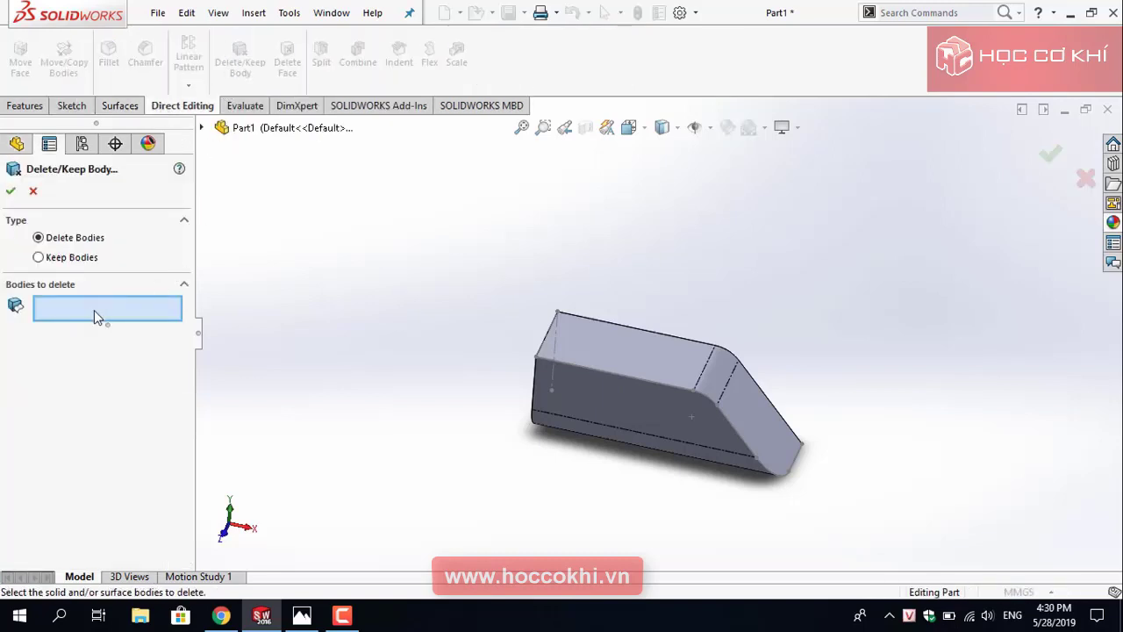
pyautogui.click(622, 353)
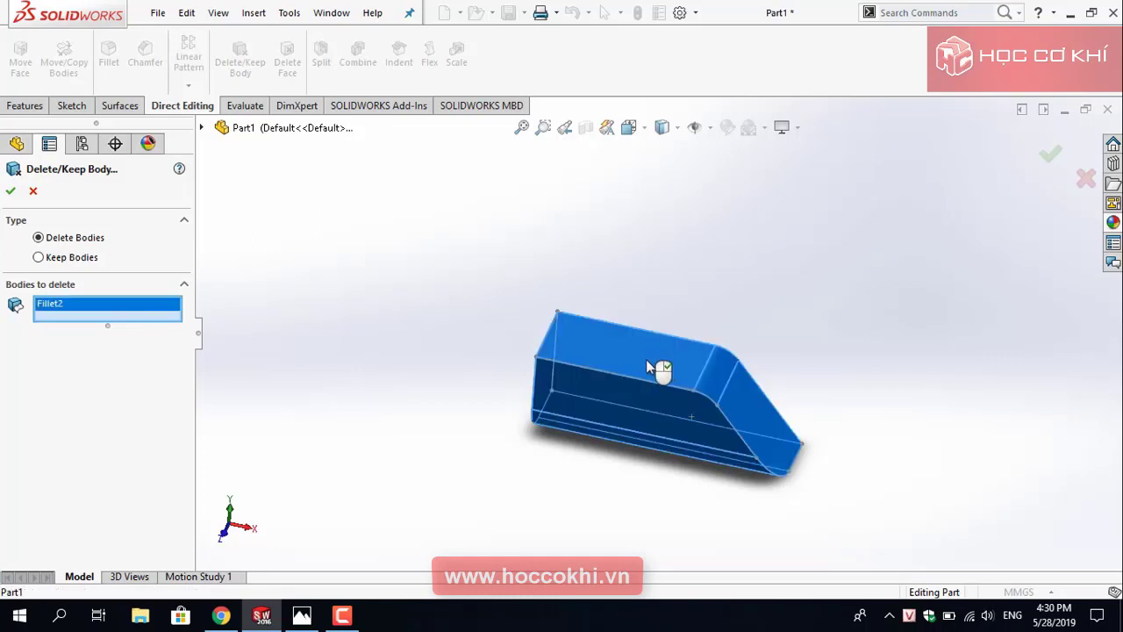
pyautogui.click(12, 193)
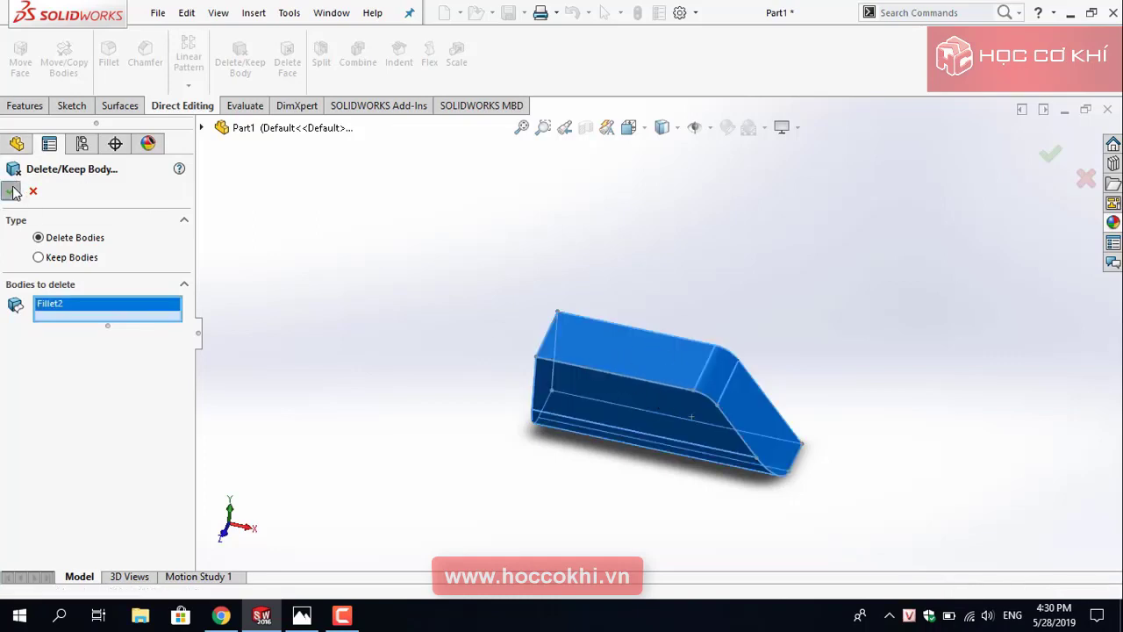
pyautogui.moveTo(451, 281)
pyautogui.mouseDown(button='middle')
pyautogui.moveTo(443, 334)
pyautogui.moveTo(346, 330)
pyautogui.moveTo(424, 303)
pyautogui.moveTo(416, 358)
pyautogui.moveTo(424, 331)
pyautogui.mouseUp(button='middle')
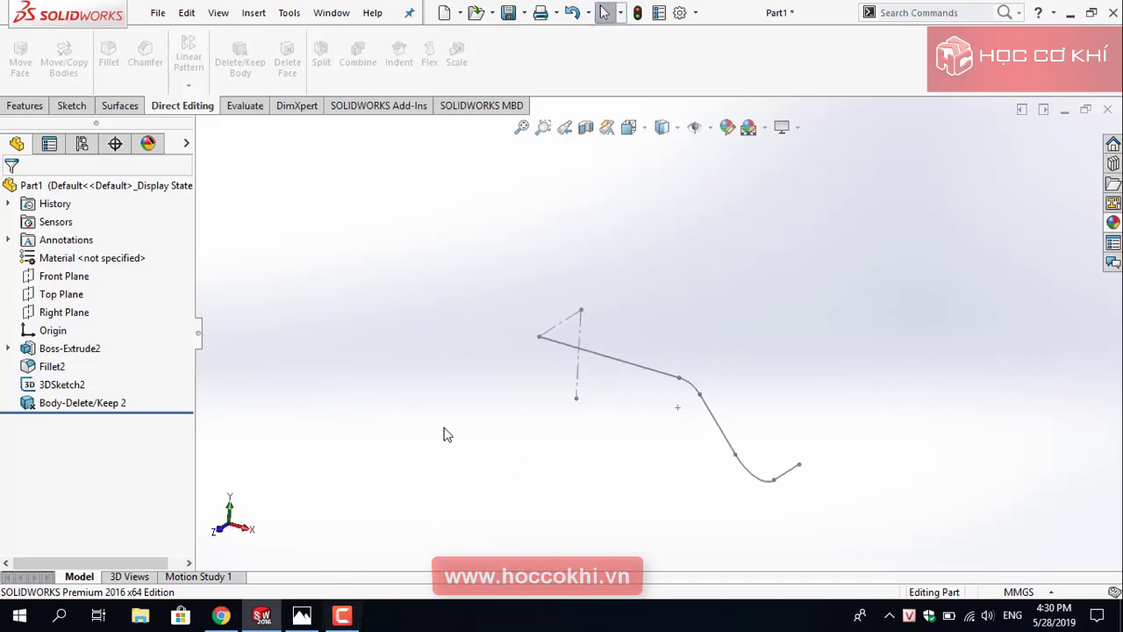
pyautogui.moveTo(471, 386)
pyautogui.mouseDown(button='middle')
pyautogui.moveTo(496, 363)
pyautogui.moveTo(461, 373)
pyautogui.mouseUp(button='middle')
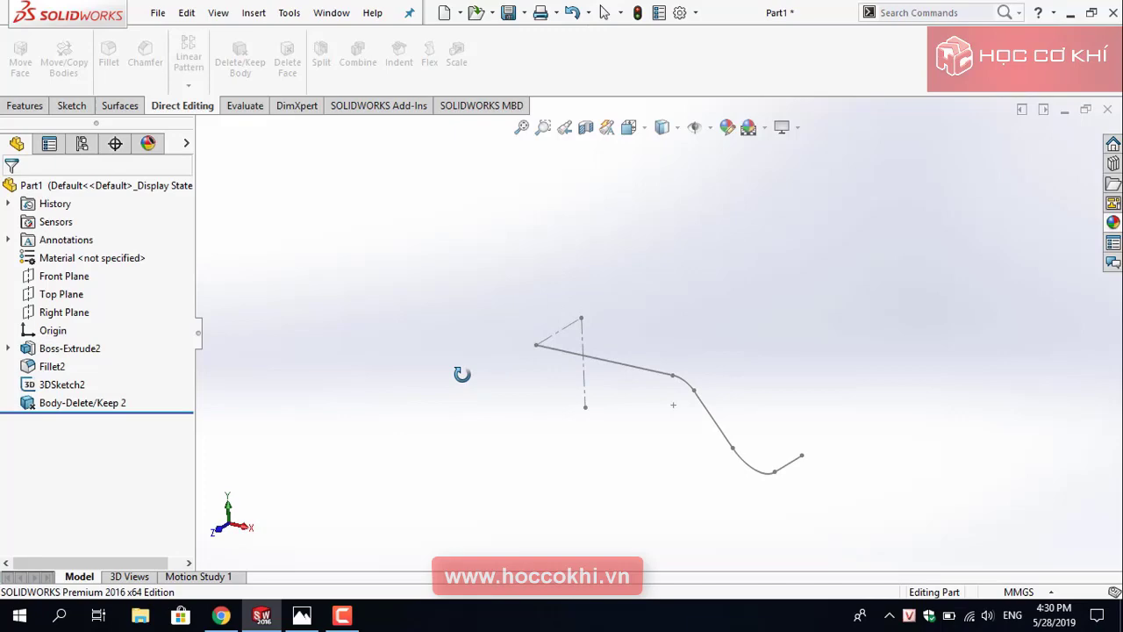
pyautogui.click(301, 615)
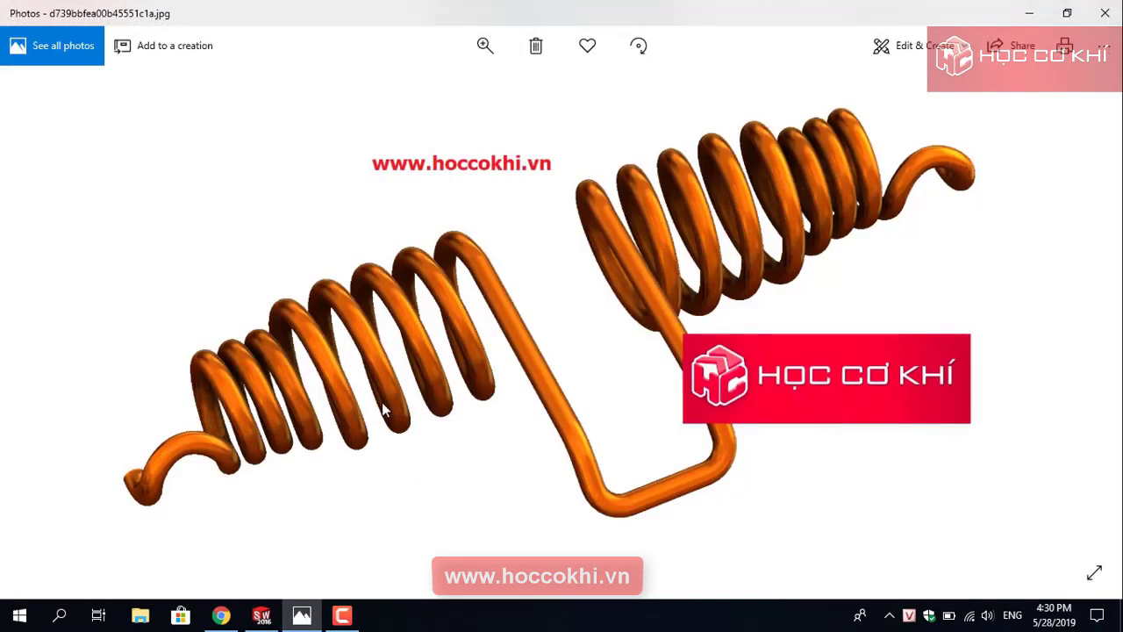
pyautogui.click(262, 615)
# Create Plane2 from Line9 and Point12 of 3DSketch2, then open a sketch on it.
pyautogui.scroll(-2, 597, 367)
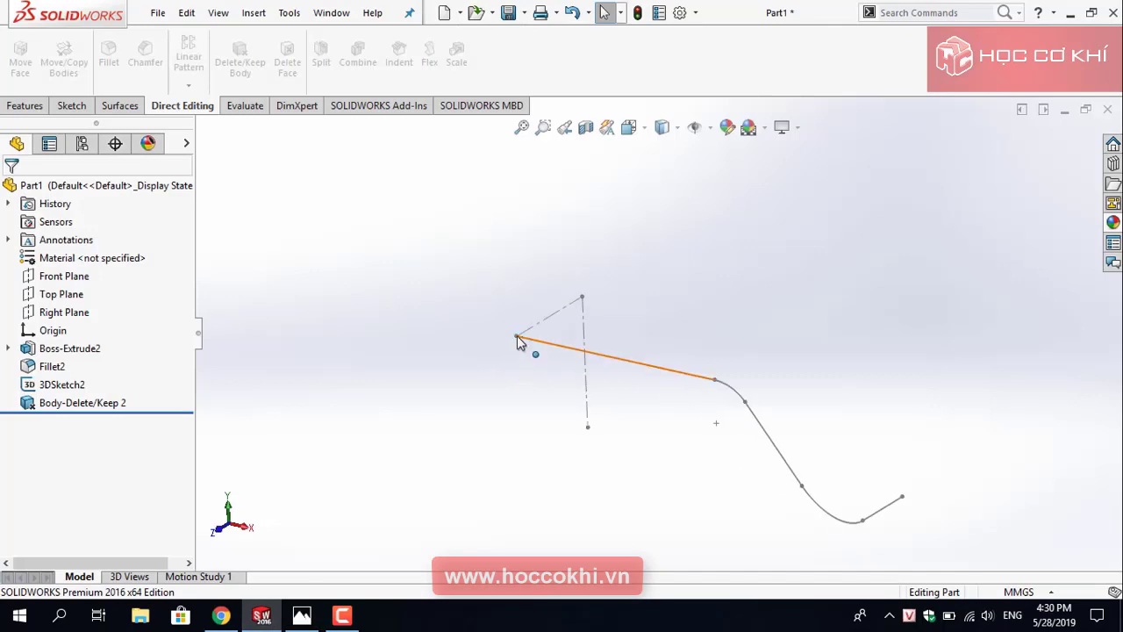
pyautogui.click(71, 106)
pyautogui.click(26, 107)
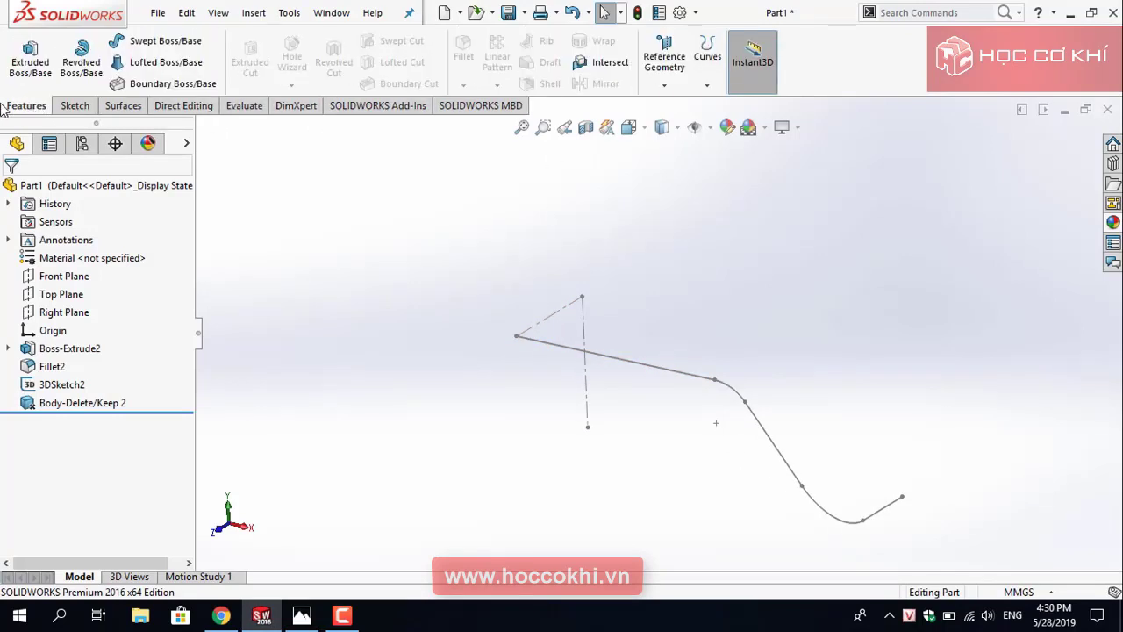
pyautogui.click(665, 66)
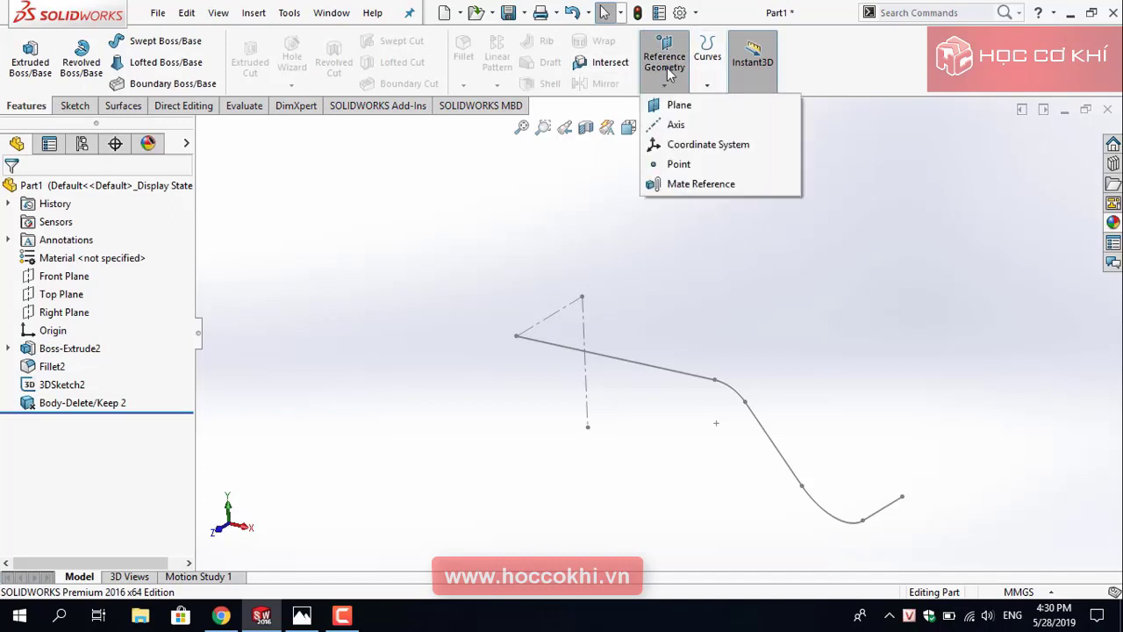
pyautogui.click(677, 104)
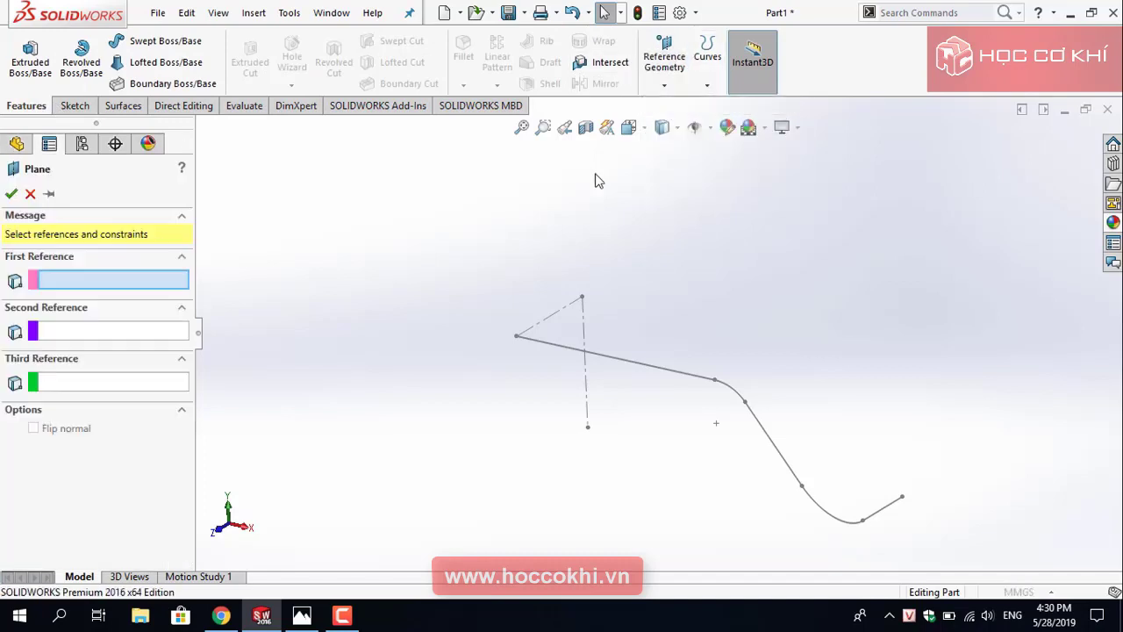
pyautogui.click(548, 327)
pyautogui.click(517, 337)
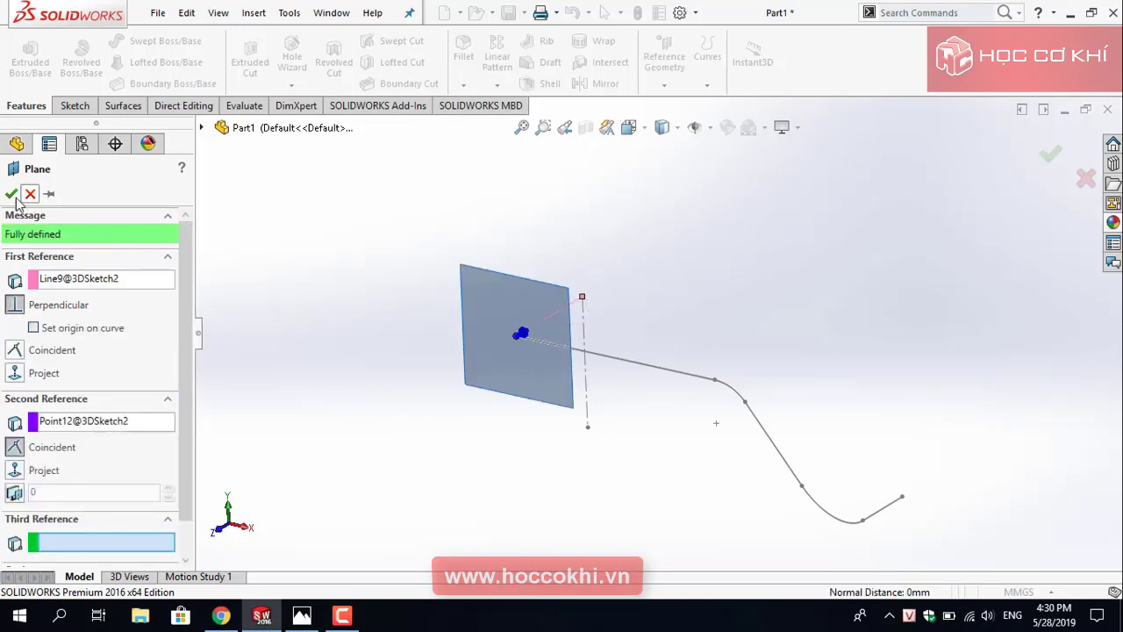
pyautogui.click(11, 194)
pyautogui.moveTo(464, 426)
pyautogui.mouseDown(button='middle')
pyautogui.moveTo(509, 368)
pyautogui.moveTo(493, 400)
pyautogui.moveTo(483, 358)
pyautogui.mouseUp(button='middle')
pyautogui.click(483, 358)
pyautogui.click(542, 316)
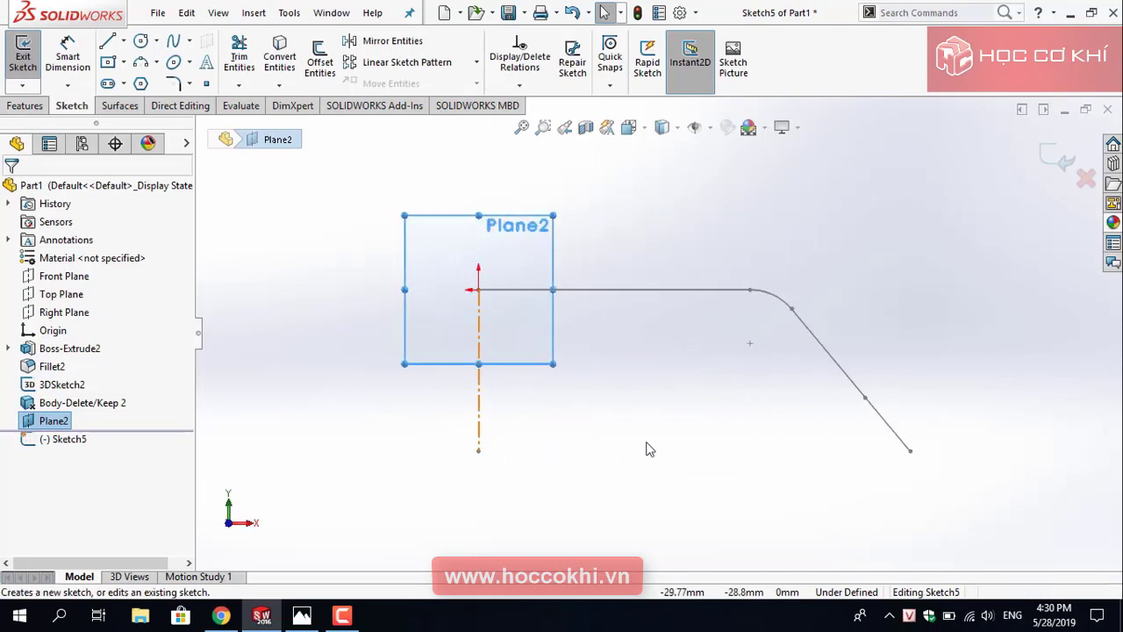
# Draw a circle centred below the path whose top meets the path's start point, then exit Sketch5.
pyautogui.moveTo(644, 453); pyautogui.dragTo(813, 453, button='right')
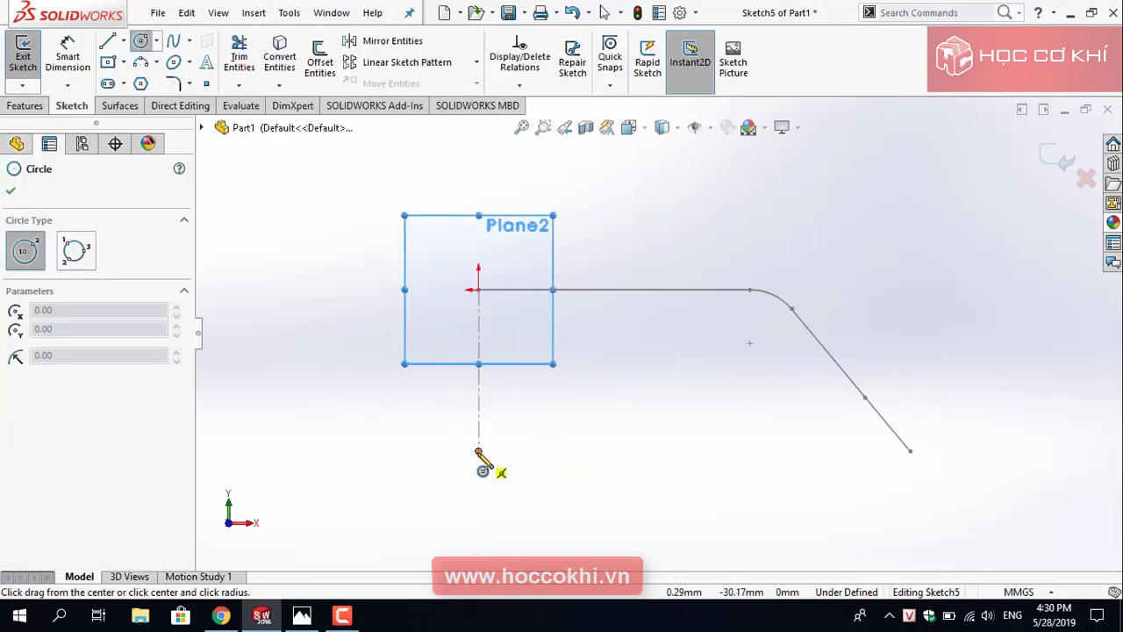
pyautogui.click(478, 452)
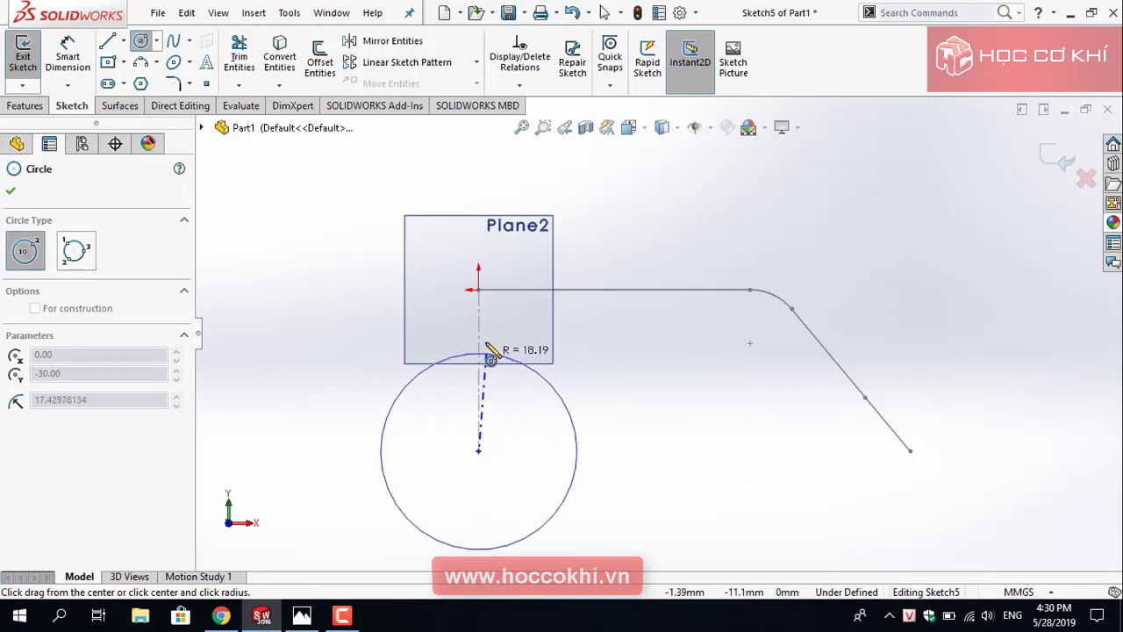
pyautogui.click(478, 290)
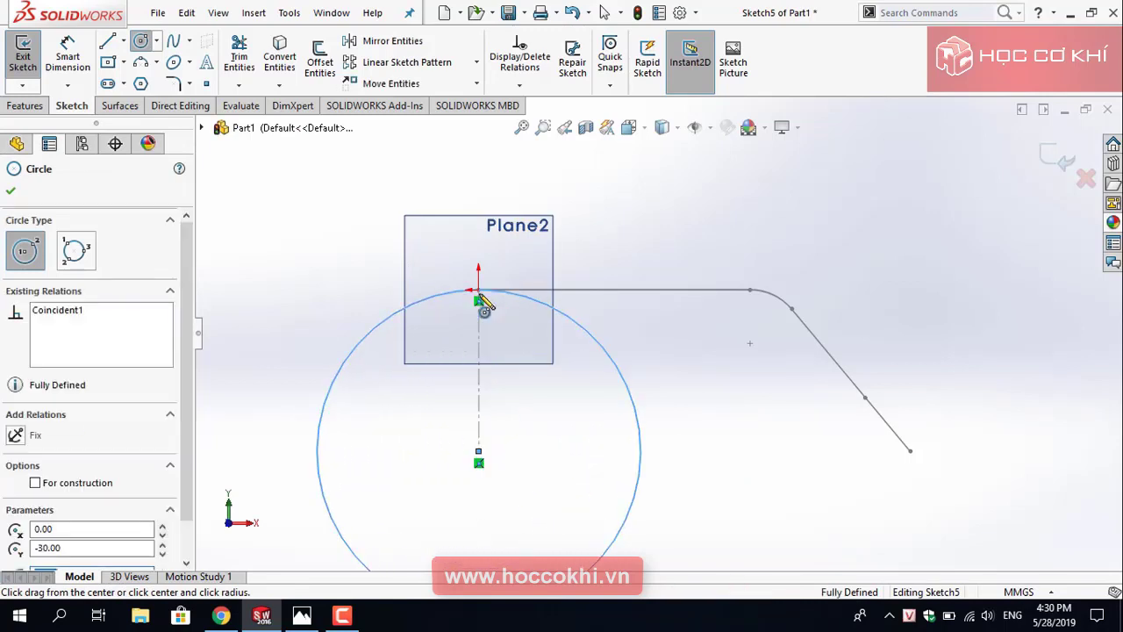
pyautogui.press('Escape')
pyautogui.scroll(3, 601, 383)
pyautogui.scroll(-1, 677, 383)
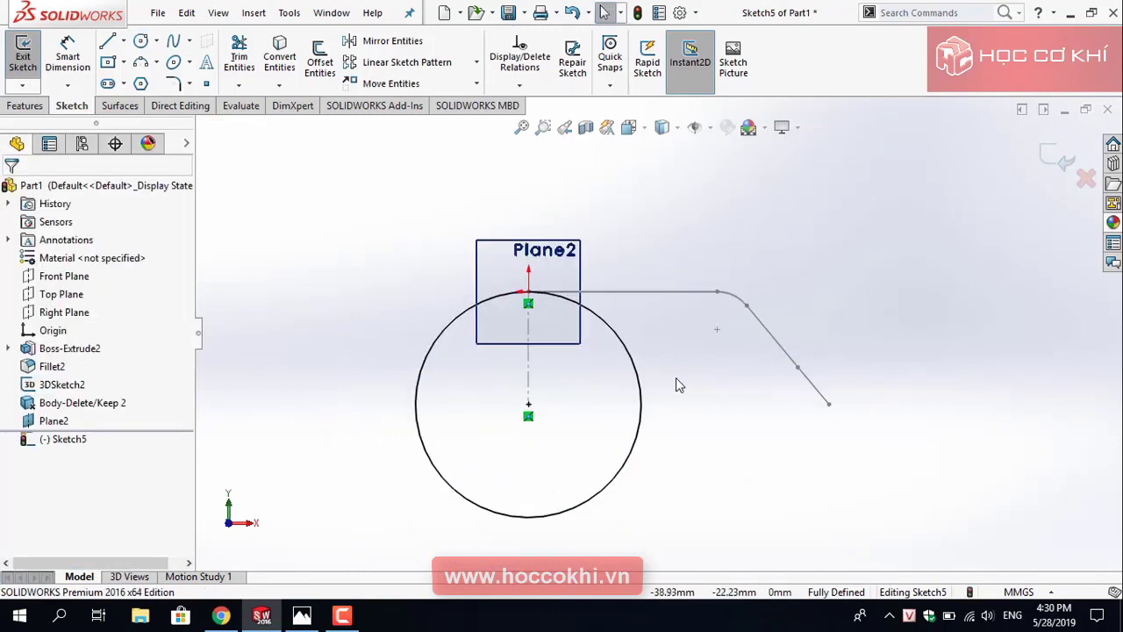
pyautogui.click(497, 270)
pyautogui.click(369, 289)
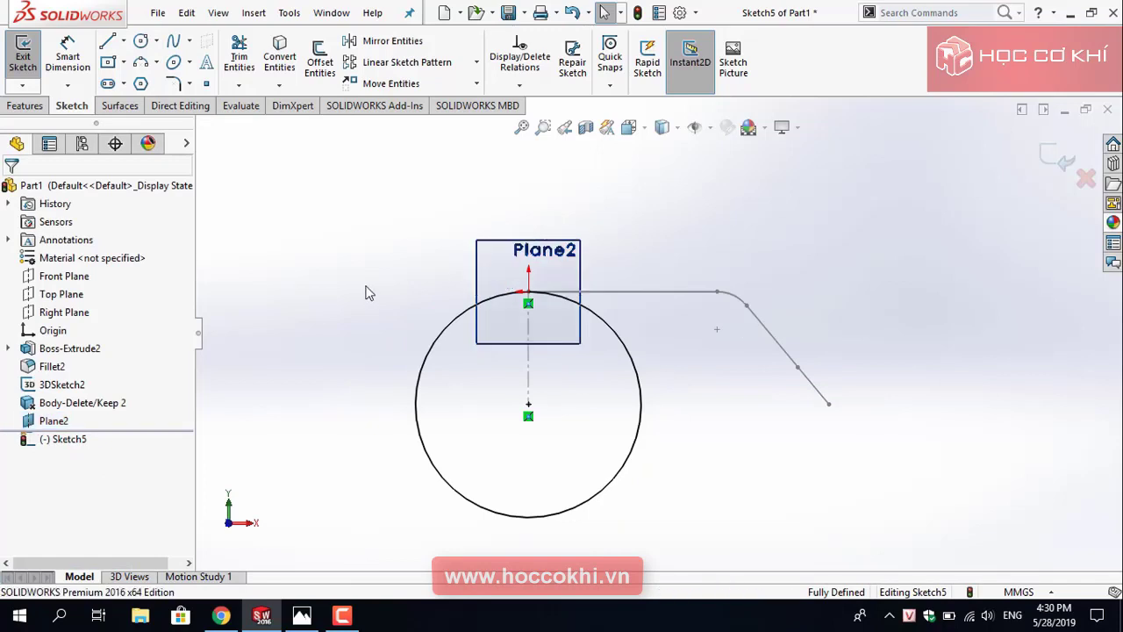
pyautogui.click(1046, 158)
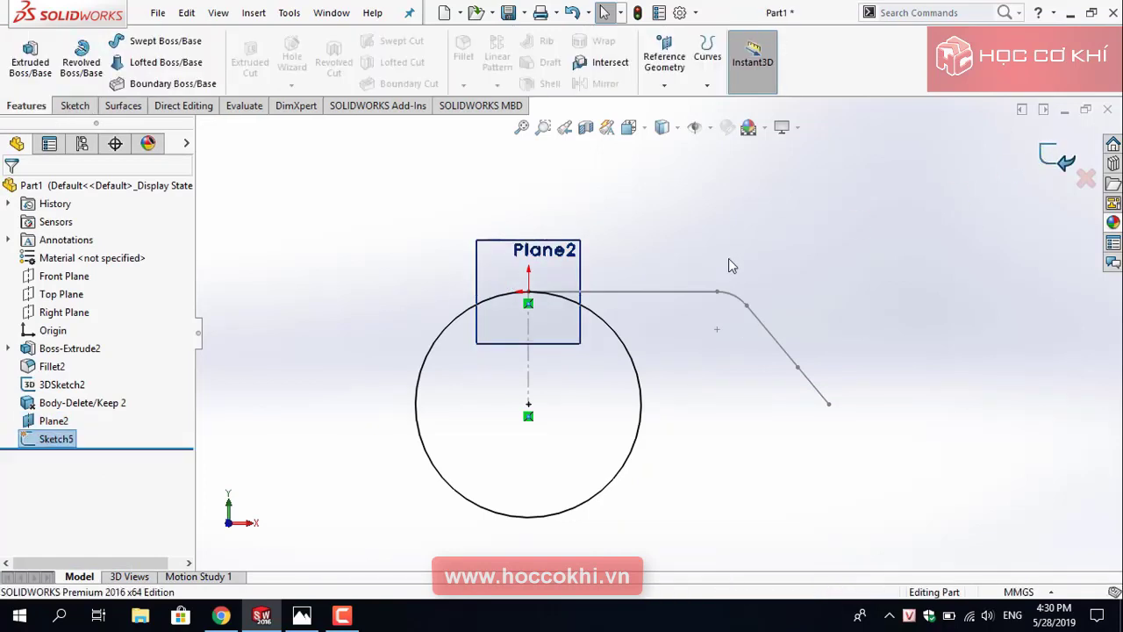
pyautogui.click(529, 274)
# Base a Helix and Spiral on the Sketch5 circle, previewing 60 mm pitch, 4 revolutions, 240 mm height.
pyautogui.click(653, 149)
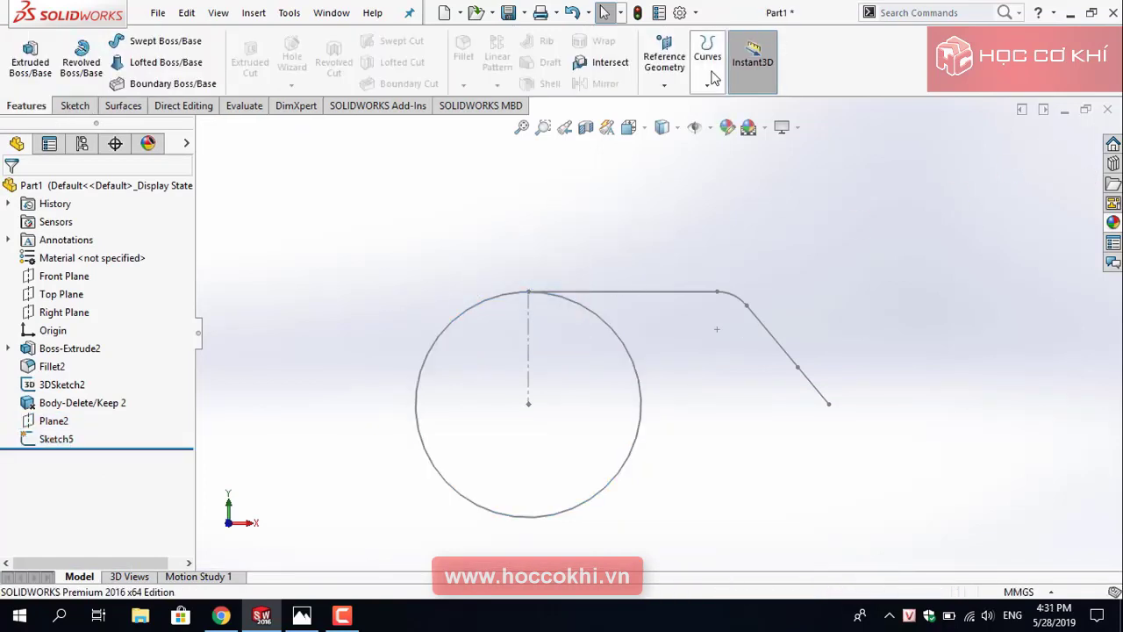
pyautogui.click(707, 56)
pyautogui.click(708, 71)
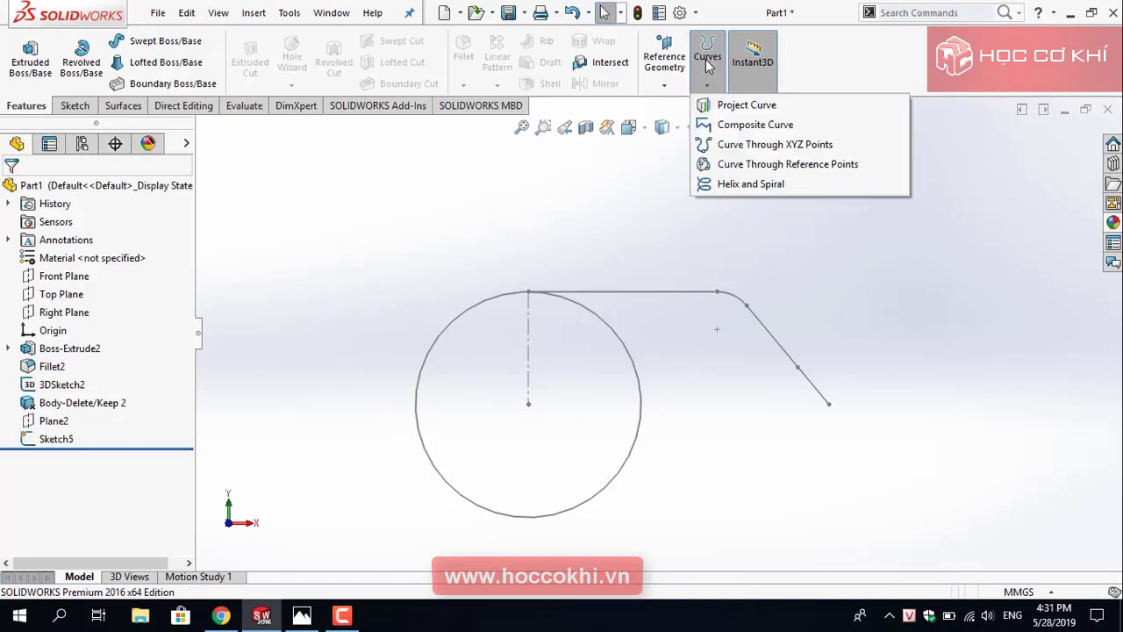
pyautogui.click(721, 186)
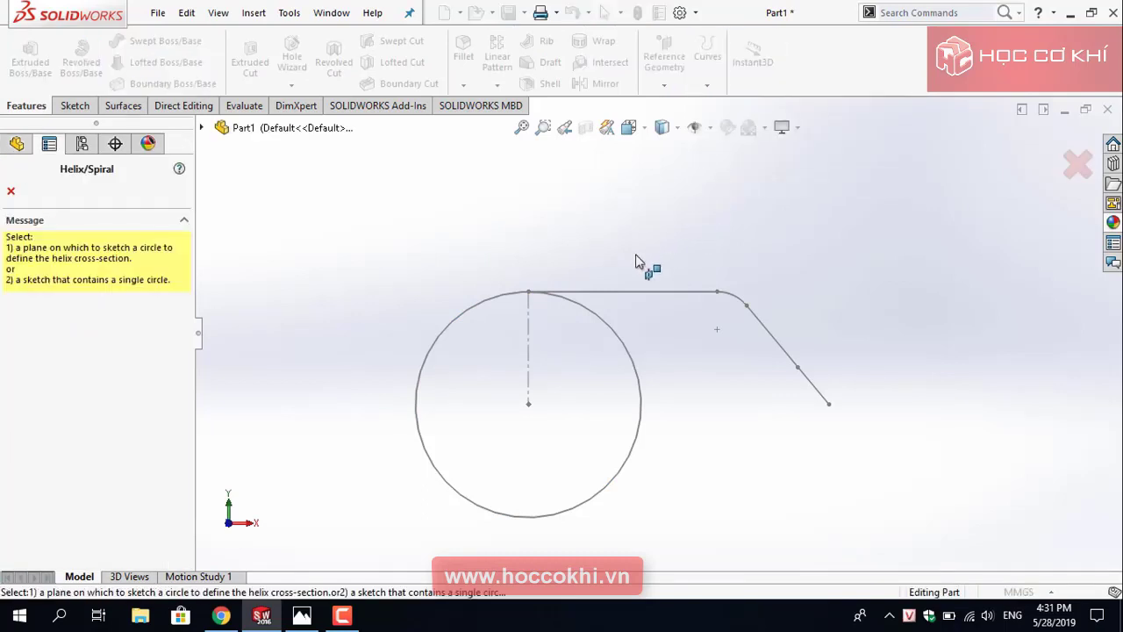
pyautogui.click(469, 320)
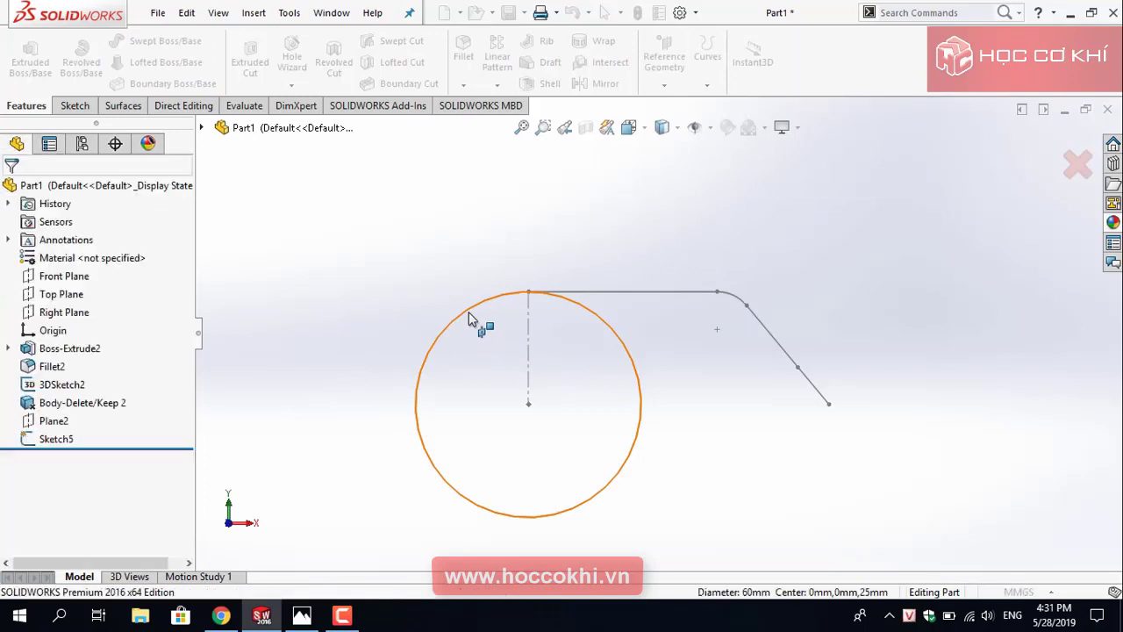
pyautogui.moveTo(488, 392); pyautogui.dragTo(511, 424, button='middle')
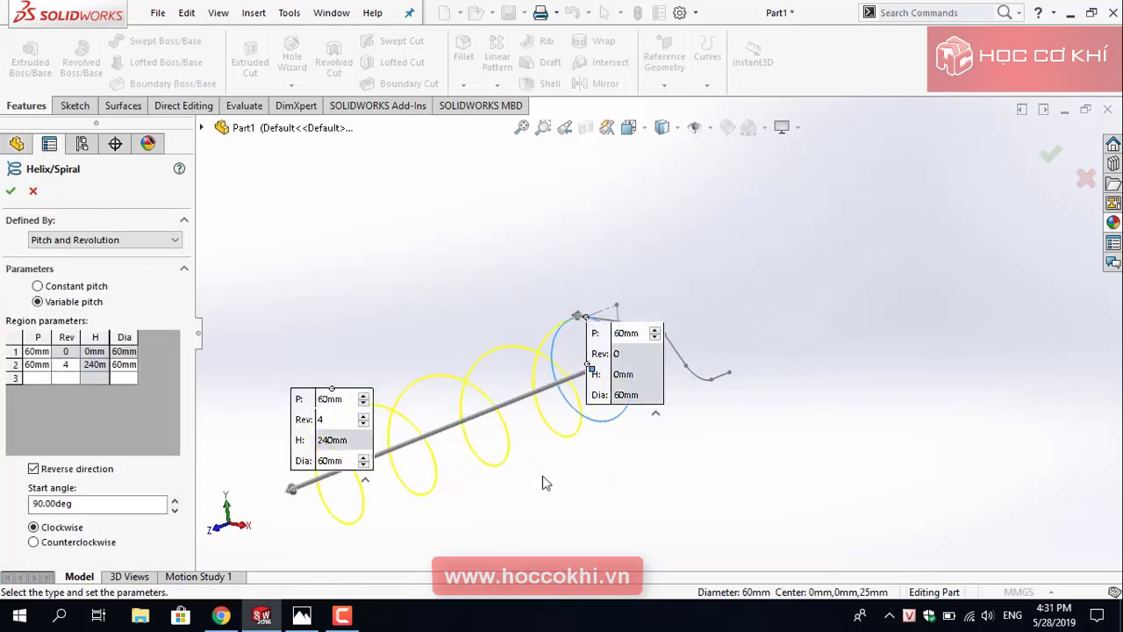
pyautogui.moveTo(586, 489); pyautogui.dragTo(584, 465, button='middle')
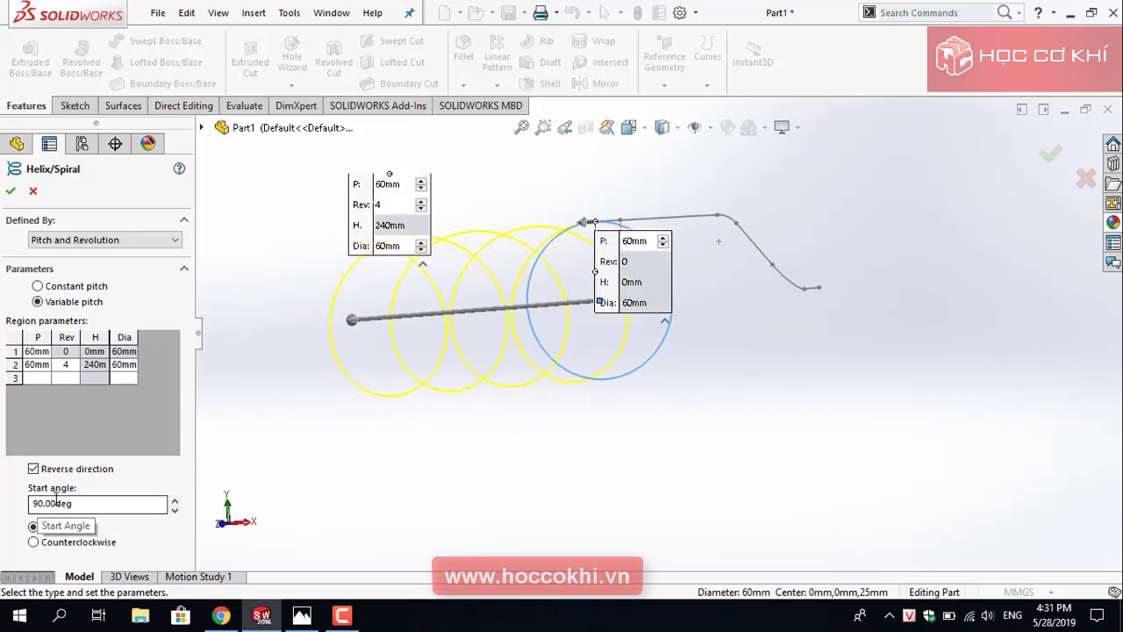
pyautogui.moveTo(527, 459)
pyautogui.mouseDown(button='middle')
pyautogui.moveTo(524, 499)
pyautogui.moveTo(483, 450)
pyautogui.moveTo(524, 454)
pyautogui.mouseUp(button='middle')
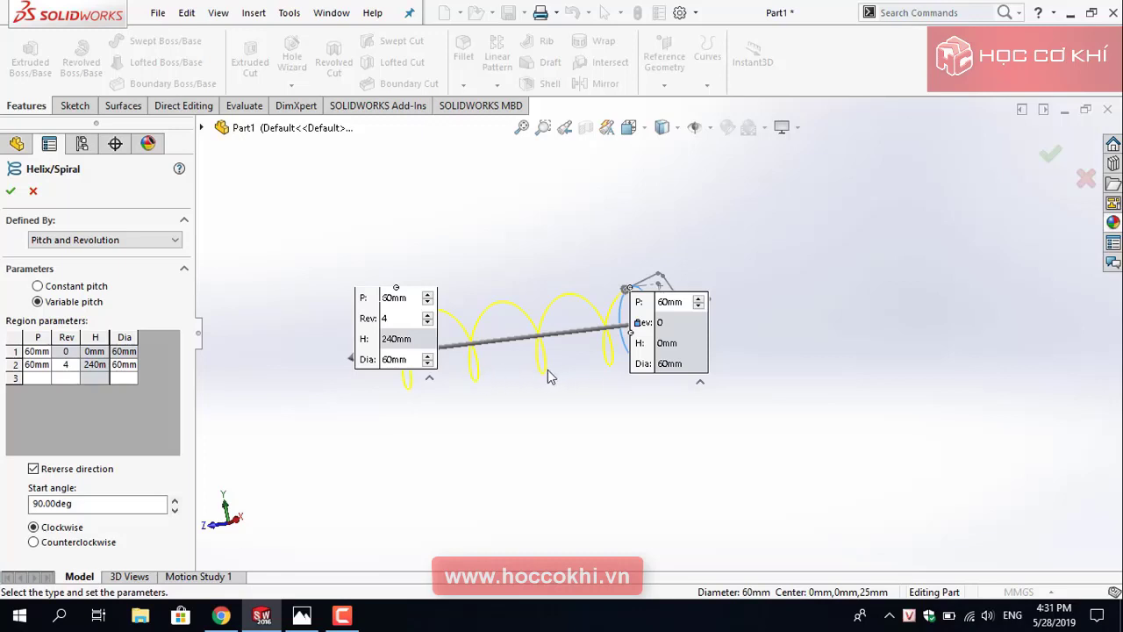
# Enter a 13 mm pitch in rows 1 and 2 of the helix Region parameters table.
pyautogui.click(41, 353)
pyautogui.write('13')
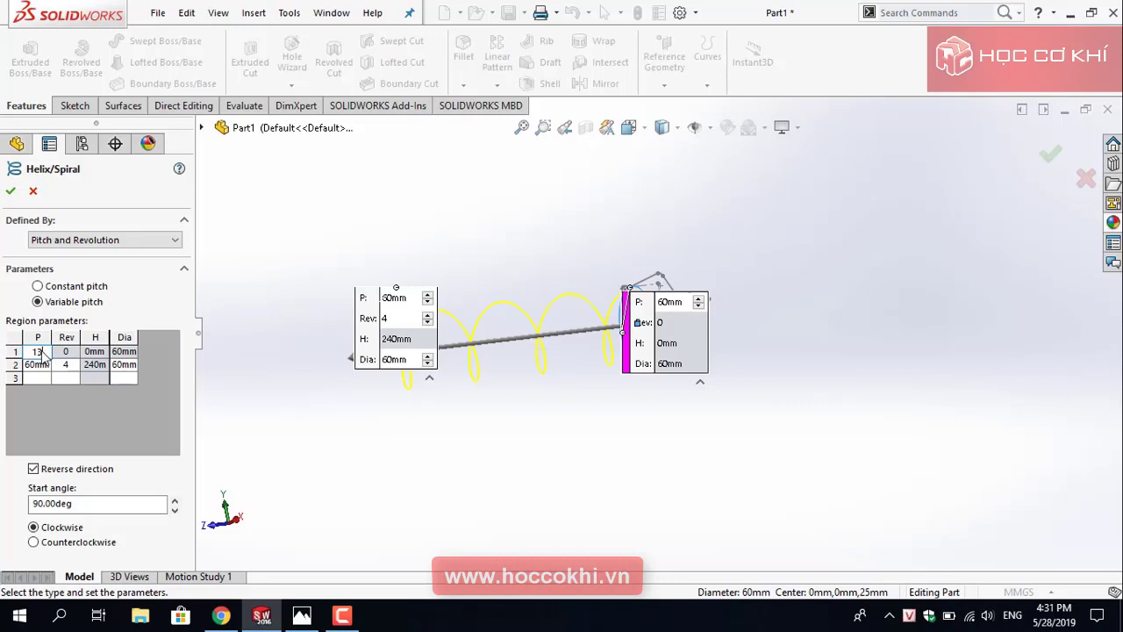
pyautogui.press('Return')
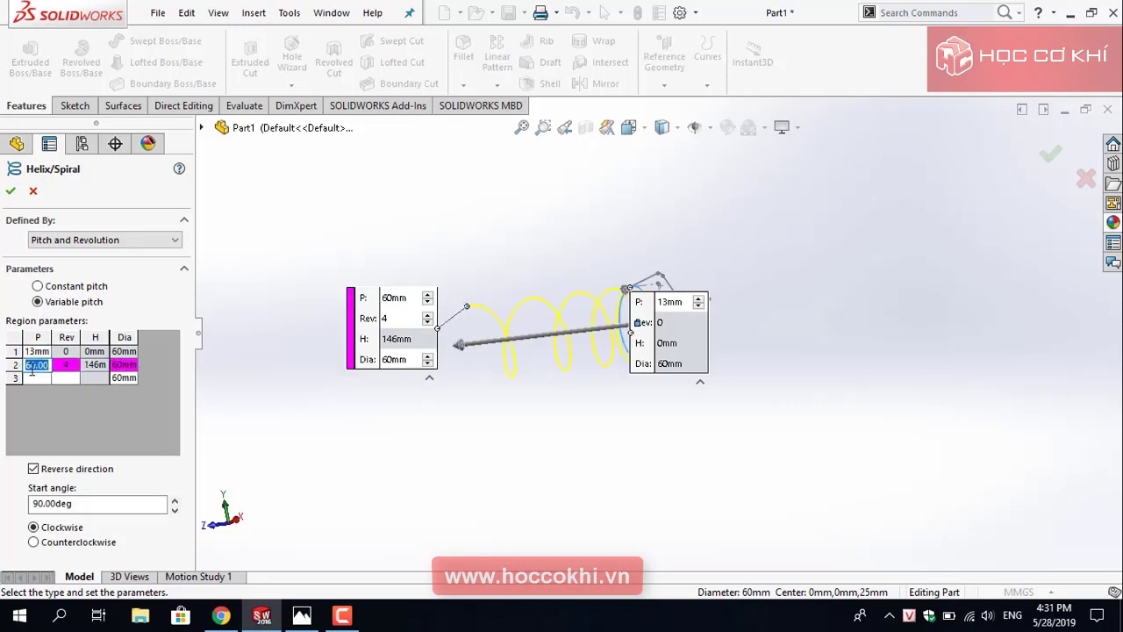
pyautogui.write('13')
pyautogui.press('Return')
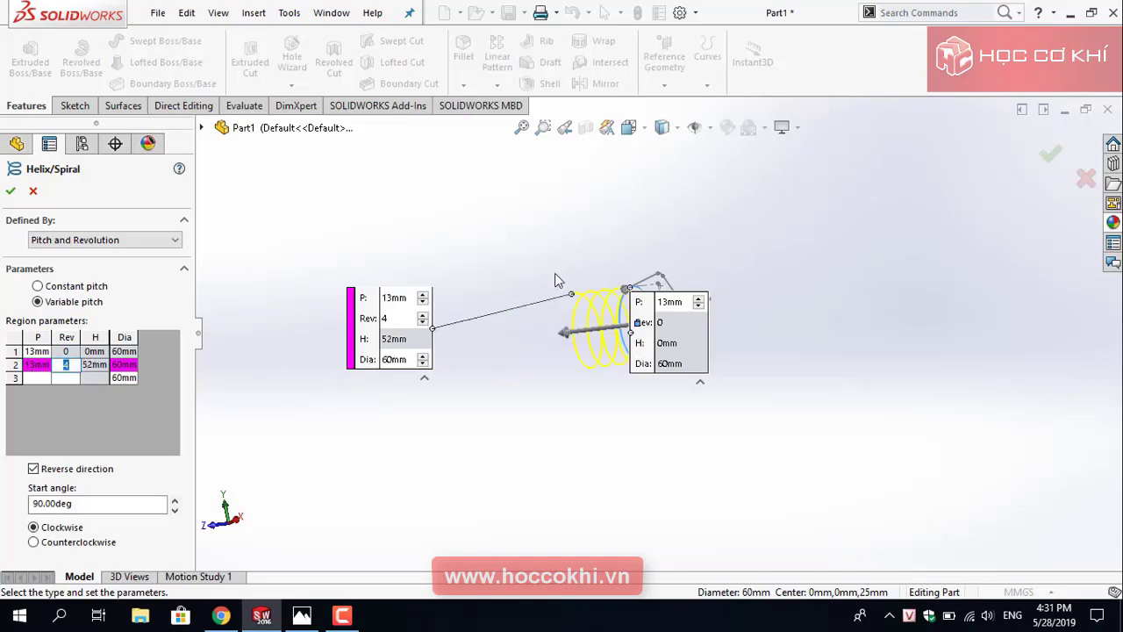
pyautogui.scroll(-3, 554, 278)
pyautogui.moveTo(579, 461)
pyautogui.mouseDown(button='middle')
pyautogui.moveTo(567, 495)
pyautogui.moveTo(589, 431)
pyautogui.moveTo(626, 451)
pyautogui.moveTo(624, 469)
pyautogui.moveTo(620, 435)
pyautogui.moveTo(585, 446)
pyautogui.mouseUp(button='middle')
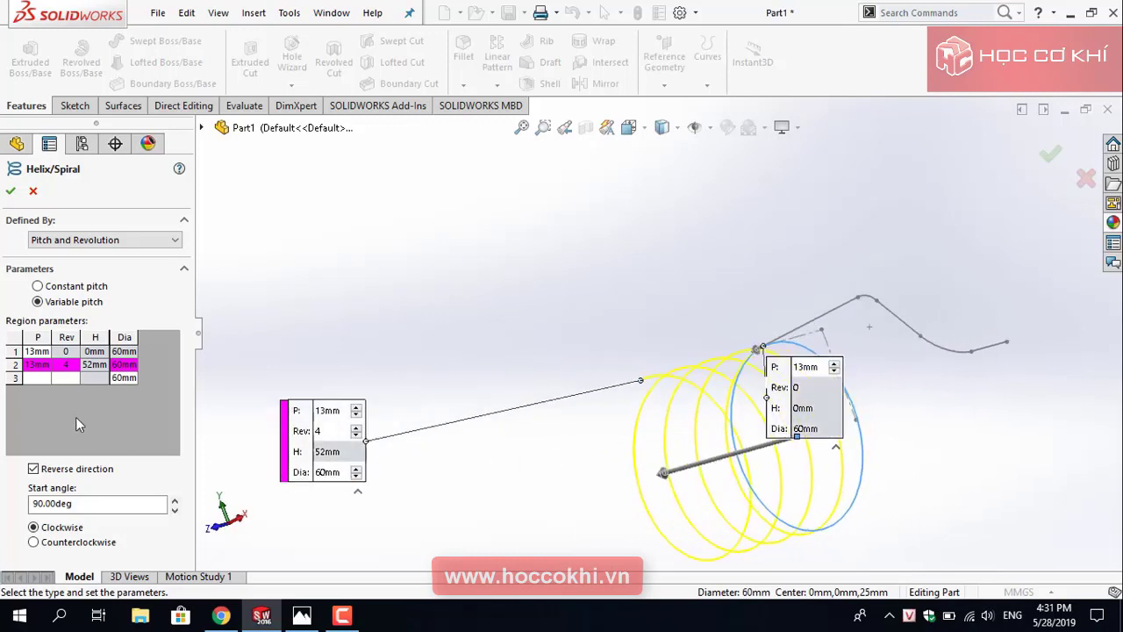
pyautogui.click(39, 377)
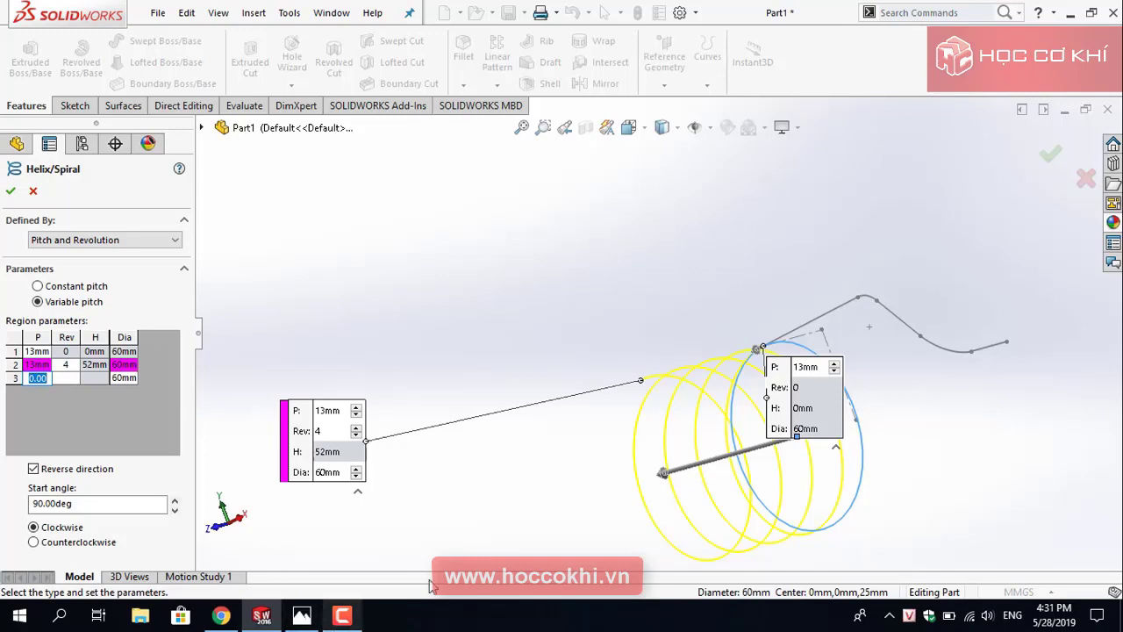
pyautogui.click(301, 615)
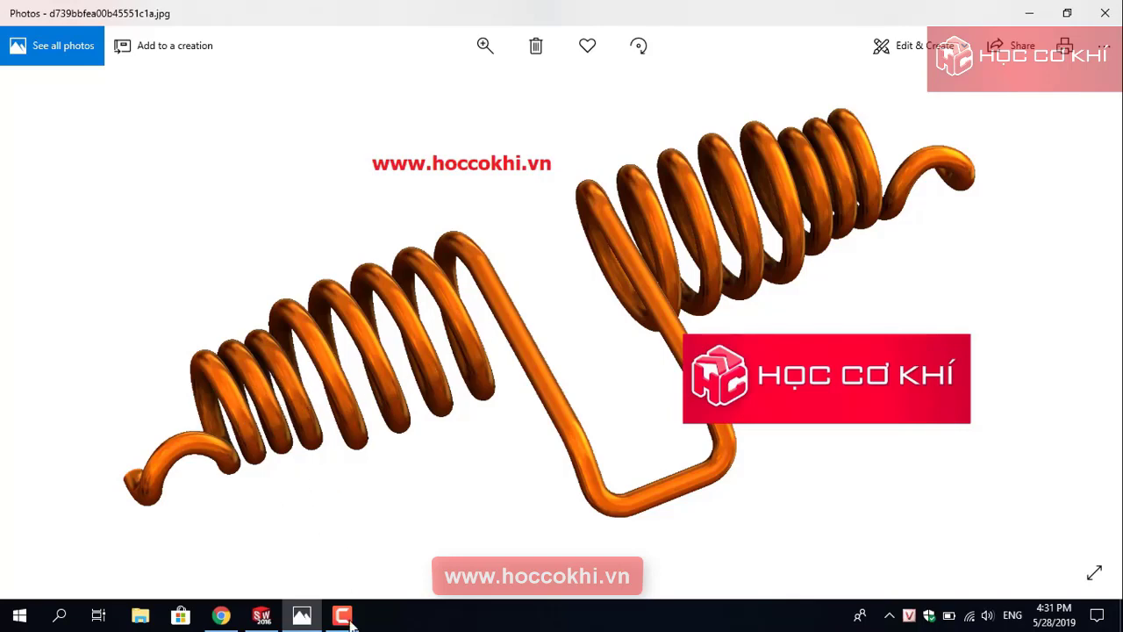
# Fill helix region row 3 with 9 mm pitch, 5 revolutions and 40 mm diameter.
pyautogui.click(262, 615)
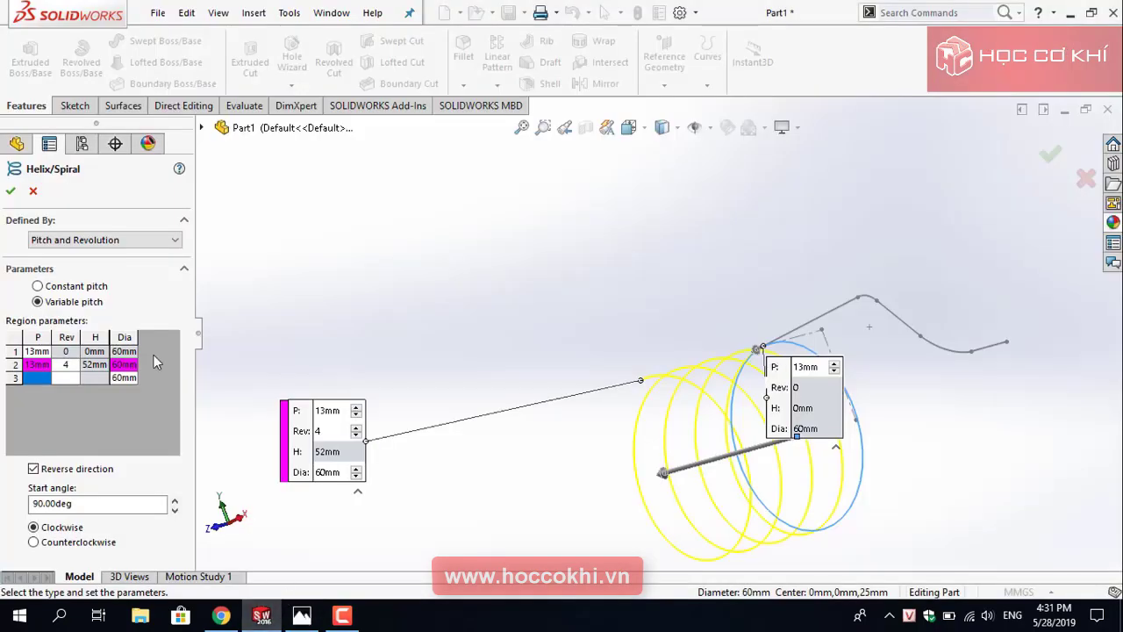
pyautogui.click(45, 377)
pyautogui.click(33, 378)
pyautogui.press('Tab')
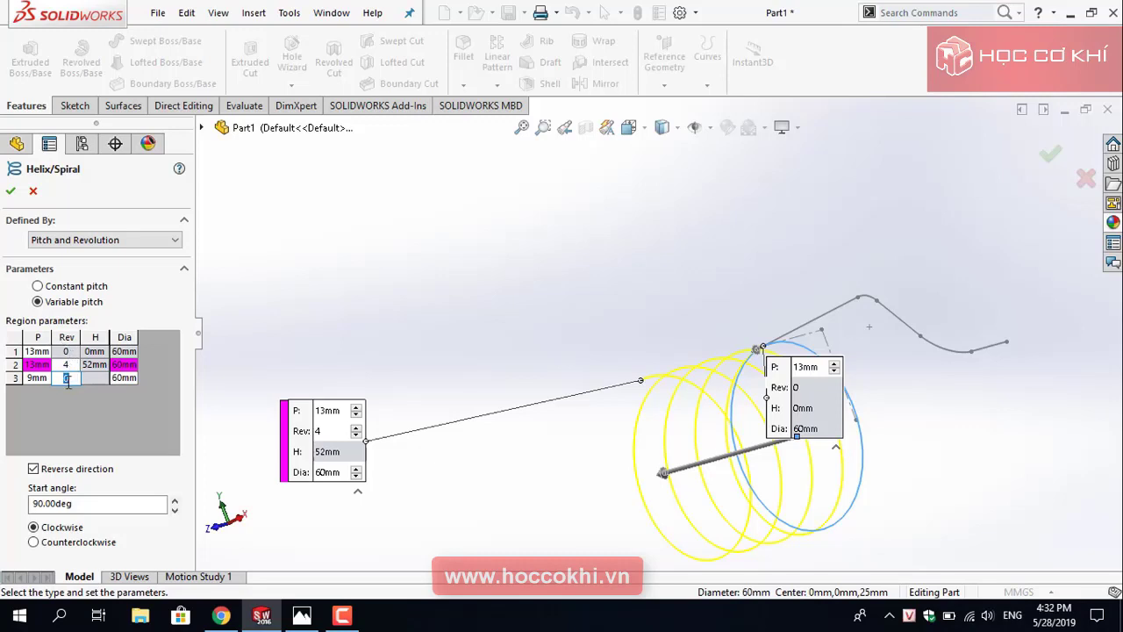
pyautogui.moveTo(594, 482); pyautogui.dragTo(667, 474, button='middle')
pyautogui.write('5')
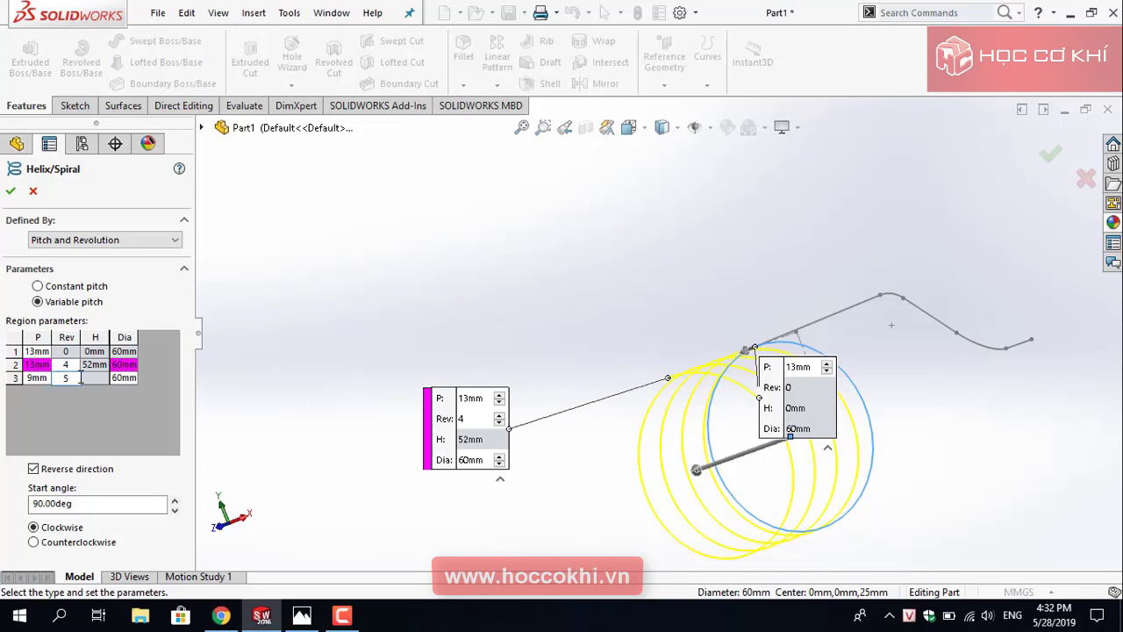
pyautogui.click(125, 380)
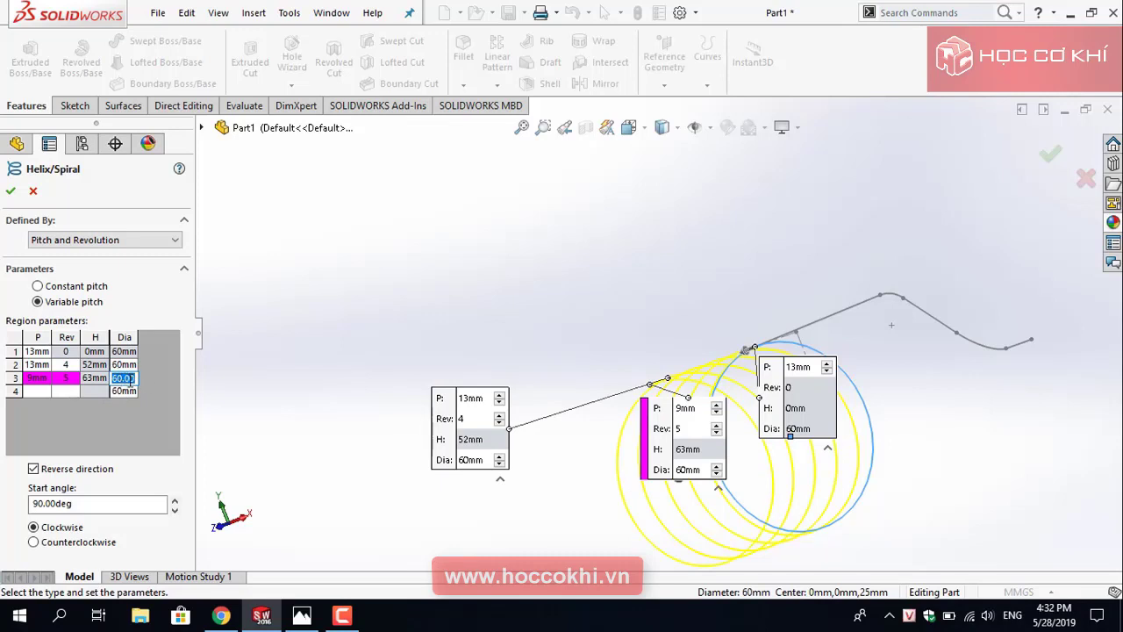
pyautogui.write('40')
pyautogui.press('Tab')
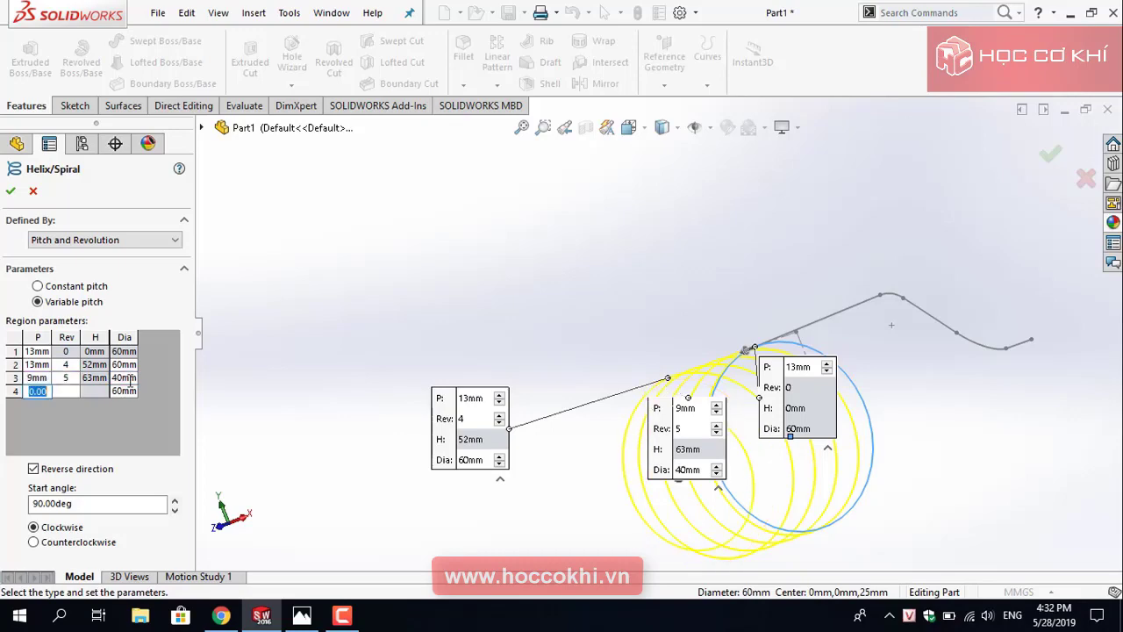
# Orbit to an oblique view and move the 9 mm and 13 mm region callouts clear.
pyautogui.moveTo(496, 229)
pyautogui.mouseDown(button='middle')
pyautogui.moveTo(424, 268)
pyautogui.moveTo(453, 243)
pyautogui.moveTo(532, 231)
pyautogui.moveTo(451, 221)
pyautogui.moveTo(479, 307)
pyautogui.moveTo(515, 347)
pyautogui.moveTo(569, 306)
pyautogui.moveTo(326, 416)
pyautogui.moveTo(640, 404)
pyautogui.mouseUp(button='middle')
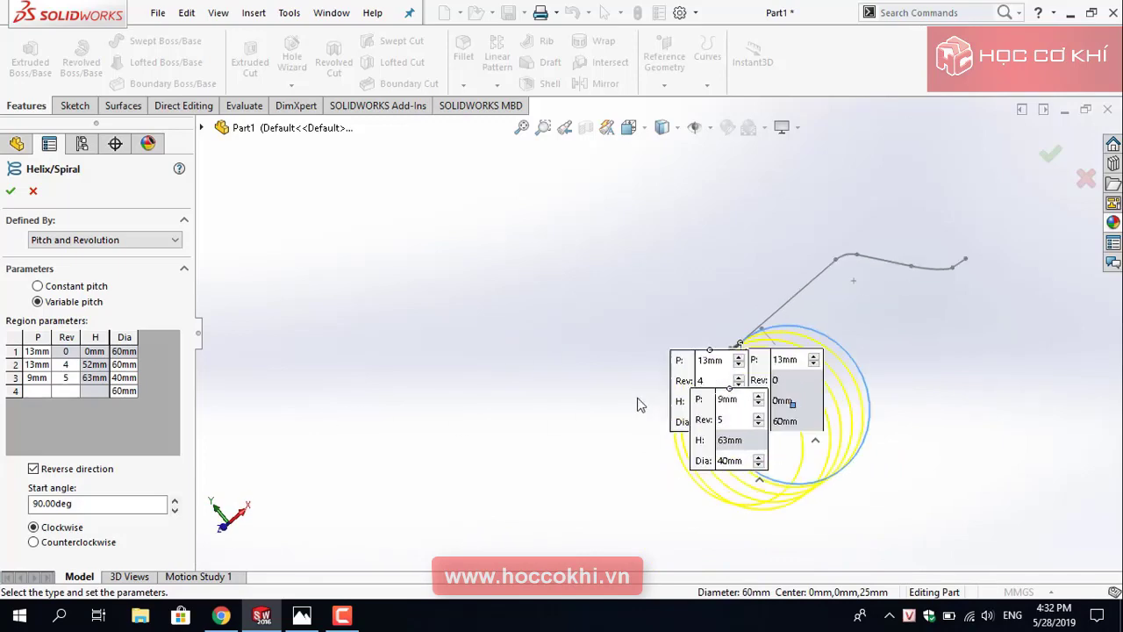
pyautogui.moveTo(622, 356)
pyautogui.mouseDown(button='middle')
pyautogui.moveTo(552, 364)
pyautogui.moveTo(569, 394)
pyautogui.moveTo(572, 378)
pyautogui.moveTo(609, 388)
pyautogui.mouseUp(button='middle')
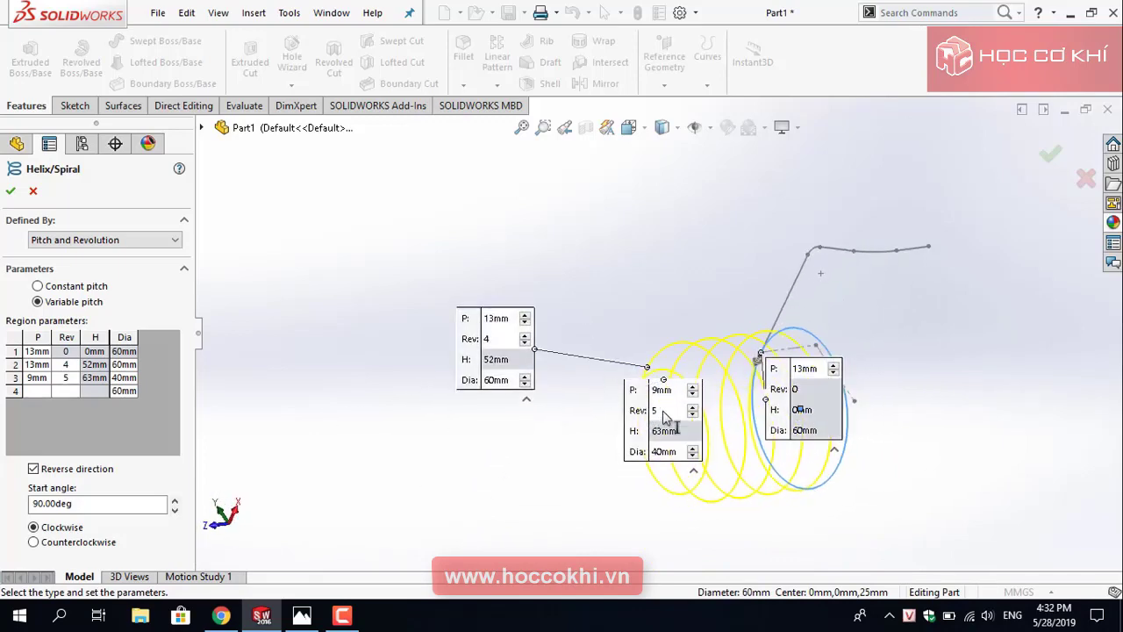
pyautogui.moveTo(671, 386); pyautogui.dragTo(731, 202)
pyautogui.moveTo(609, 429); pyautogui.dragTo(588, 456, button='middle')
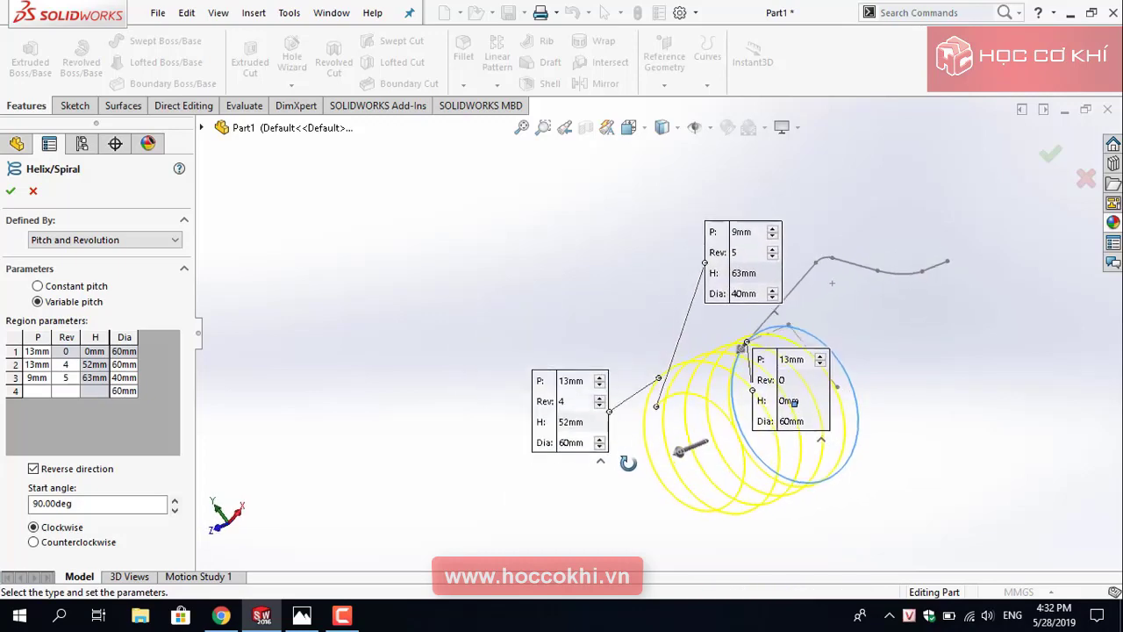
pyautogui.moveTo(589, 456); pyautogui.dragTo(519, 321)
pyautogui.moveTo(519, 320)
pyautogui.mouseDown(button='middle')
pyautogui.moveTo(582, 372)
pyautogui.moveTo(579, 416)
pyautogui.mouseUp(button='middle')
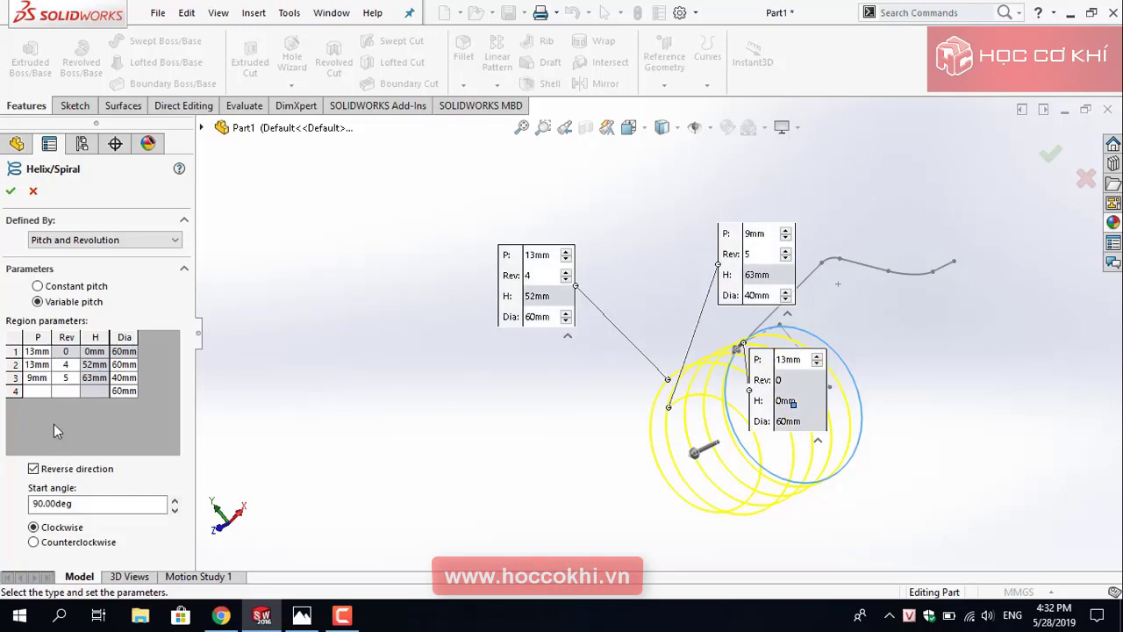
# Add region 4 with 9 mm pitch, 7.5 revolutions and 40 mm diameter, then accept the helix.
pyautogui.click(39, 391)
pyautogui.click(63, 390)
pyautogui.write('7.5')
pyautogui.click(126, 393)
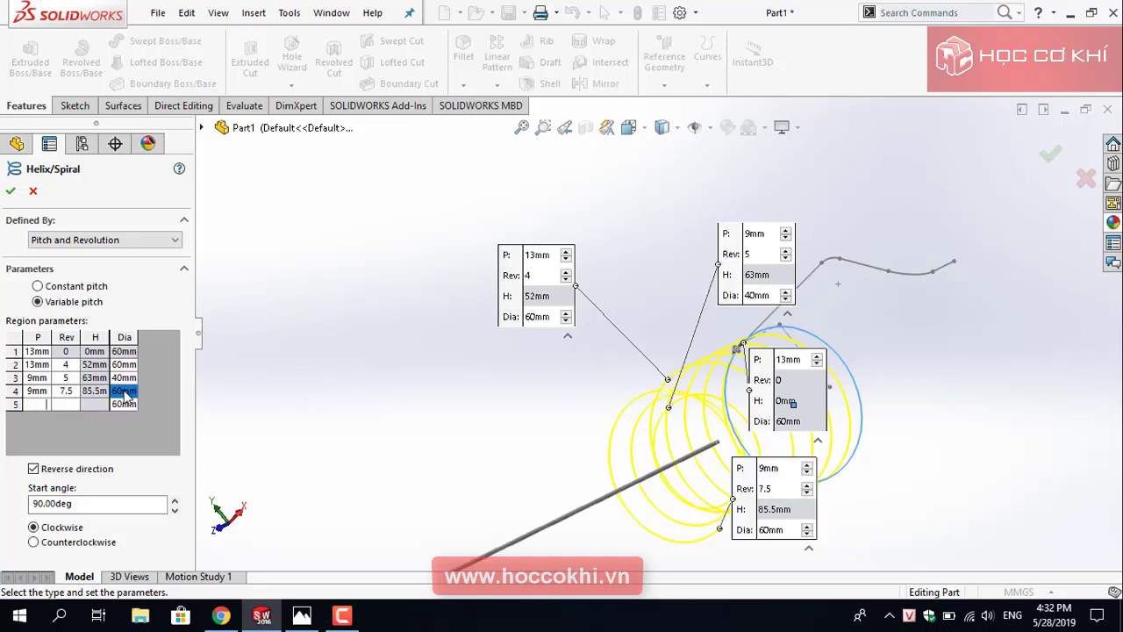
pyautogui.write('4')
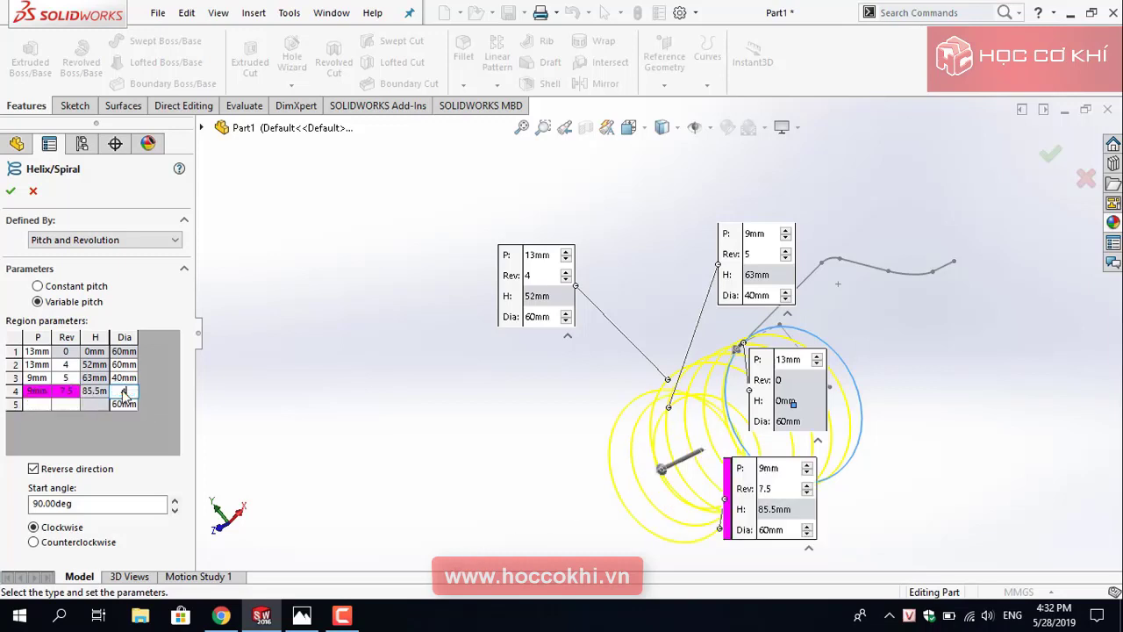
pyautogui.press('Tab')
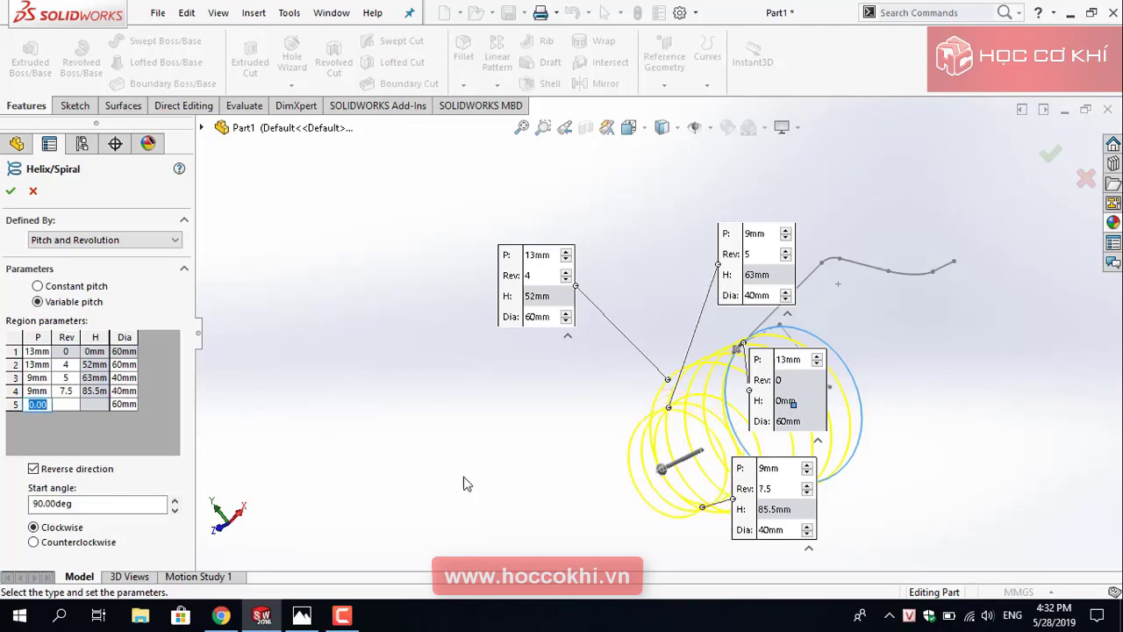
pyautogui.moveTo(465, 483); pyautogui.dragTo(382, 487, button='middle')
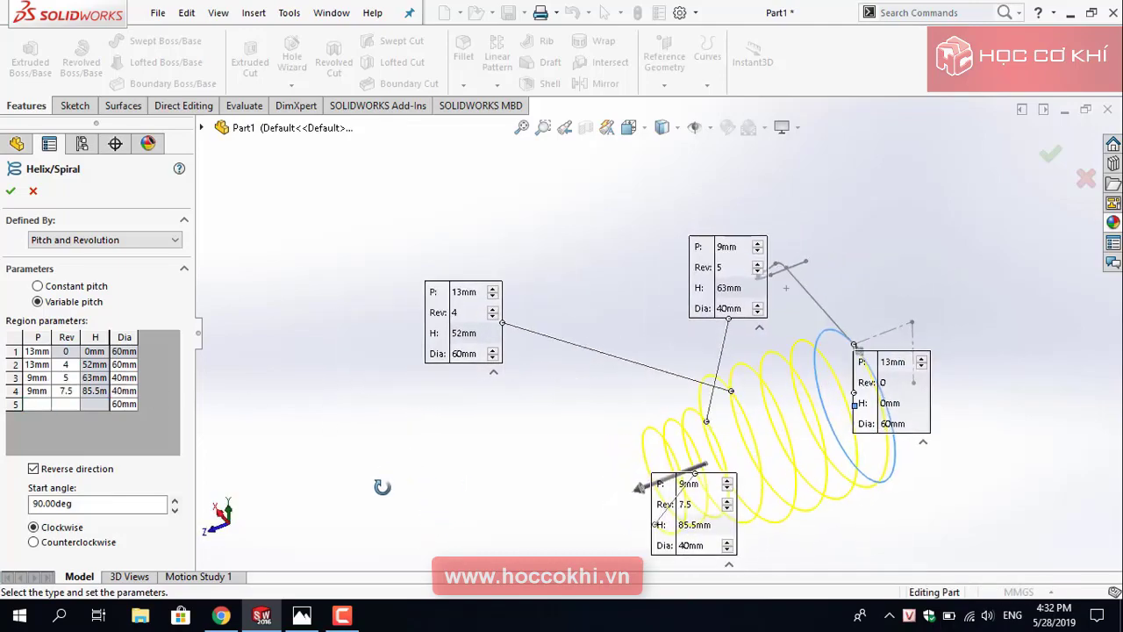
pyautogui.moveTo(381, 487); pyautogui.dragTo(454, 442, button='middle')
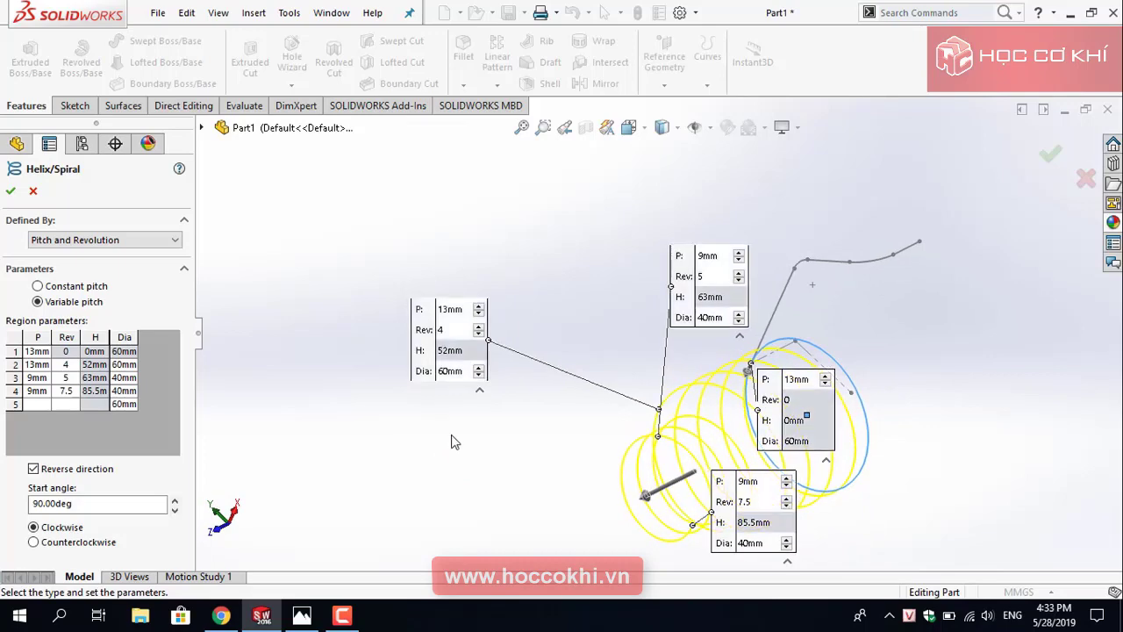
pyautogui.click(11, 191)
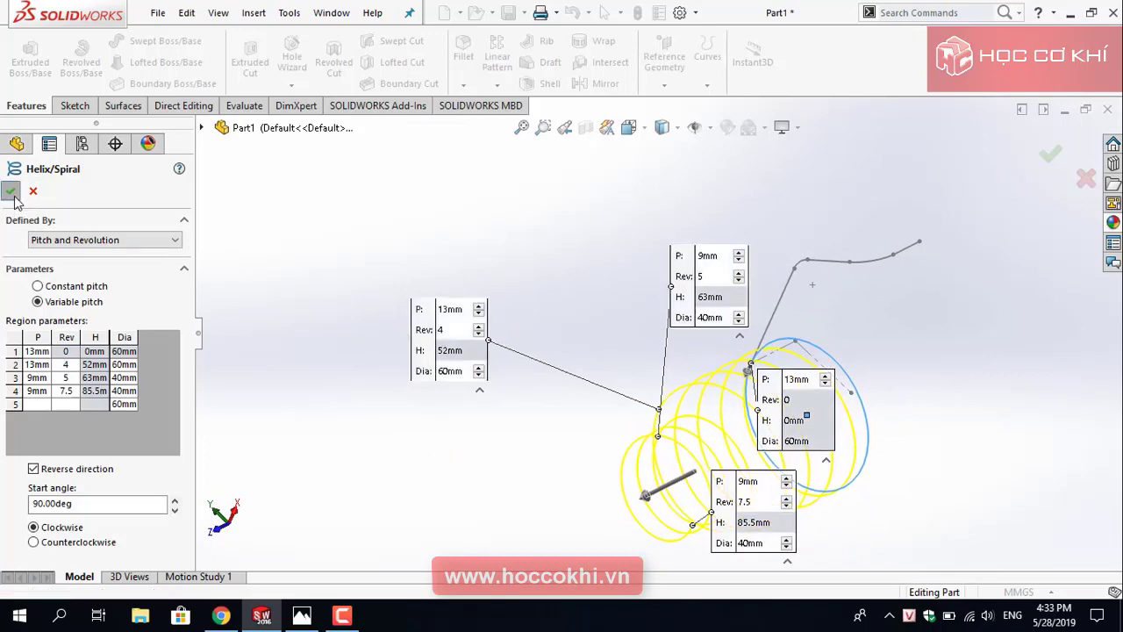
pyautogui.click(347, 274)
pyautogui.moveTo(572, 463)
pyautogui.mouseDown(button='middle')
pyautogui.moveTo(521, 532)
pyautogui.moveTo(553, 536)
pyautogui.moveTo(626, 401)
pyautogui.moveTo(534, 380)
pyautogui.moveTo(556, 523)
pyautogui.moveTo(554, 453)
pyautogui.moveTo(602, 409)
pyautogui.moveTo(591, 454)
pyautogui.moveTo(589, 394)
pyautogui.moveTo(645, 452)
pyautogui.mouseUp(button='middle')
pyautogui.scroll(-2, 700, 406)
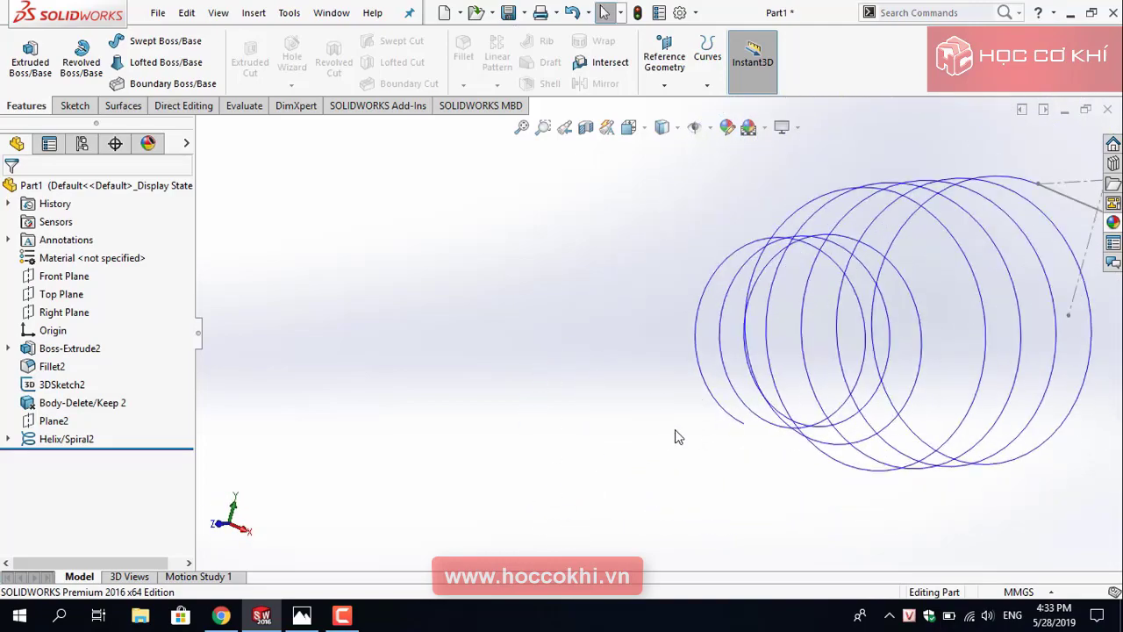
pyautogui.scroll(3, 678, 455)
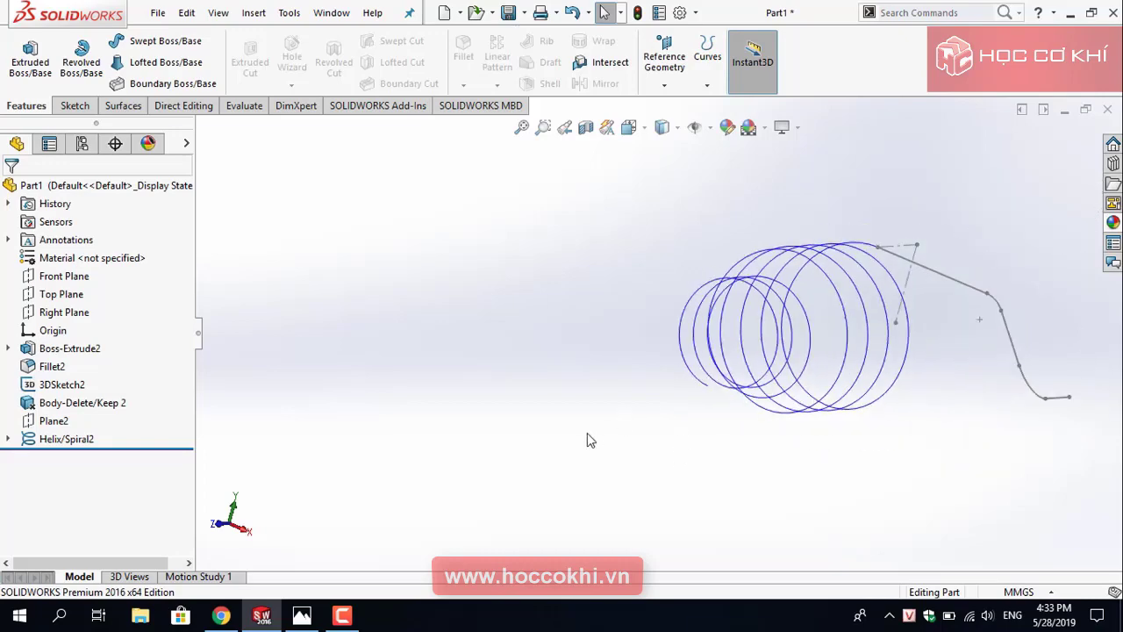
pyautogui.moveTo(520, 472)
pyautogui.mouseDown(button='middle')
pyautogui.moveTo(556, 421)
pyautogui.moveTo(632, 464)
pyautogui.moveTo(602, 471)
pyautogui.moveTo(612, 442)
pyautogui.moveTo(589, 447)
pyautogui.mouseUp(button='middle')
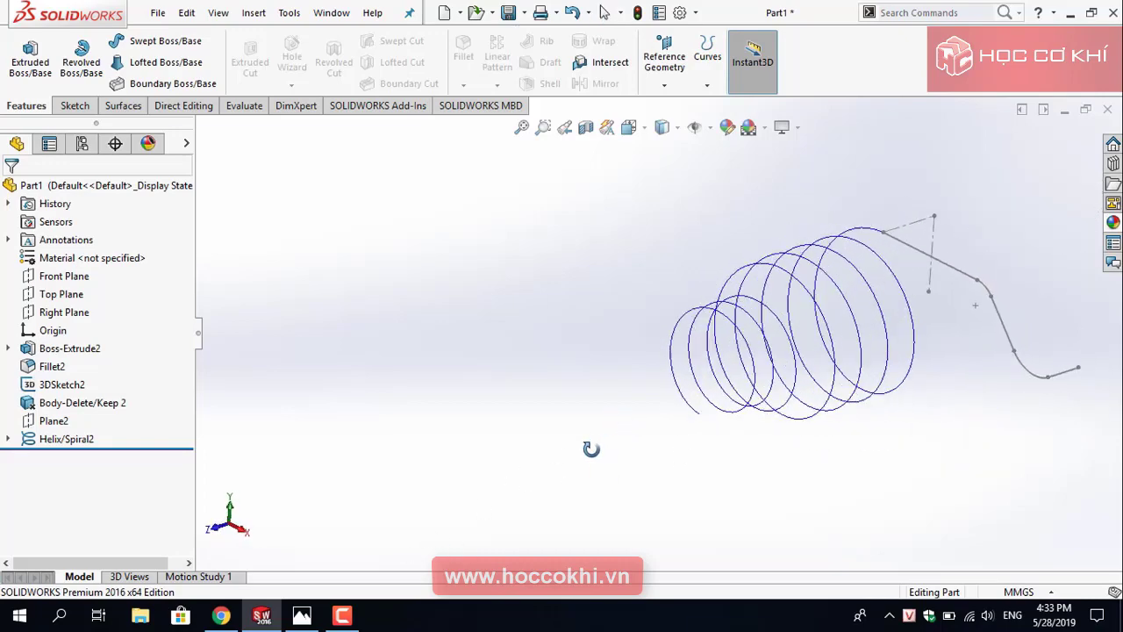
pyautogui.click(60, 313)
# Open Sketch6 on the Right Plane, set Normal To with Ctrl+8, and zoom to fit.
pyautogui.click(78, 297)
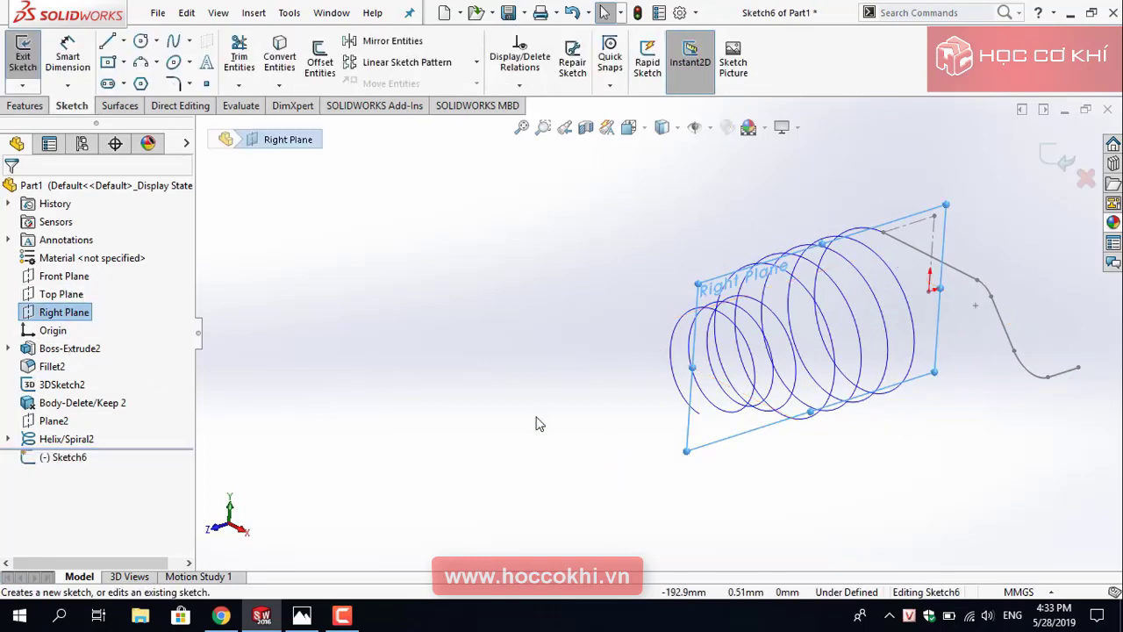
pyautogui.hotkey('ctrl', '8')
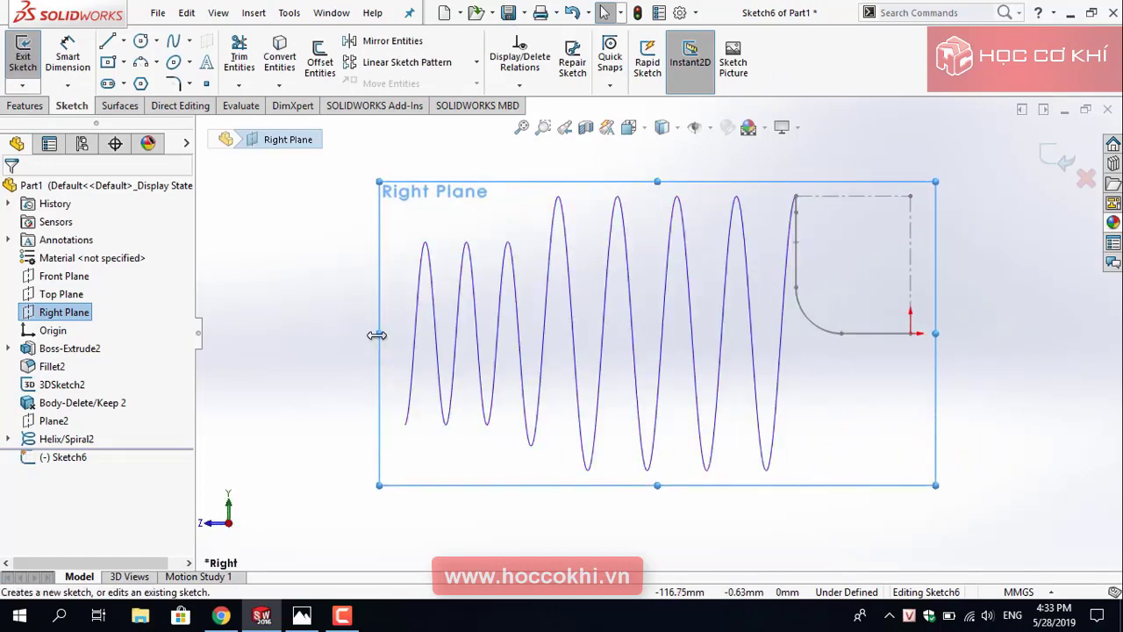
pyautogui.moveTo(379, 333); pyautogui.dragTo(258, 333)
pyautogui.press('z')
pyautogui.scroll(-4, 509, 360)
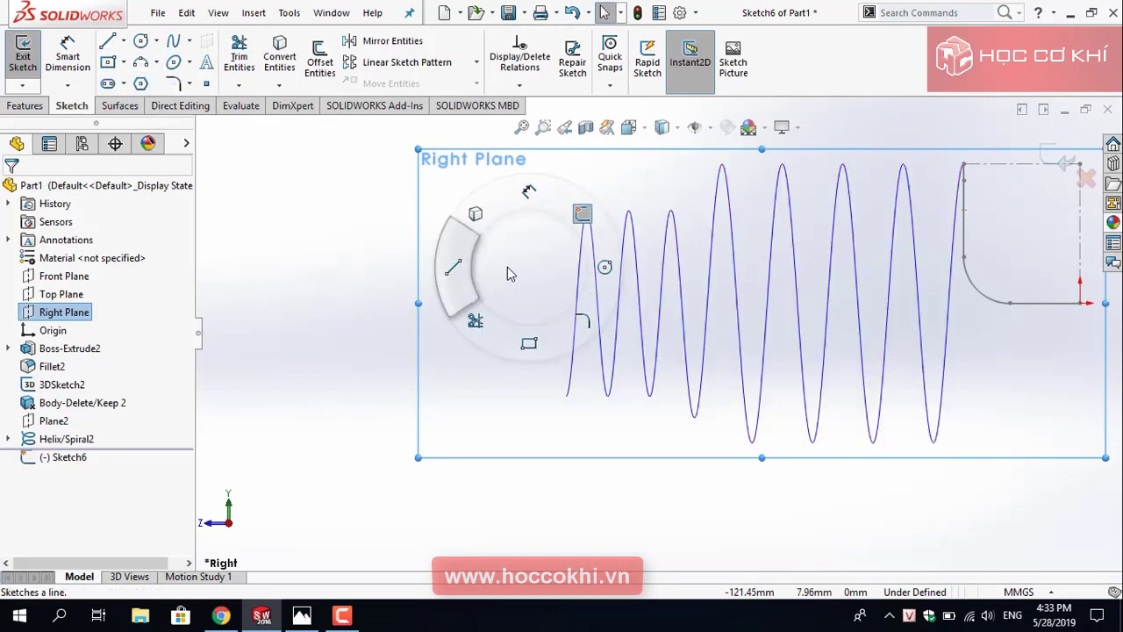
pyautogui.moveTo(507, 267); pyautogui.dragTo(347, 264, button='right')
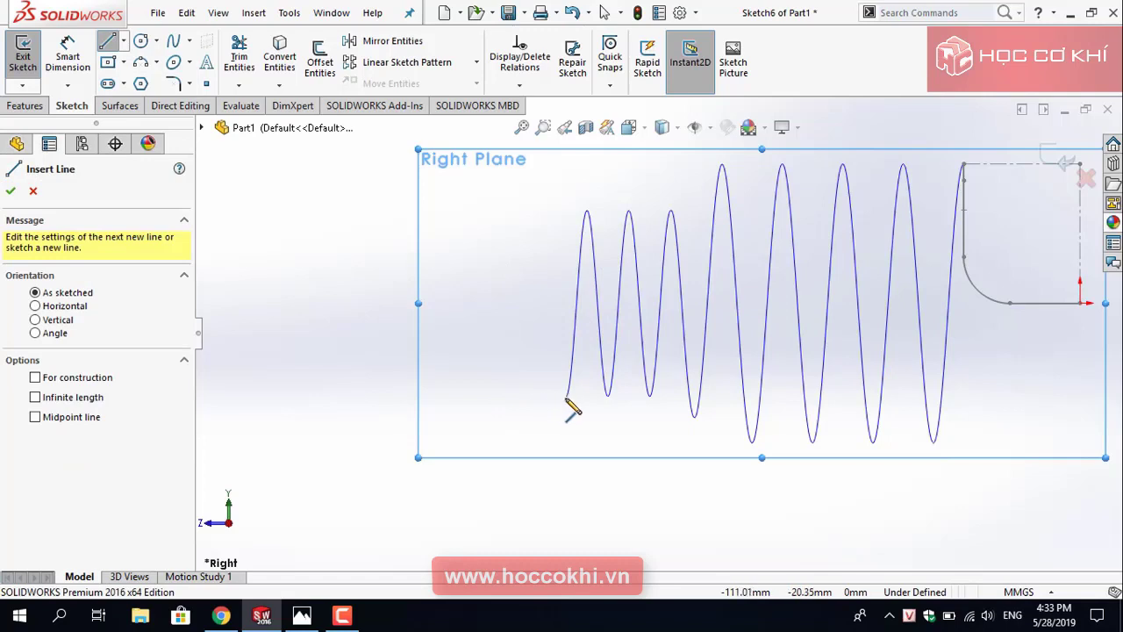
pyautogui.click(494, 395)
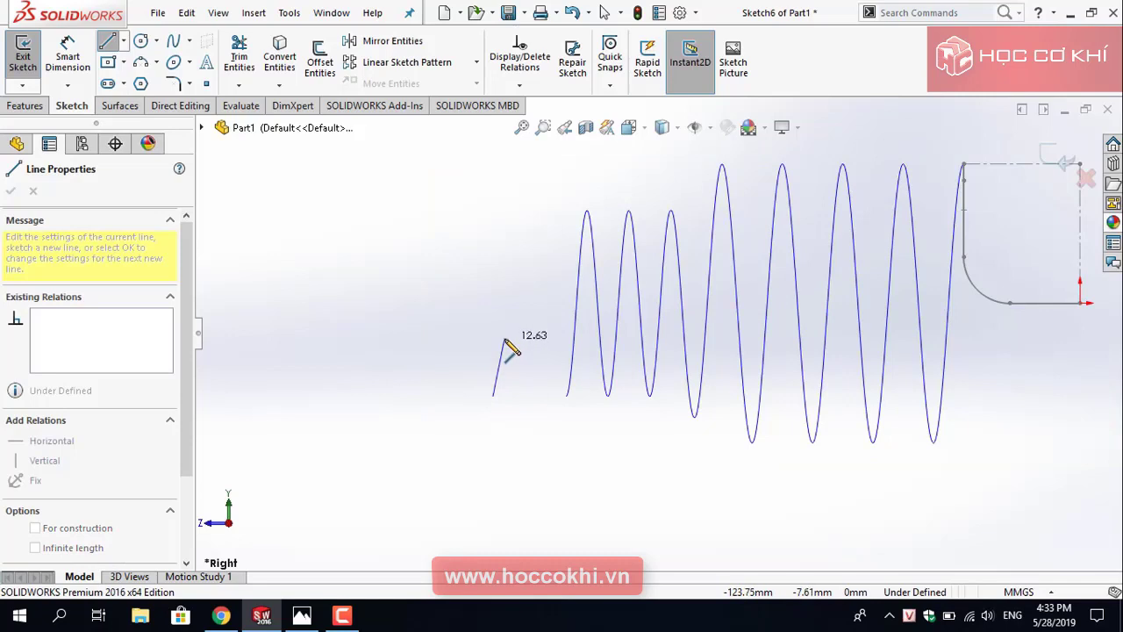
pyautogui.press('Escape')
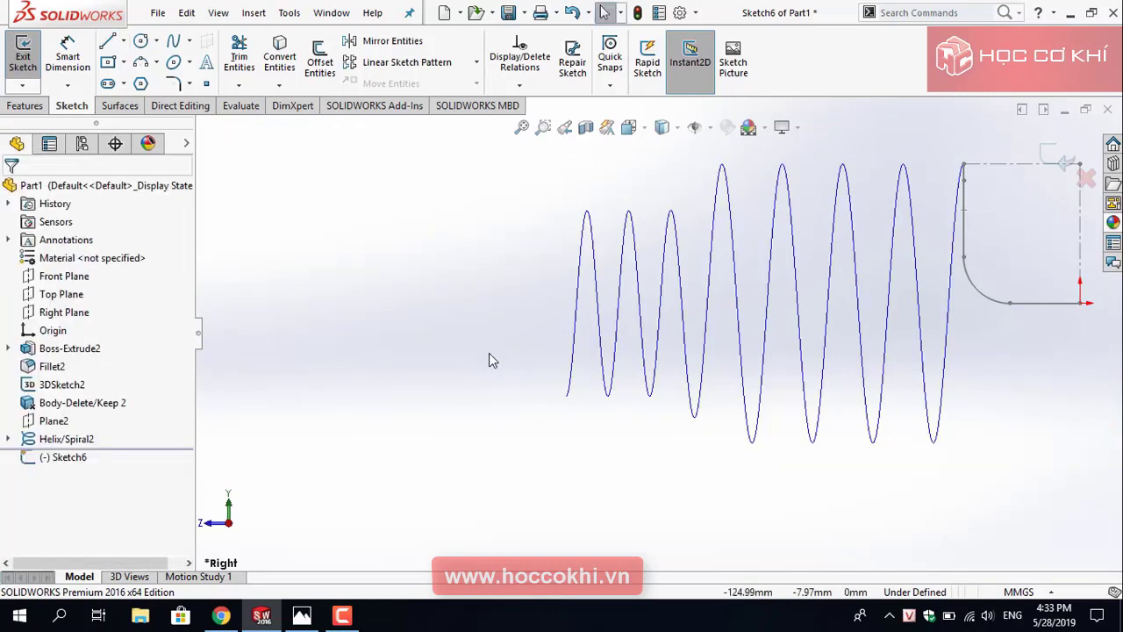
# Draw a vertical centerline level with the helix end.
pyautogui.click(122, 41)
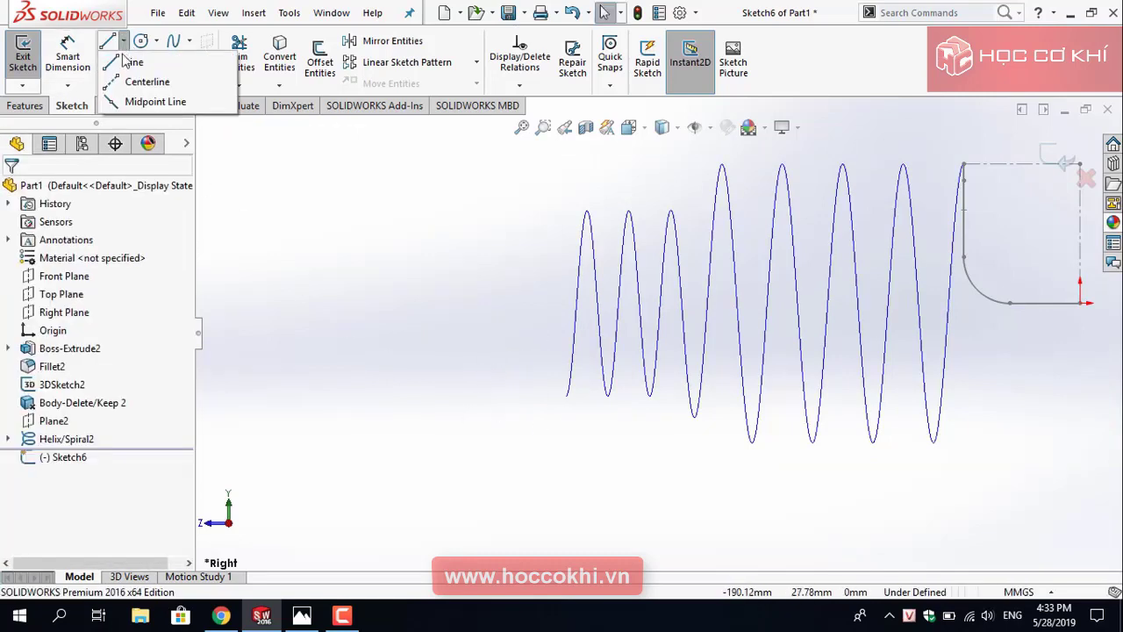
pyautogui.click(131, 82)
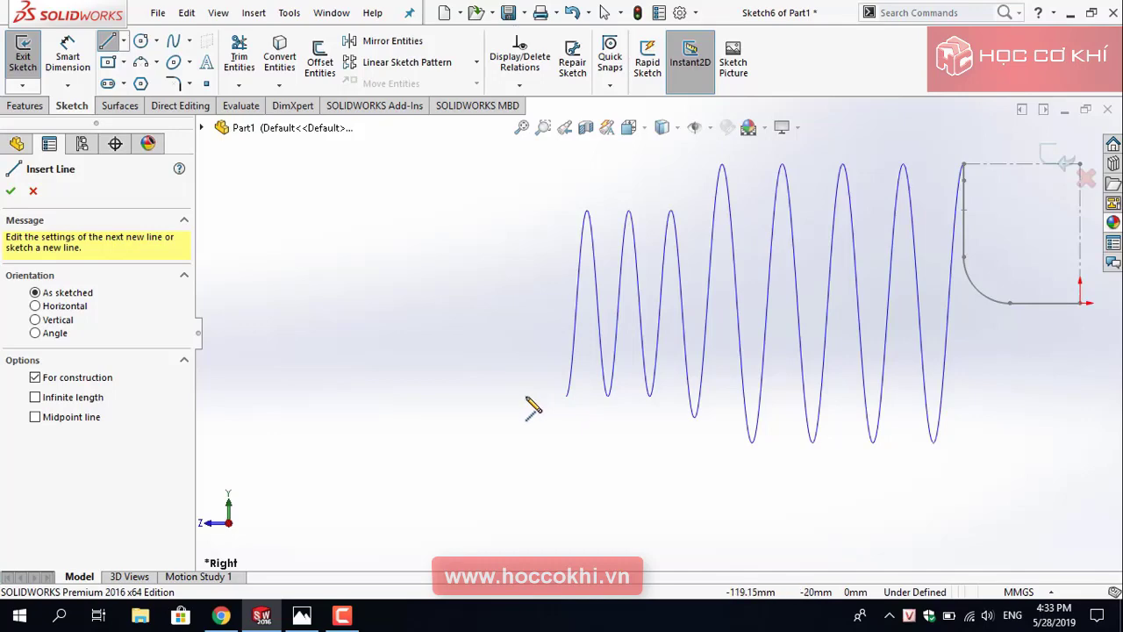
pyautogui.click(527, 375)
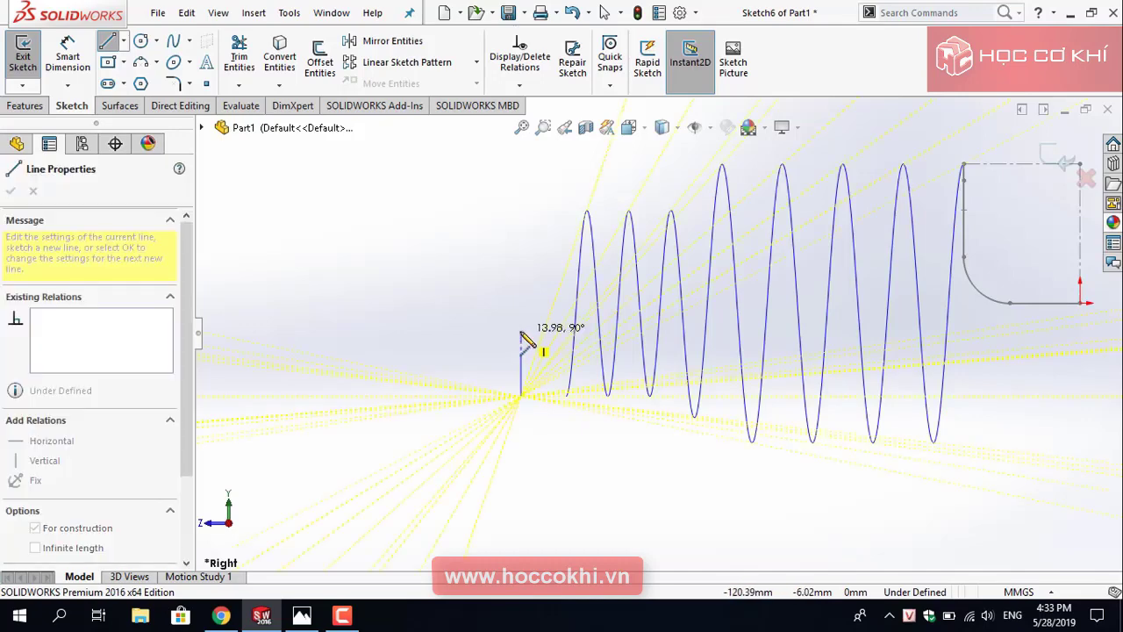
pyautogui.click(521, 332)
pyautogui.press('Escape')
pyautogui.scroll(-2, 533, 371)
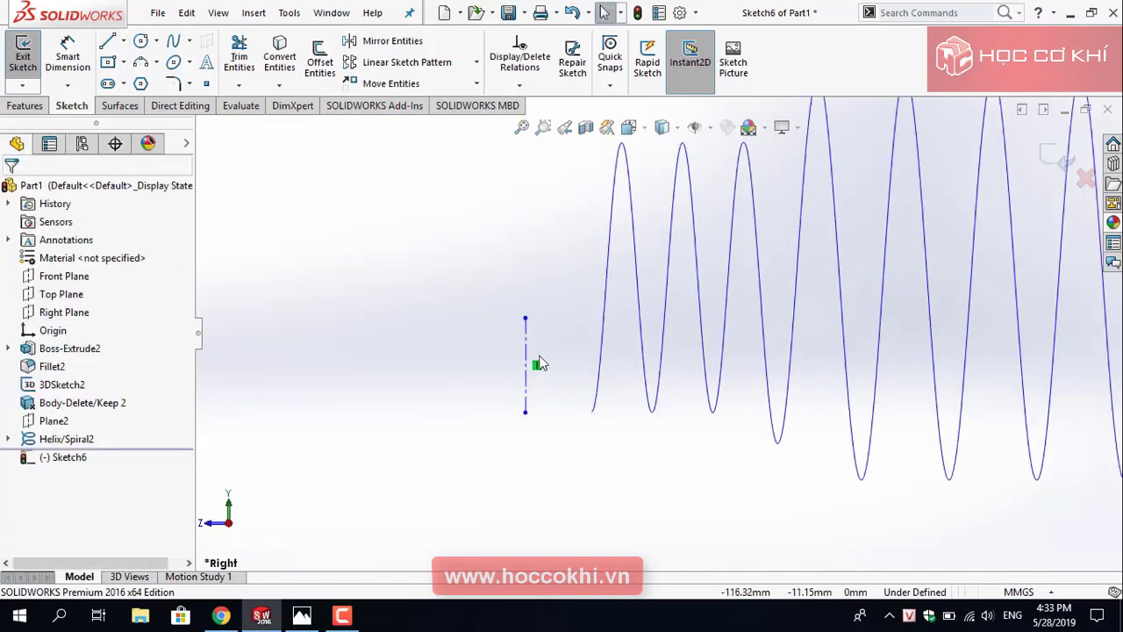
pyautogui.scroll(-1, 539, 378)
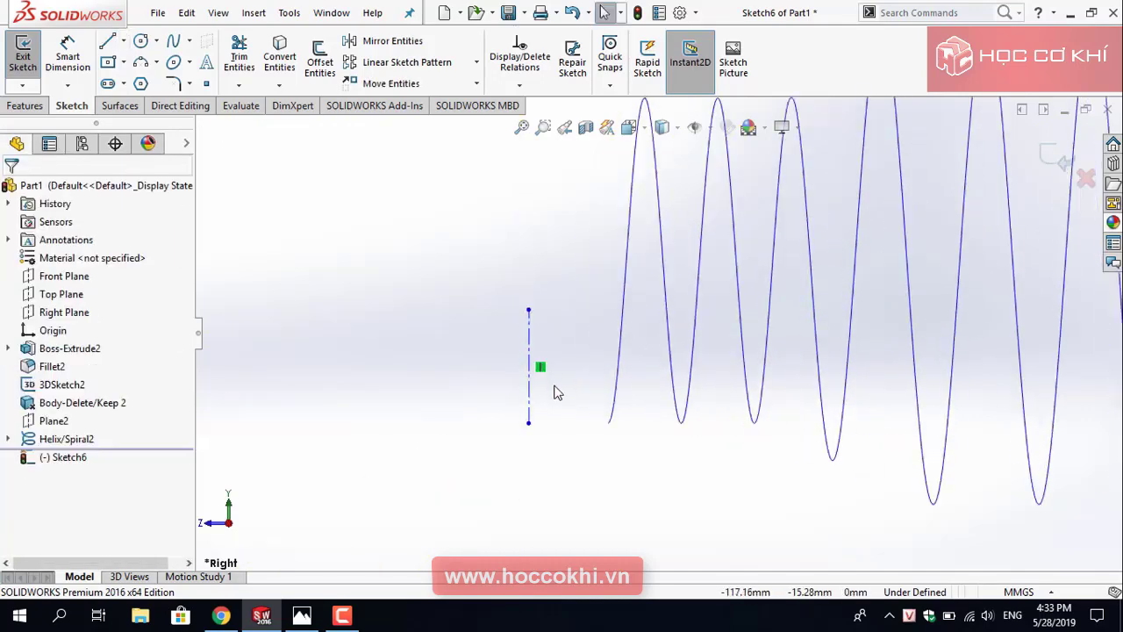
# Draw a slanted line with a tangent arc ending at the centerline's top.
pyautogui.click(107, 40)
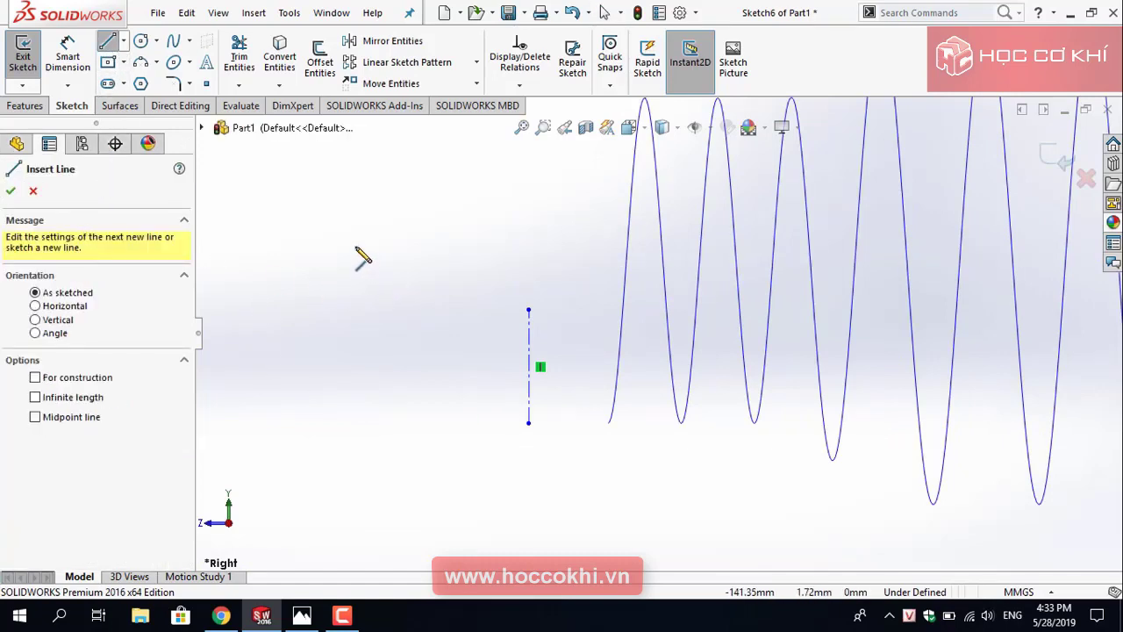
pyautogui.press('Escape')
pyautogui.moveTo(452, 351); pyautogui.dragTo(412, 348, button='right')
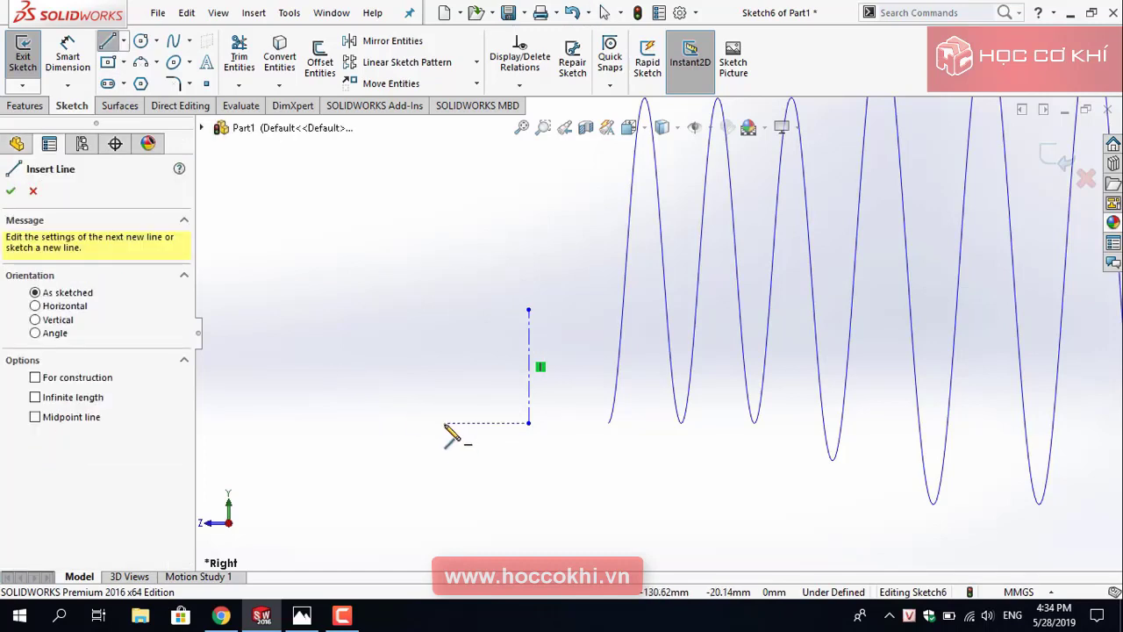
pyautogui.click(441, 424)
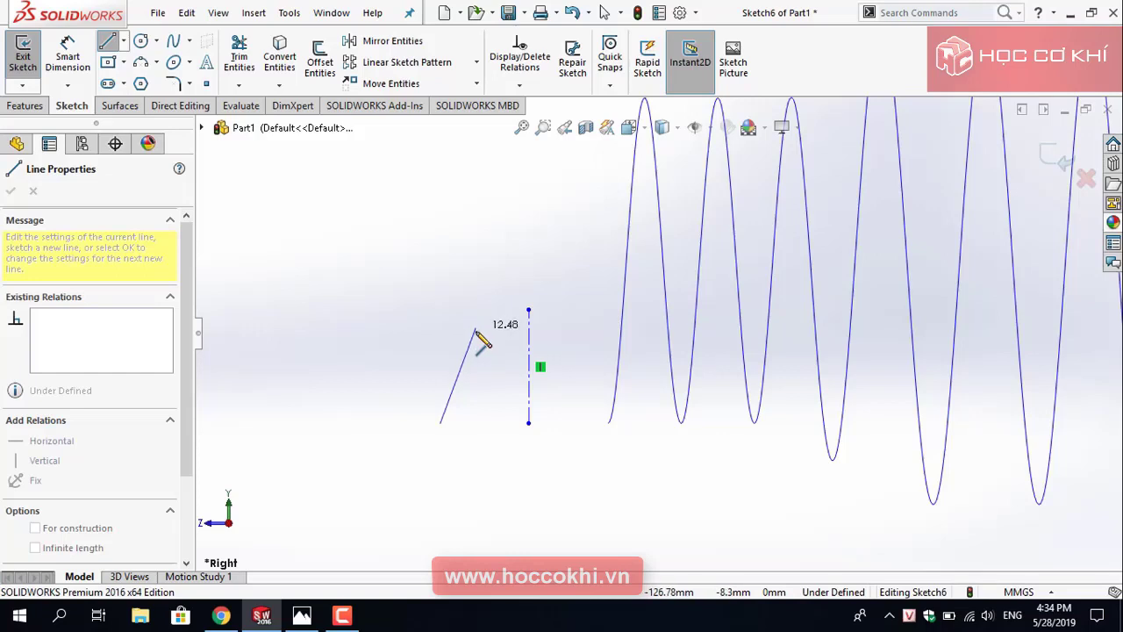
pyautogui.click(474, 339)
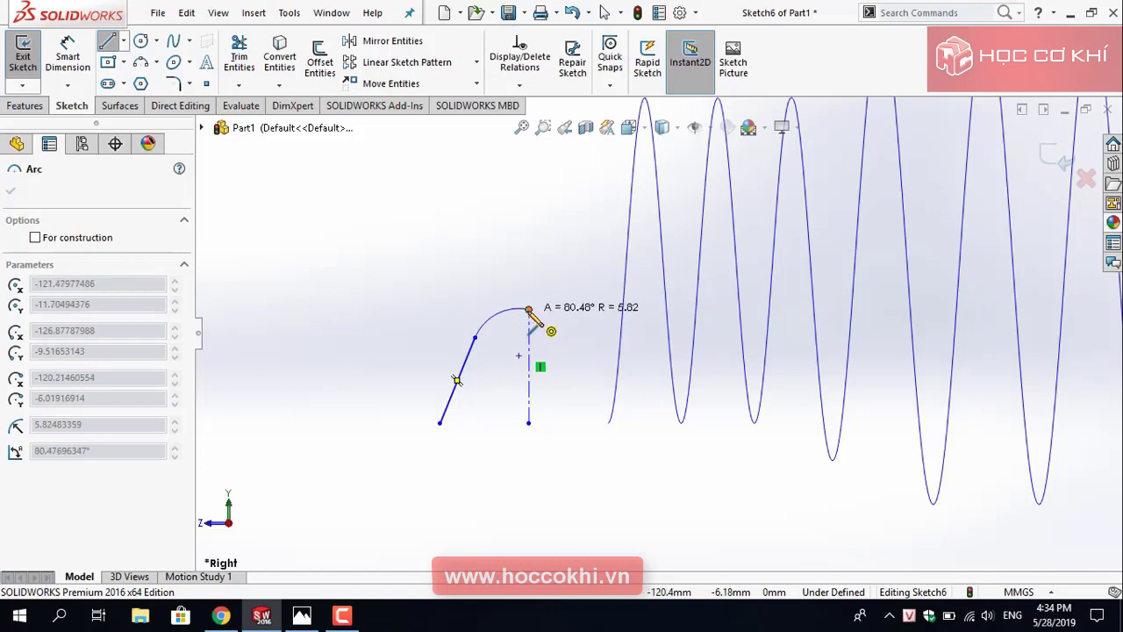
pyautogui.doubleClick(529, 309)
pyautogui.press('Escape')
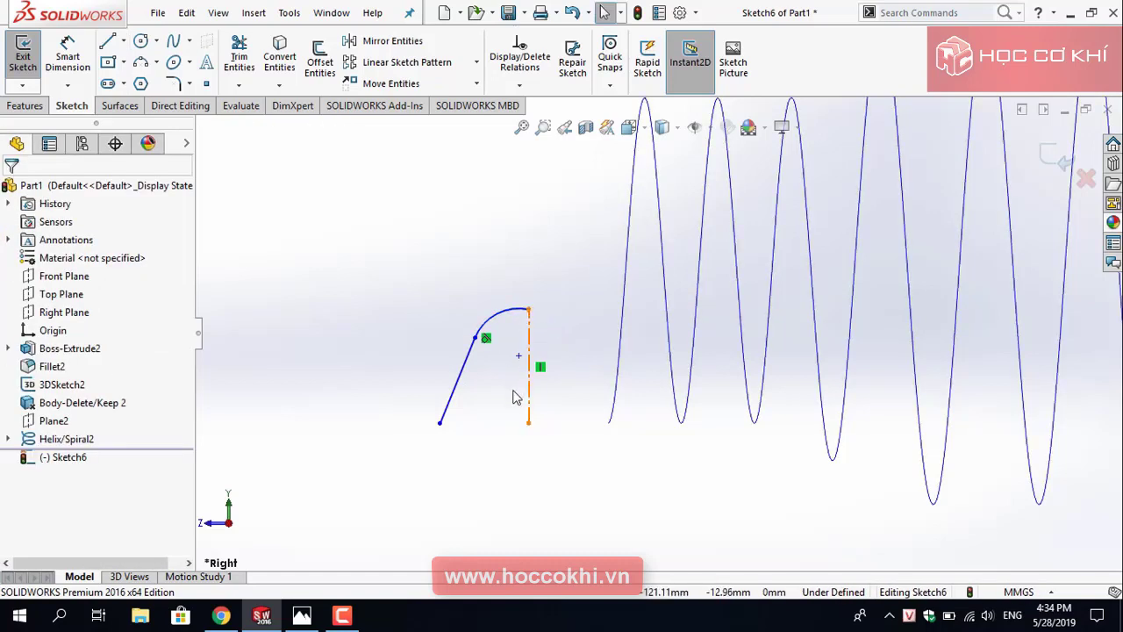
# Mirror the slanted line and arc about the vertical centerline.
pyautogui.click(386, 41)
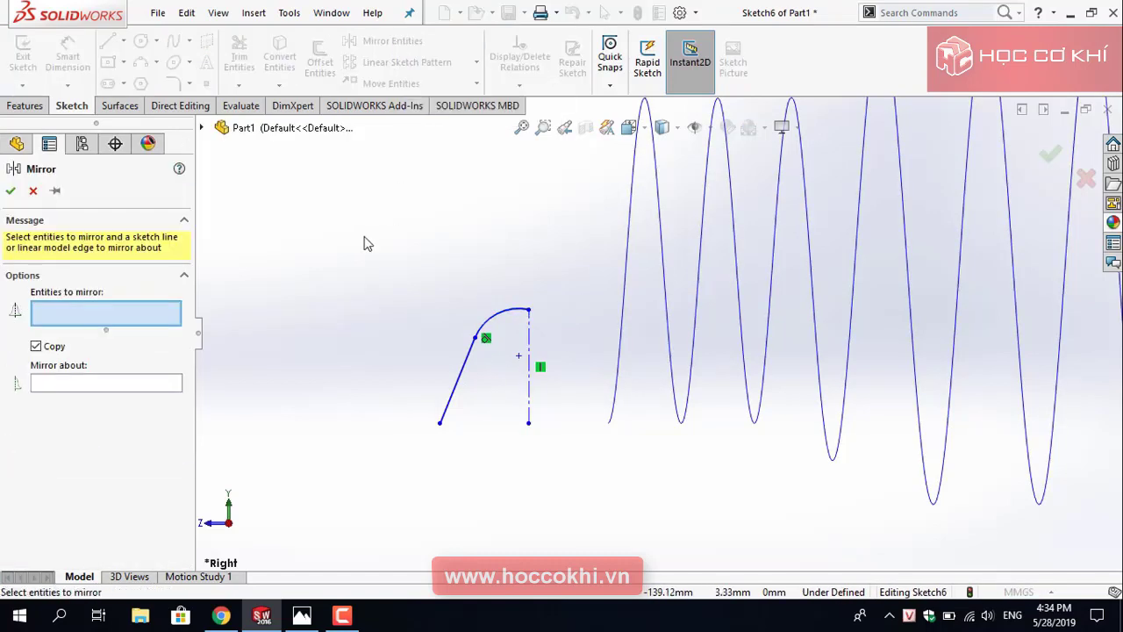
pyautogui.click(465, 361)
pyautogui.click(498, 315)
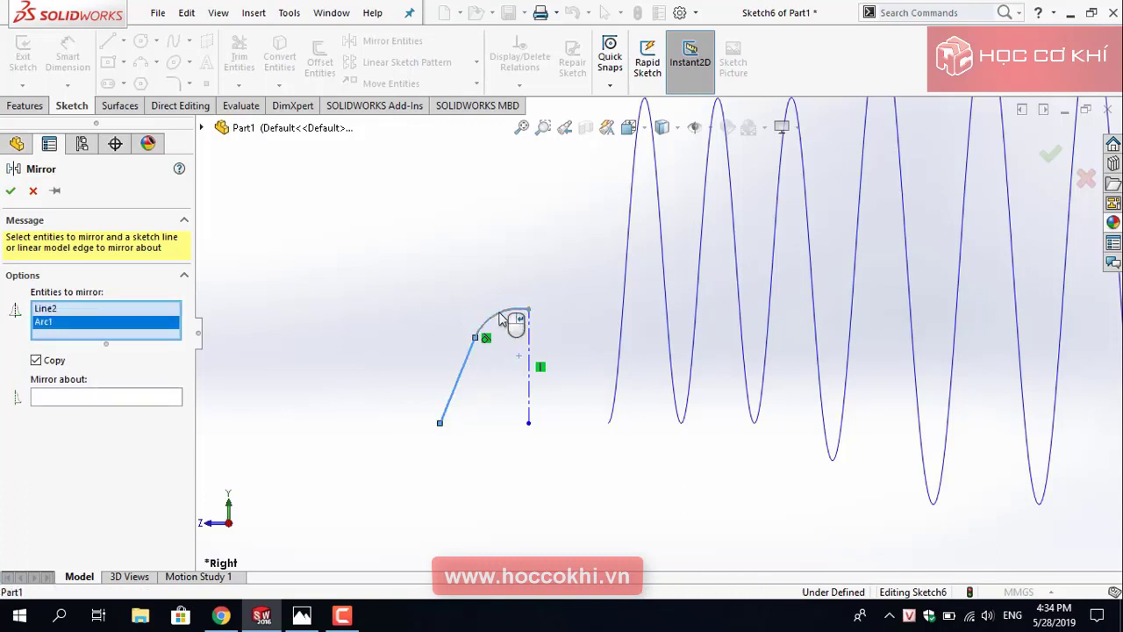
pyautogui.click(130, 400)
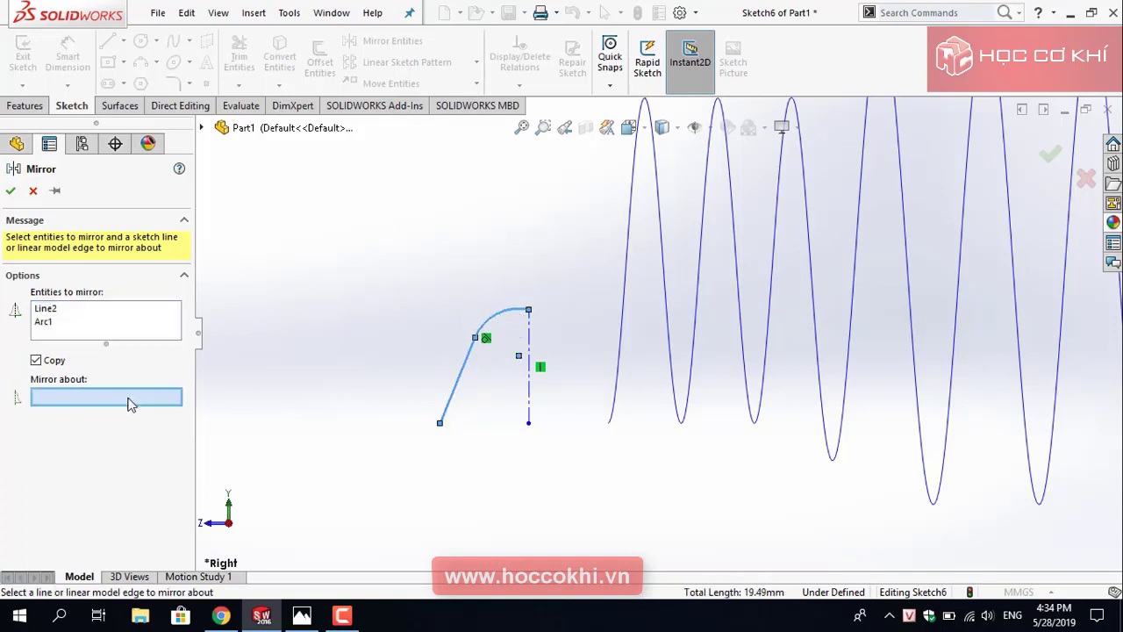
pyautogui.click(529, 417)
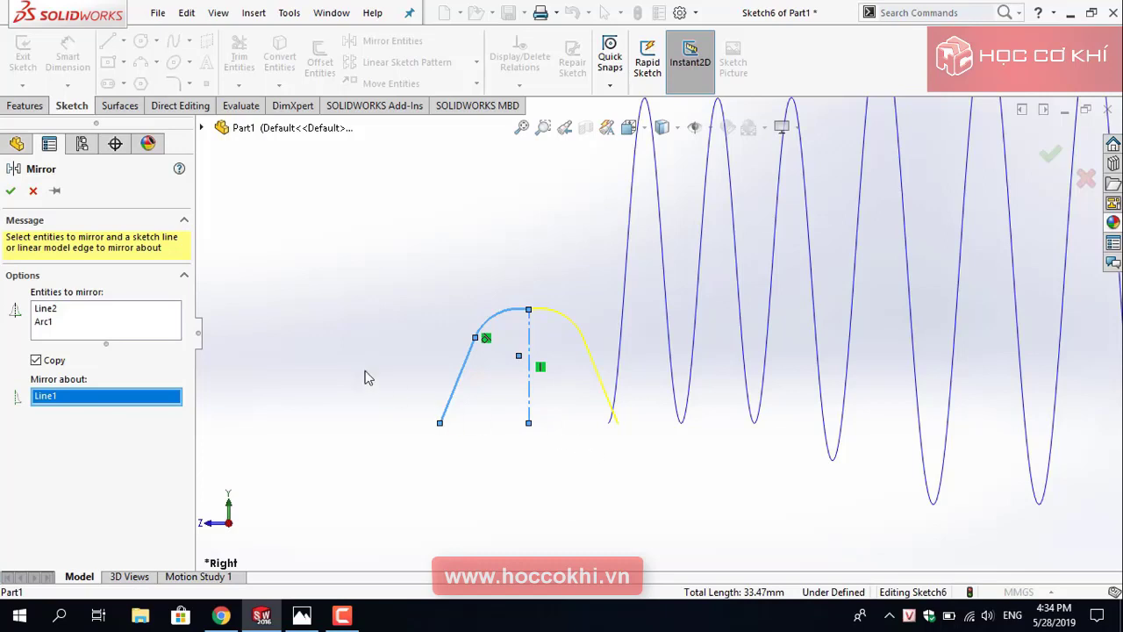
pyautogui.click(9, 198)
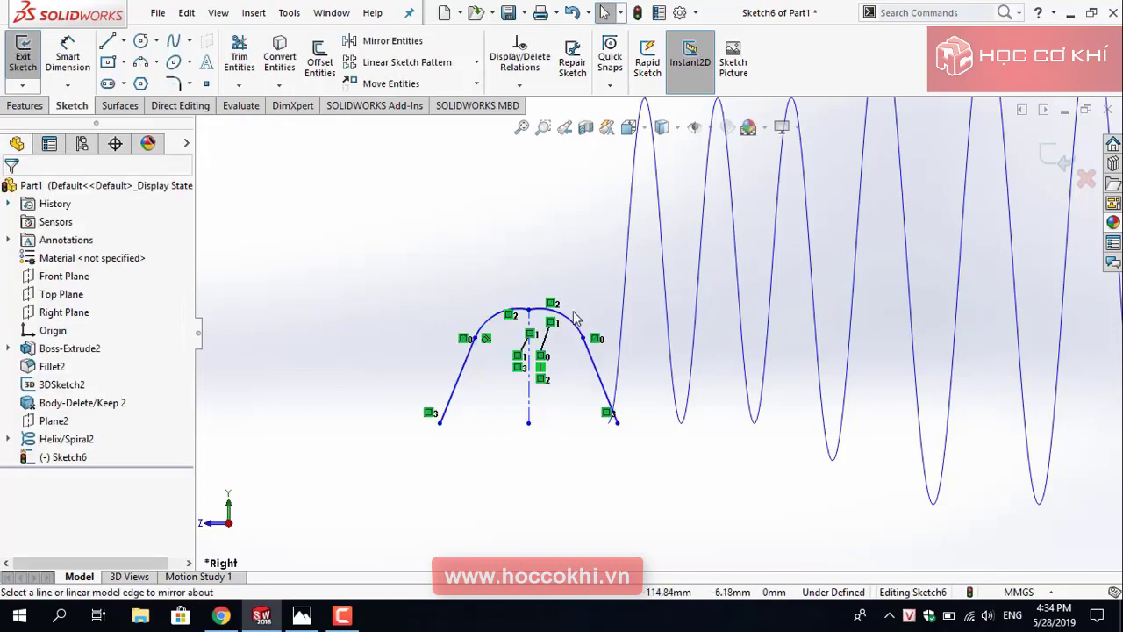
# Make the two top arcs share one circle.
pyautogui.scroll(-3, 571, 321)
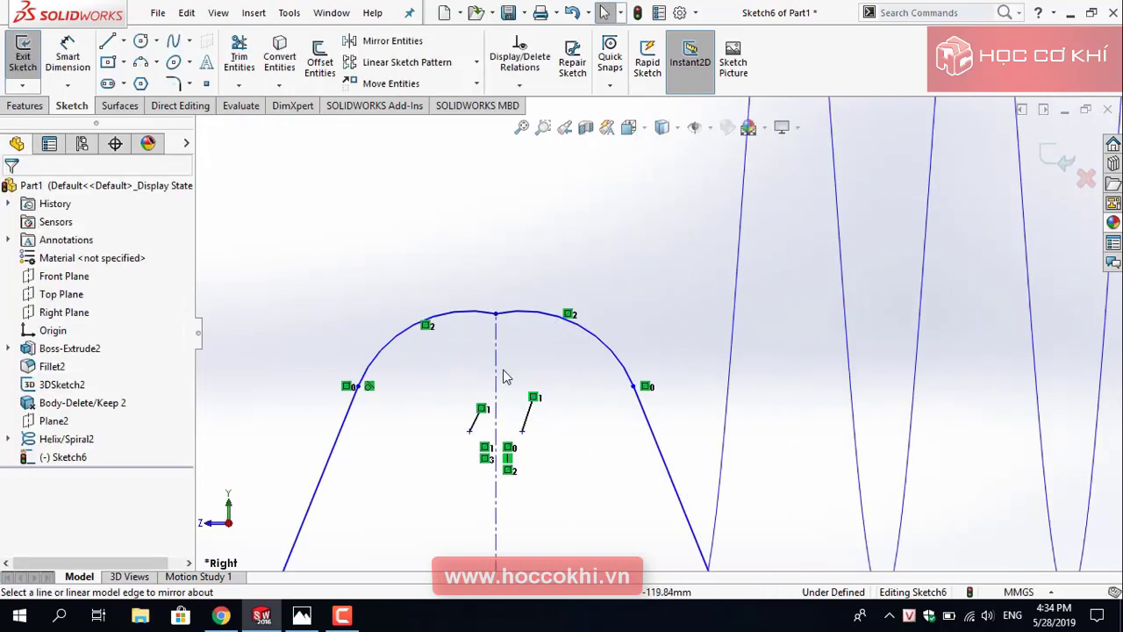
pyautogui.click(478, 316)
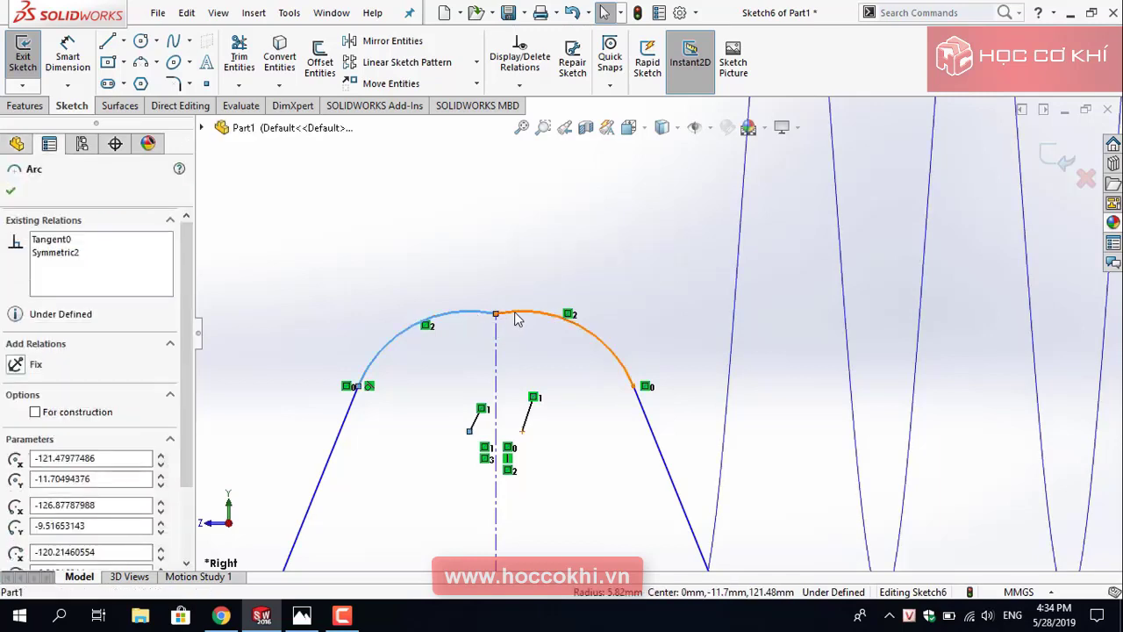
pyautogui.keyDown('ctrl'); pyautogui.click(517, 318); pyautogui.keyUp('ctrl')
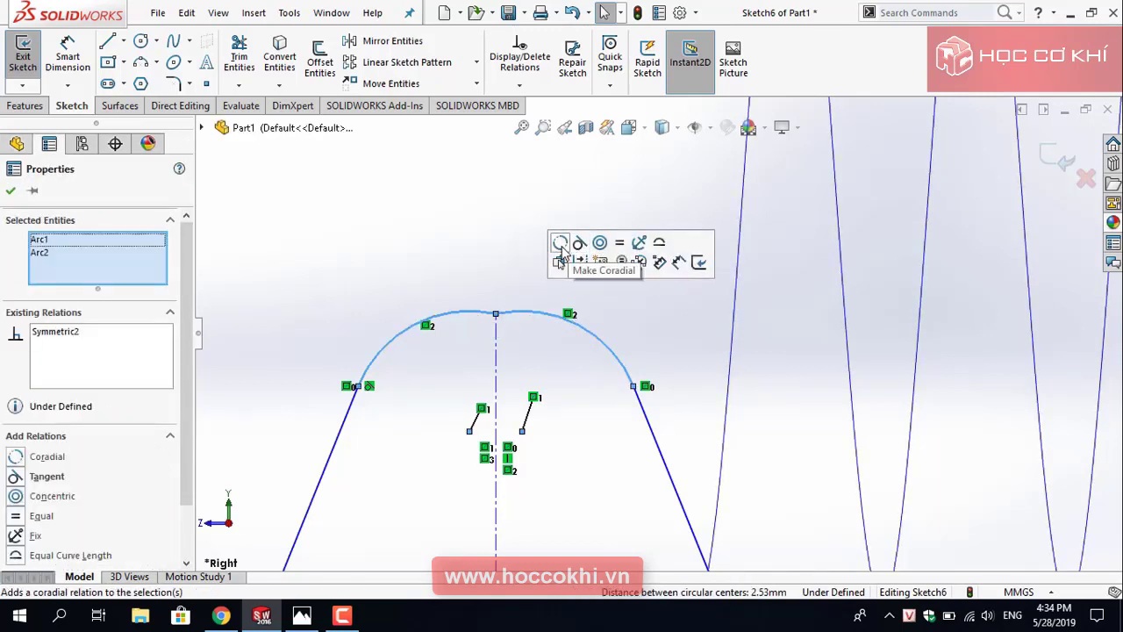
pyautogui.click(559, 250)
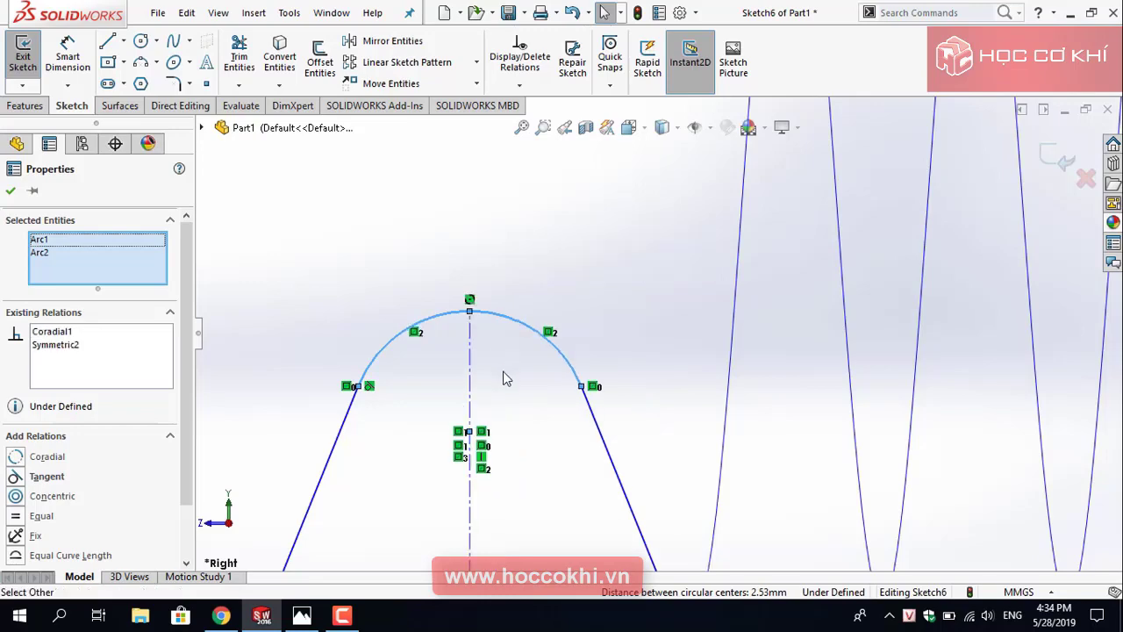
pyautogui.scroll(3, 631, 333)
pyautogui.press('Escape')
# Zoom in on the arch sketch and activate Smart Dimension with a mouse gesture.
pyautogui.scroll(-4, 604, 349)
pyautogui.scroll(2, 640, 395)
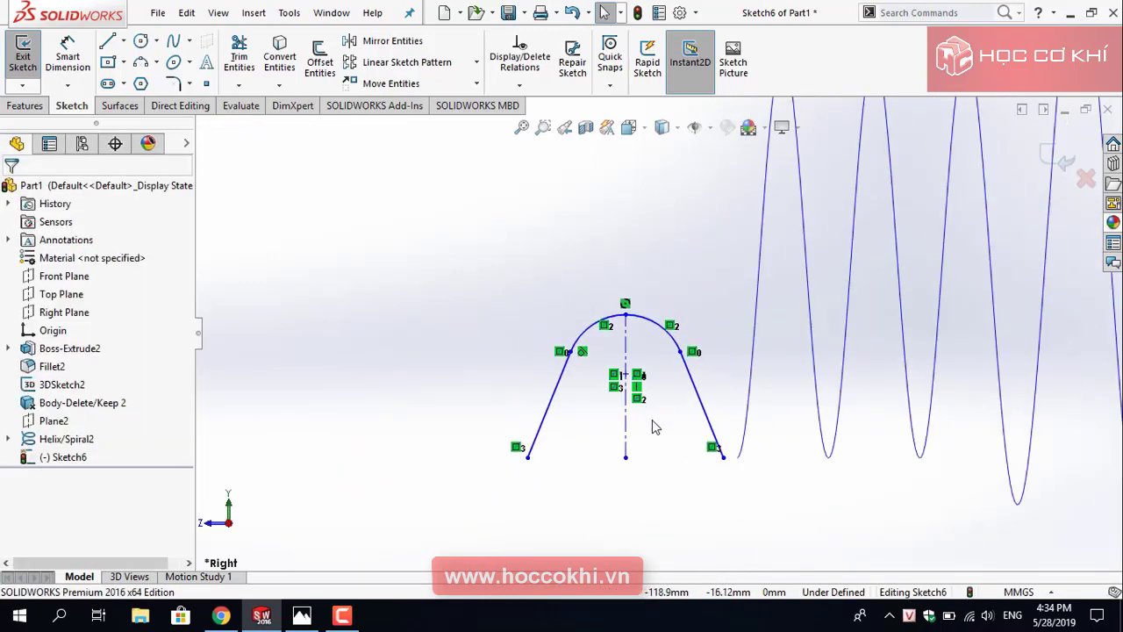
pyautogui.scroll(-3, 651, 419)
pyautogui.scroll(2, 653, 425)
pyautogui.scroll(1, 655, 429)
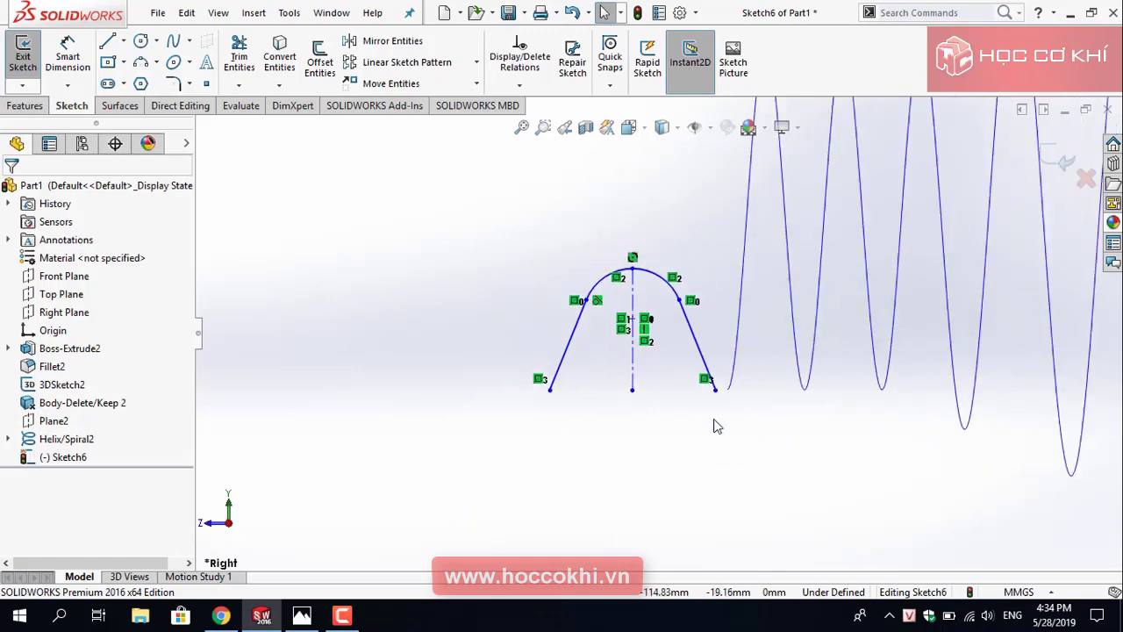
pyautogui.scroll(1, 656, 429)
pyautogui.scroll(2, 703, 431)
pyautogui.scroll(-2, 707, 309)
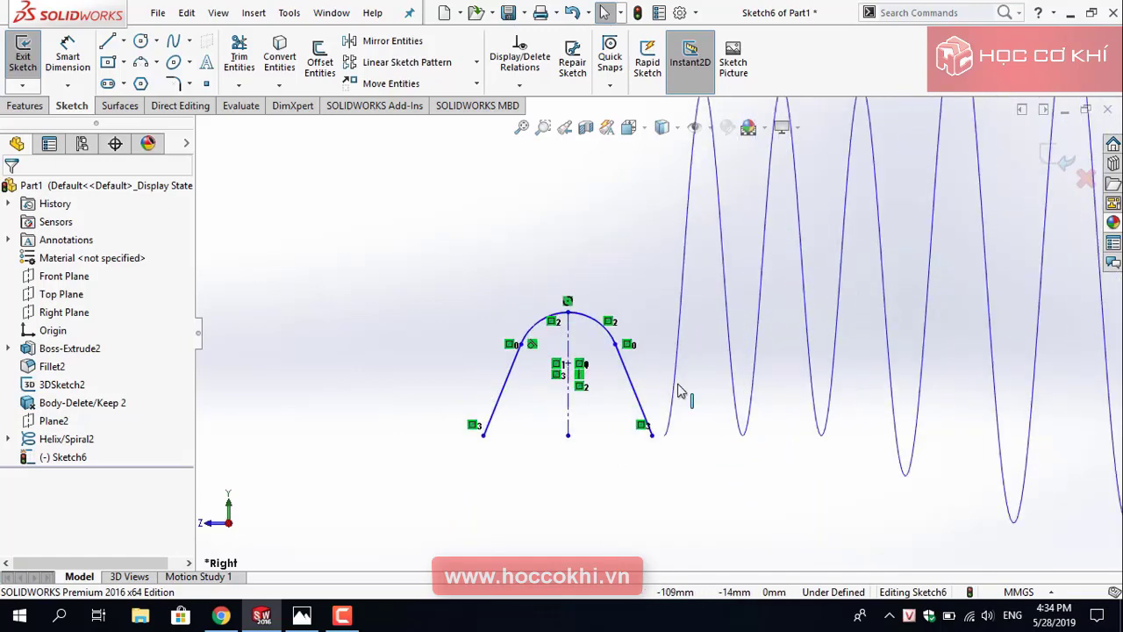
pyautogui.scroll(3, 680, 327)
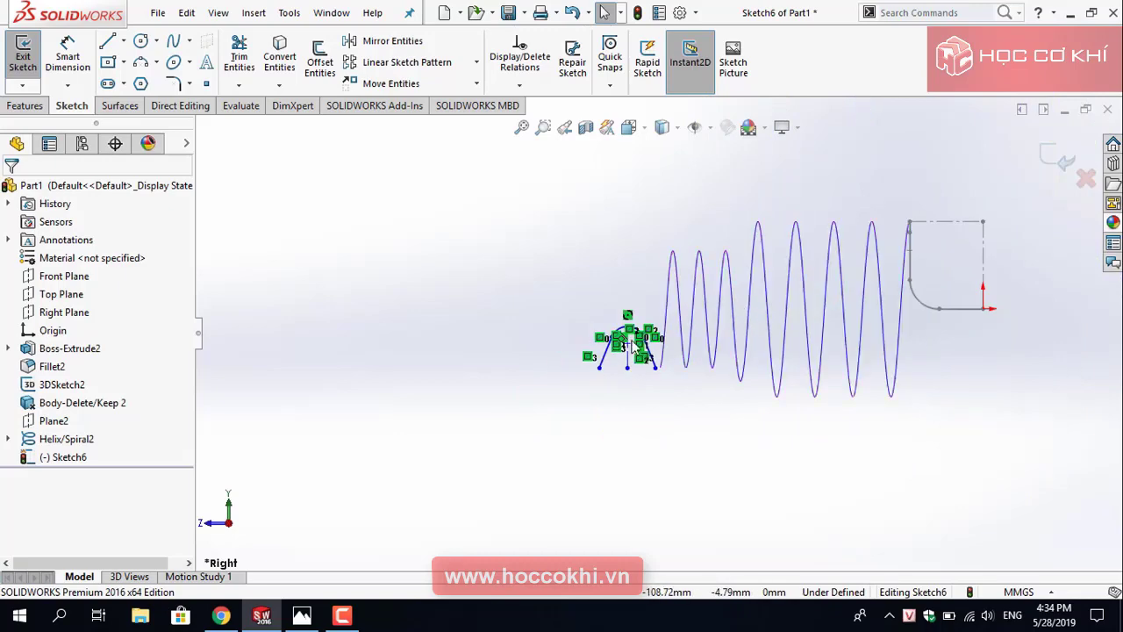
pyautogui.scroll(-1, 654, 342)
pyautogui.scroll(-1, 667, 335)
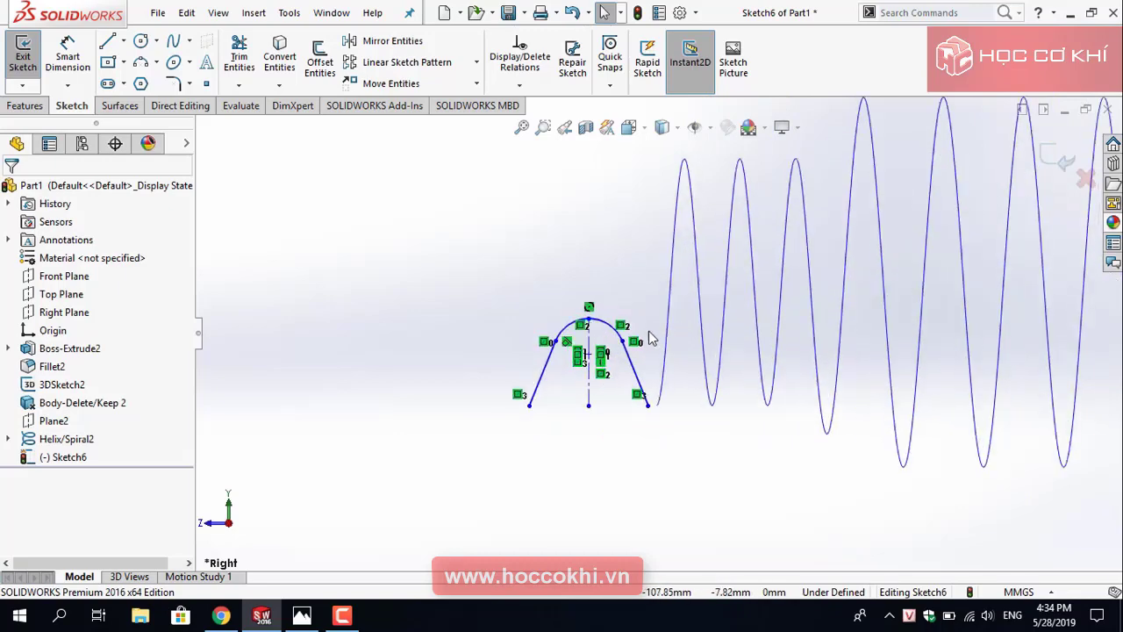
pyautogui.scroll(-1, 632, 324)
pyautogui.scroll(-2, 619, 318)
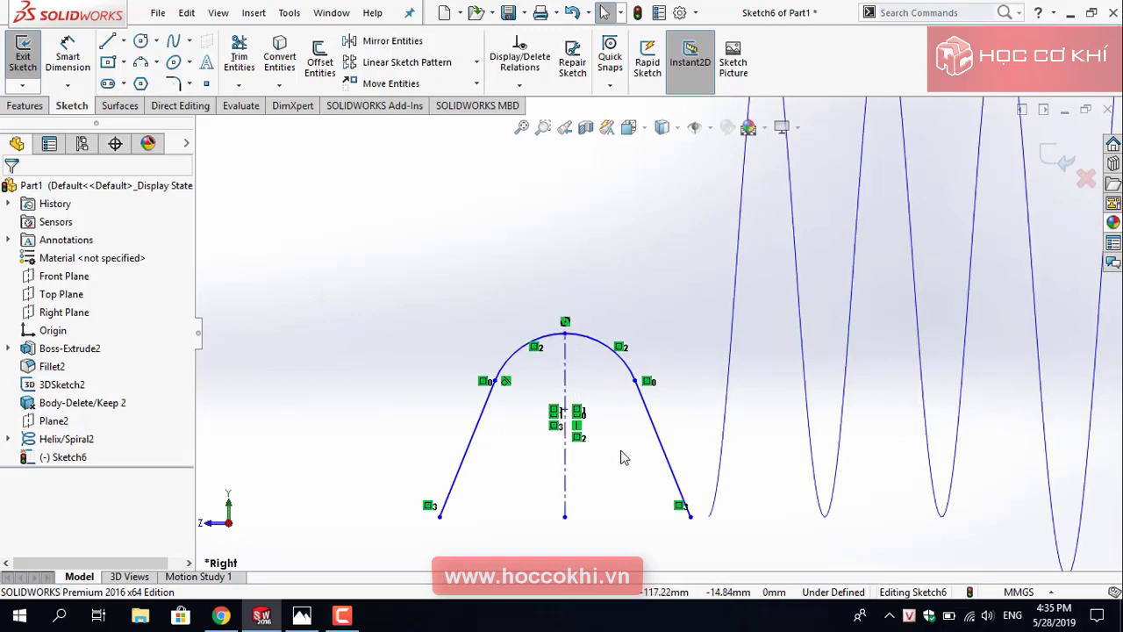
pyautogui.moveTo(627, 450)
pyautogui.mouseDown(button='right')
pyautogui.moveTo(642, 451)
pyautogui.moveTo(634, 418)
pyautogui.mouseUp(button='right')
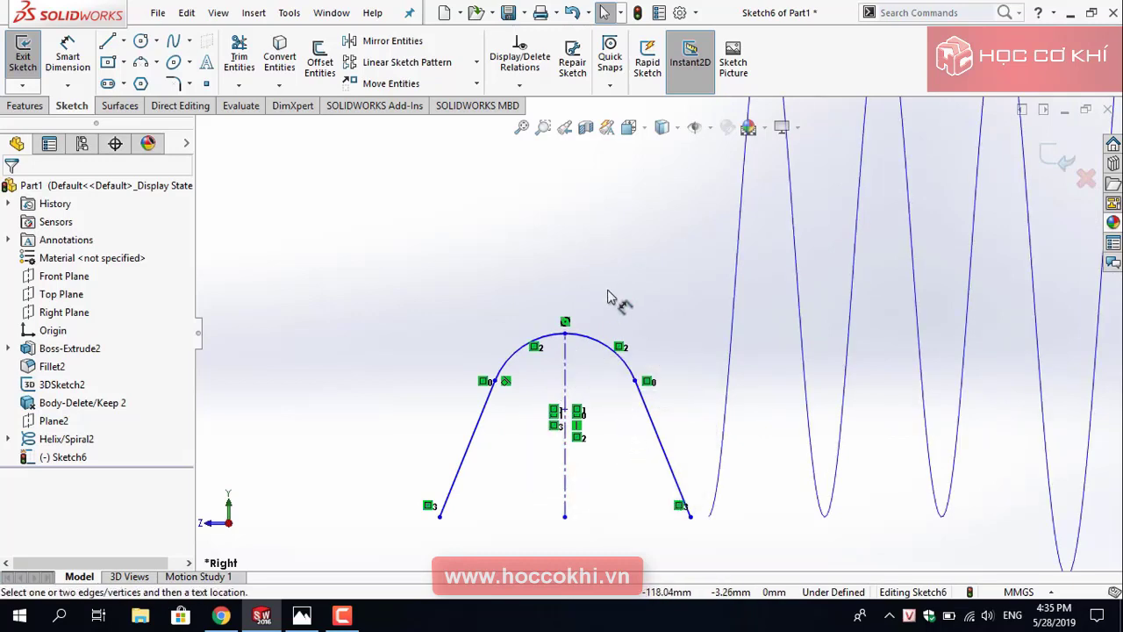
# Dimension the centerline to 20 mm and the right line at 20° to it.
pyautogui.click(568, 377)
pyautogui.click(606, 386)
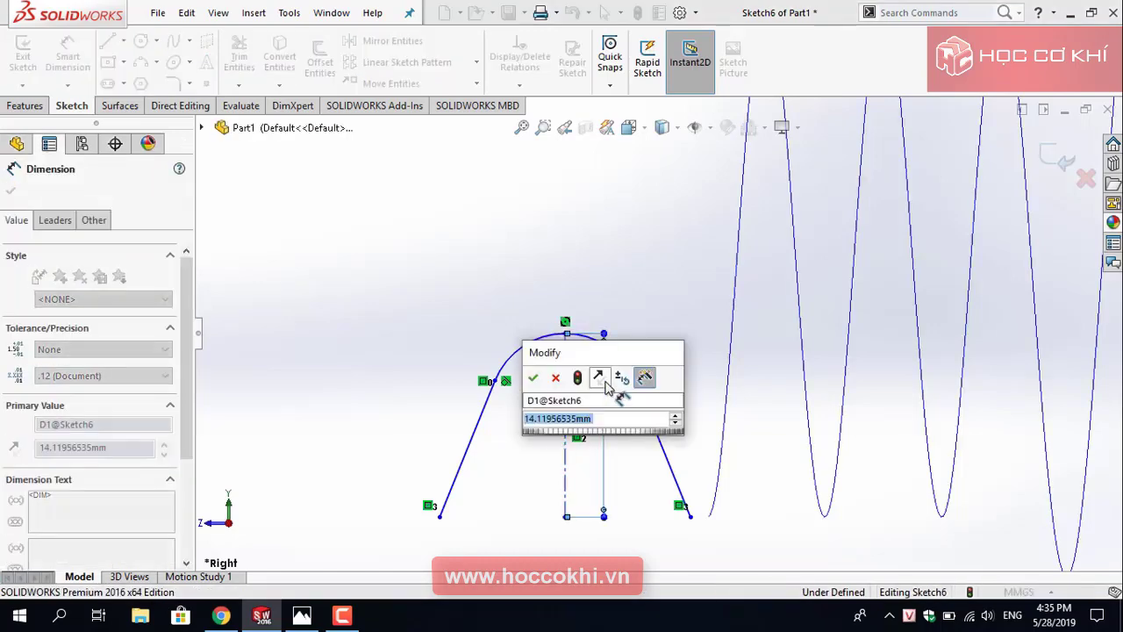
pyautogui.write('20')
pyautogui.press('Return')
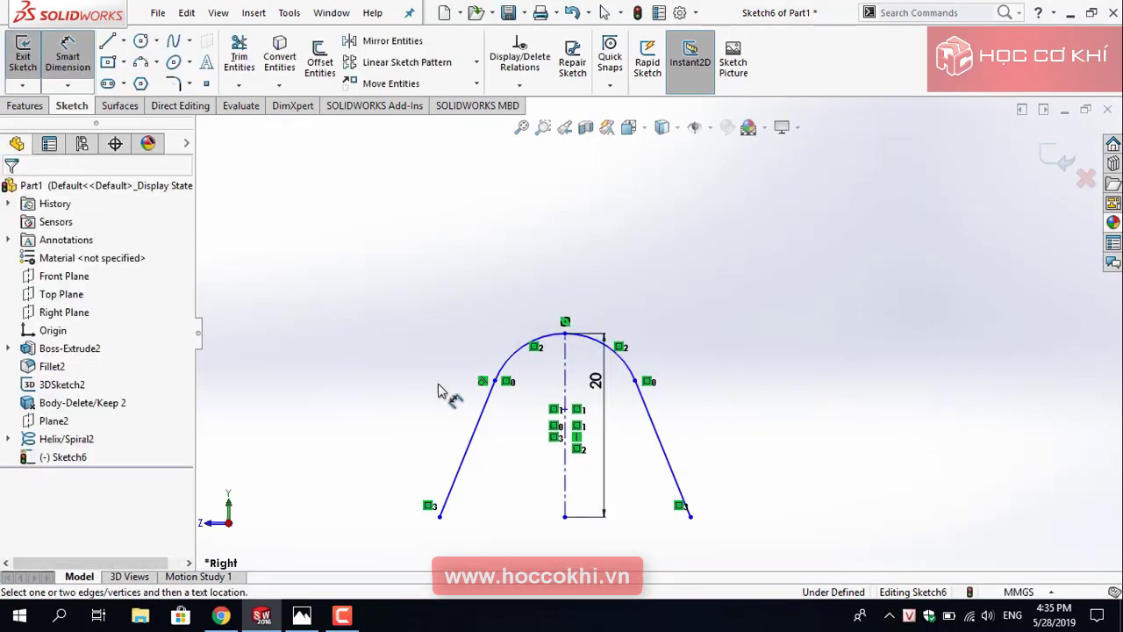
pyautogui.scroll(5, 666, 369)
pyautogui.scroll(-3, 693, 350)
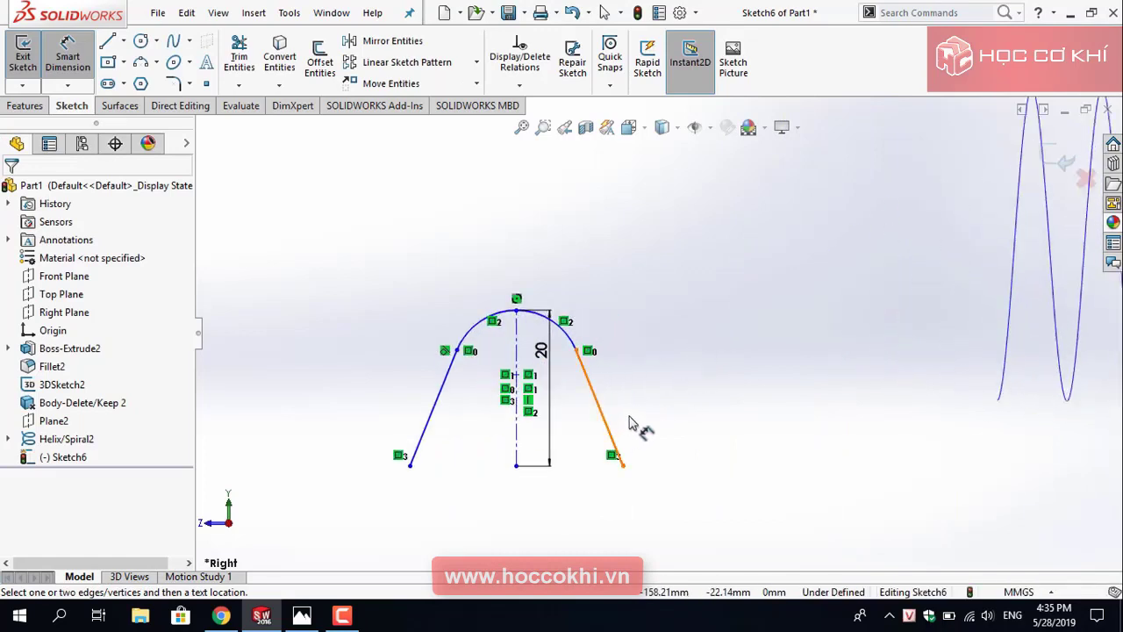
pyautogui.click(518, 443)
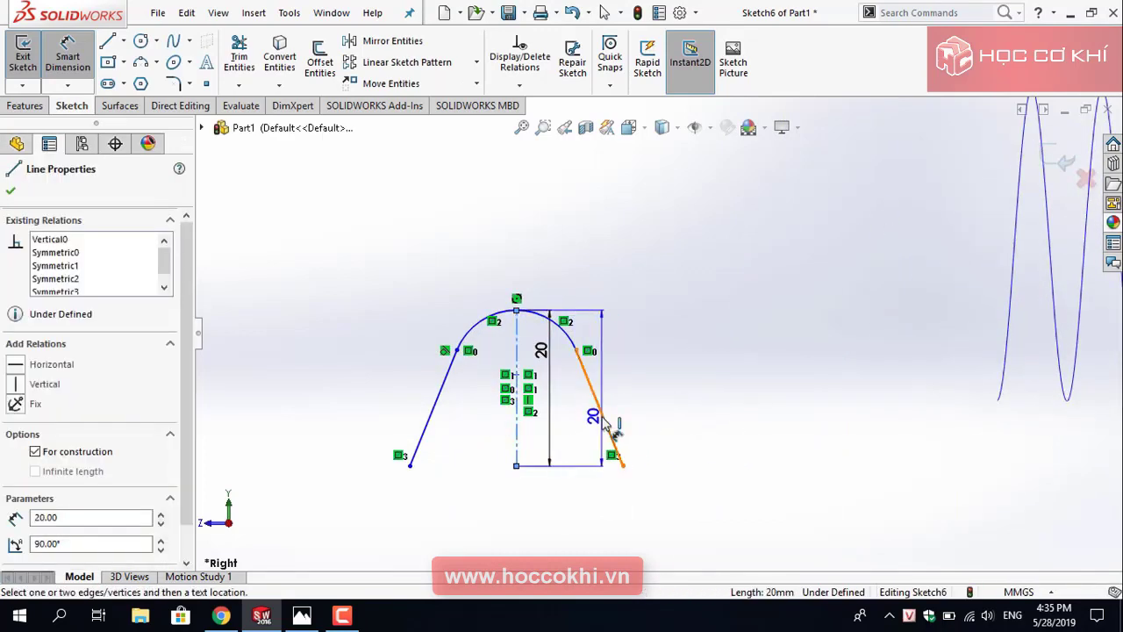
pyautogui.click(605, 421)
pyautogui.click(576, 443)
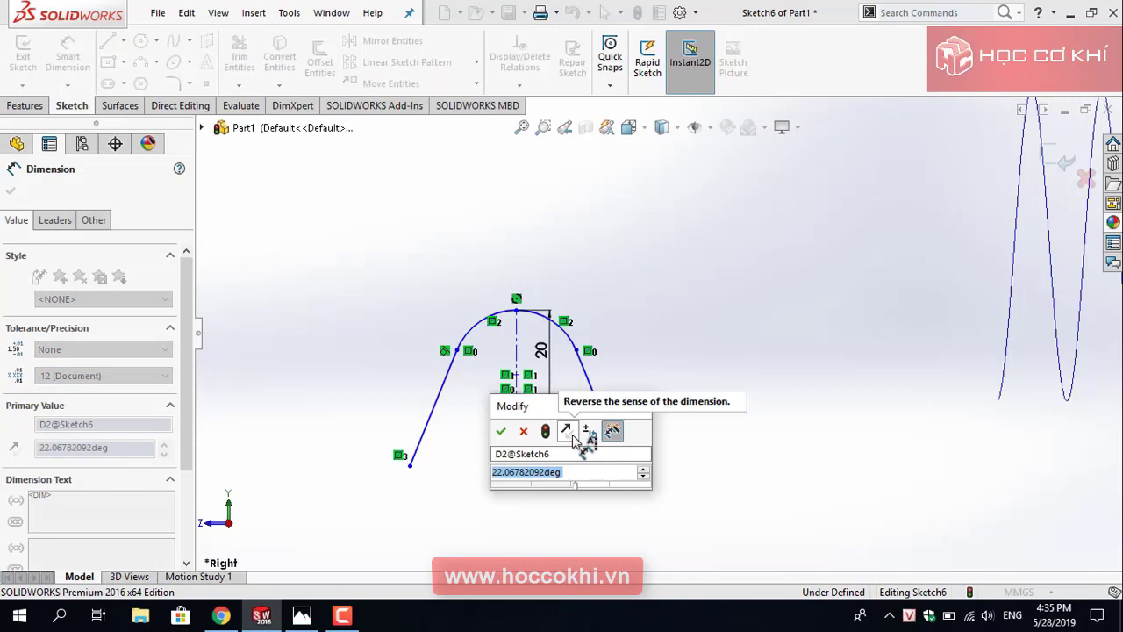
pyautogui.write('20')
pyautogui.press('Return')
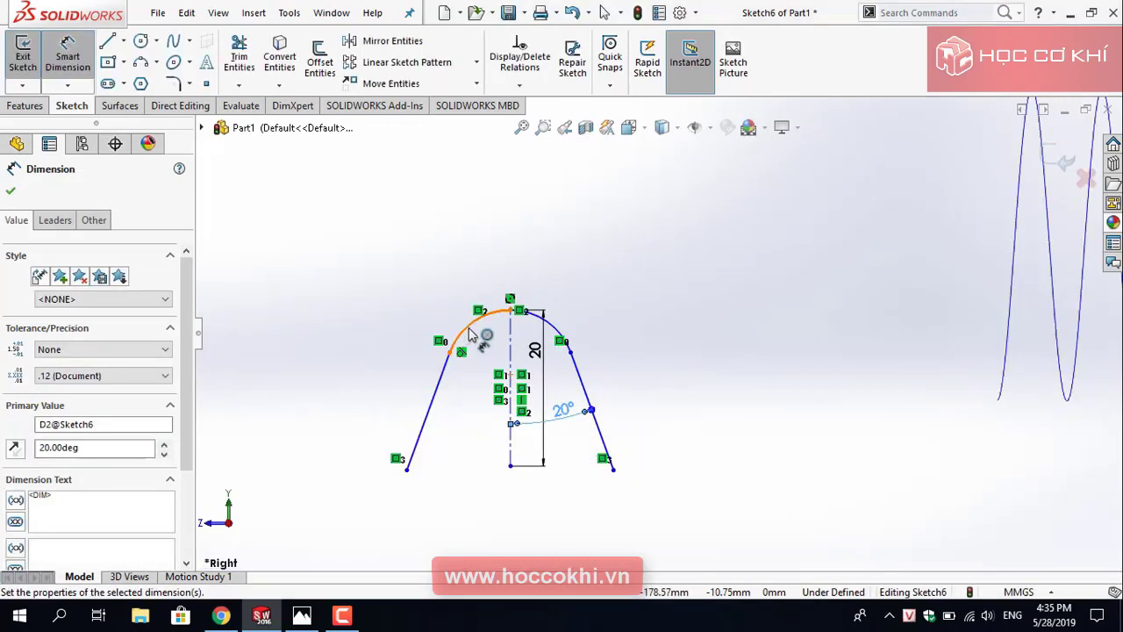
# Dimension the top arc radius to R10 and finish dimensioning.
pyautogui.click(463, 329)
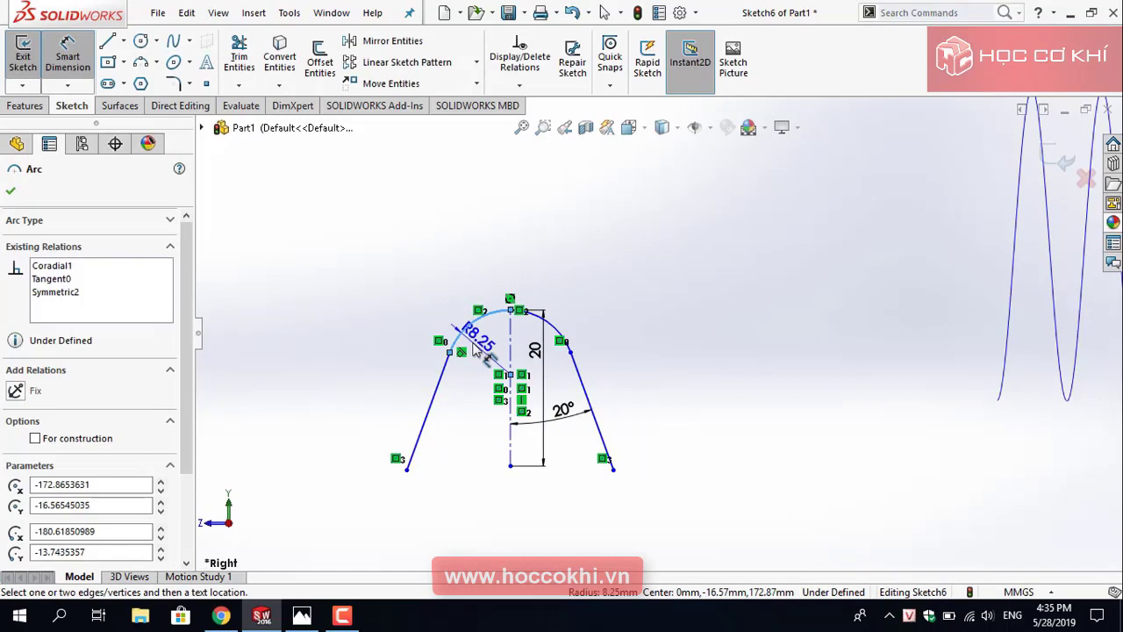
pyautogui.click(427, 296)
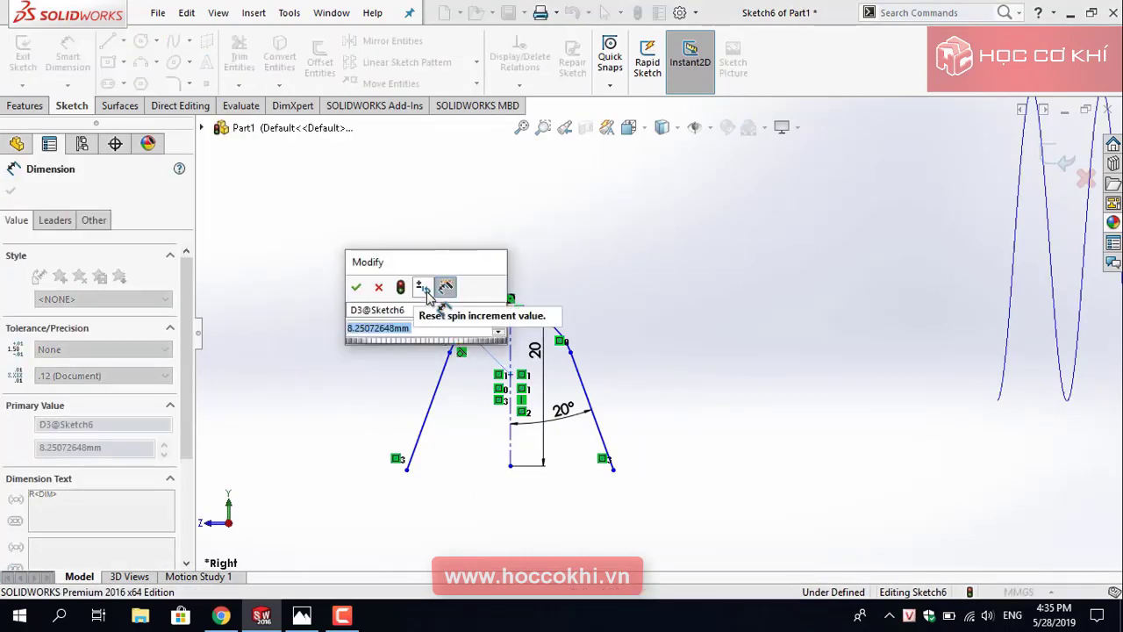
pyautogui.write('10')
pyautogui.press('Return')
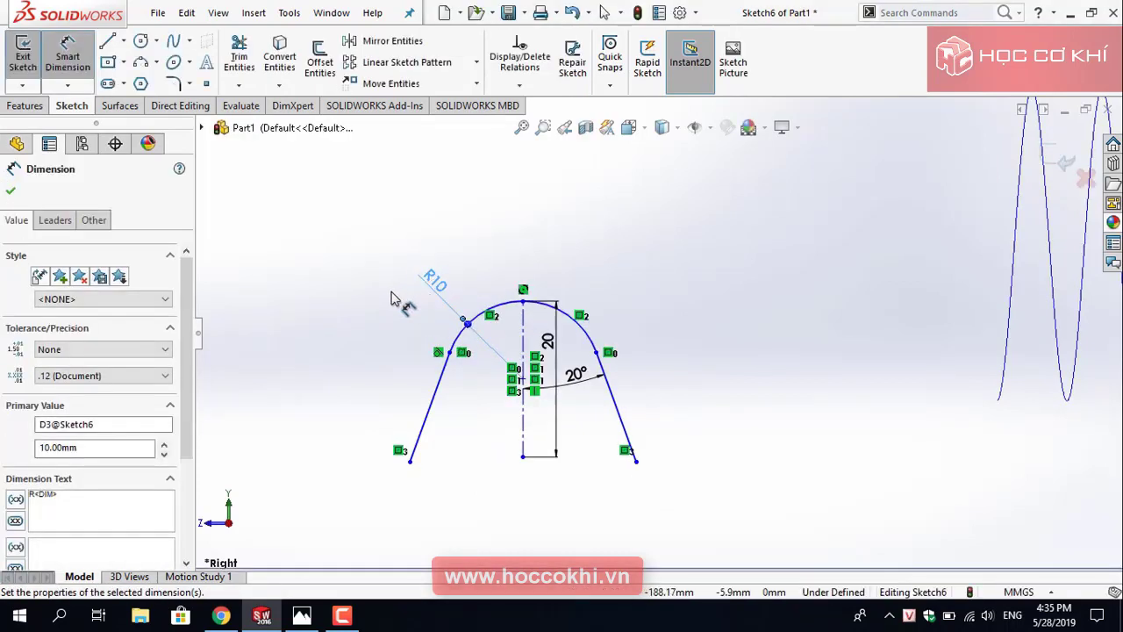
pyautogui.press('Escape')
pyautogui.scroll(3, 657, 326)
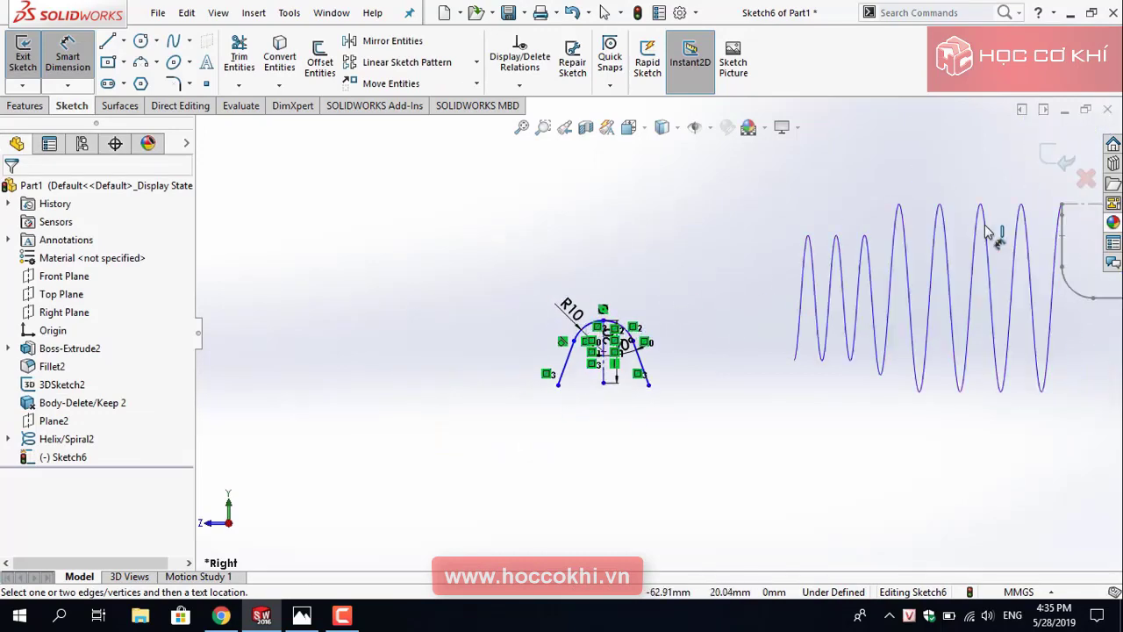
pyautogui.scroll(-3, 646, 360)
pyautogui.moveTo(764, 308)
pyautogui.mouseDown(button='middle')
pyautogui.moveTo(775, 373)
pyautogui.moveTo(778, 306)
pyautogui.mouseUp(button='middle')
pyautogui.scroll(2, 775, 373)
pyautogui.scroll(-3, 725, 376)
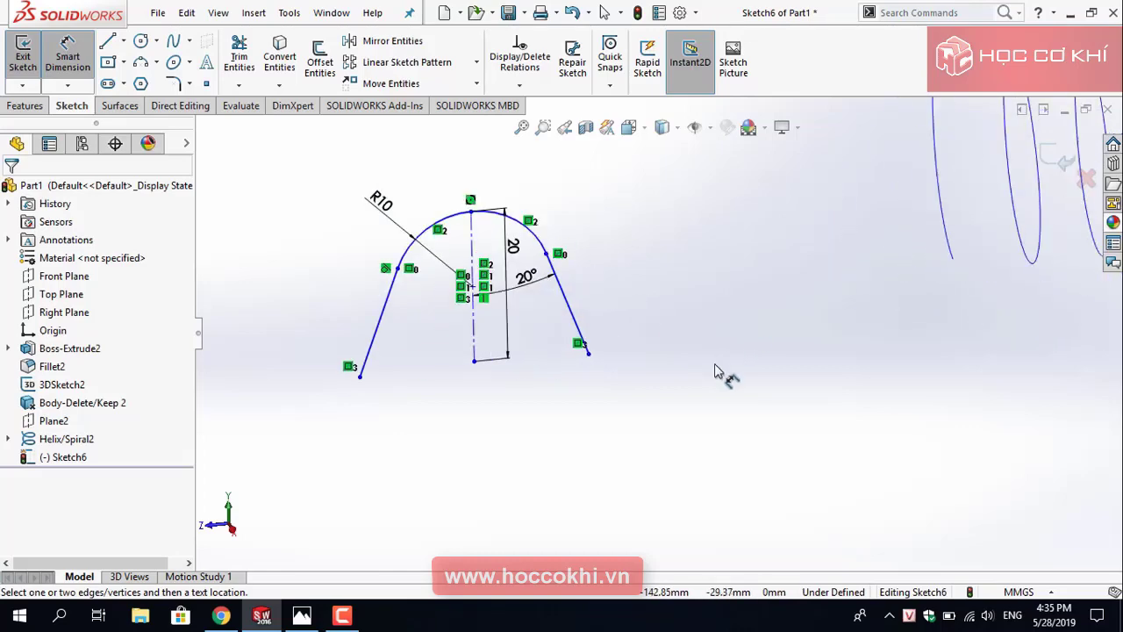
pyautogui.scroll(1, 662, 373)
pyautogui.scroll(2, 662, 373)
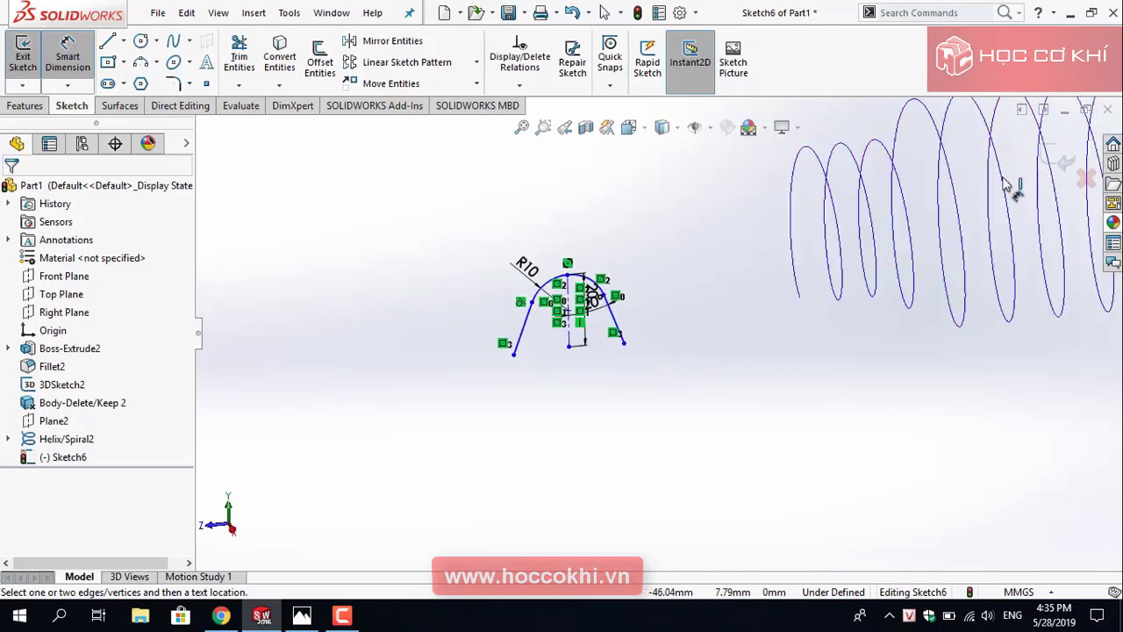
pyautogui.scroll(-3, 657, 360)
pyautogui.scroll(3, 661, 360)
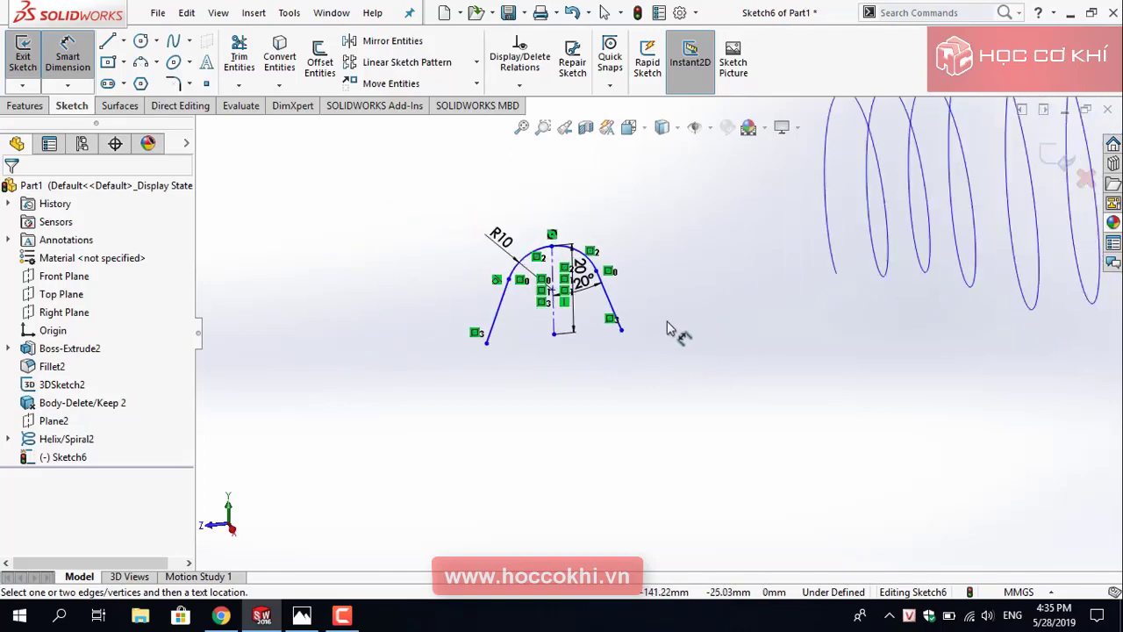
# Add a pierce relation between the right line's lower endpoint and the helix.
pyautogui.click(624, 334)
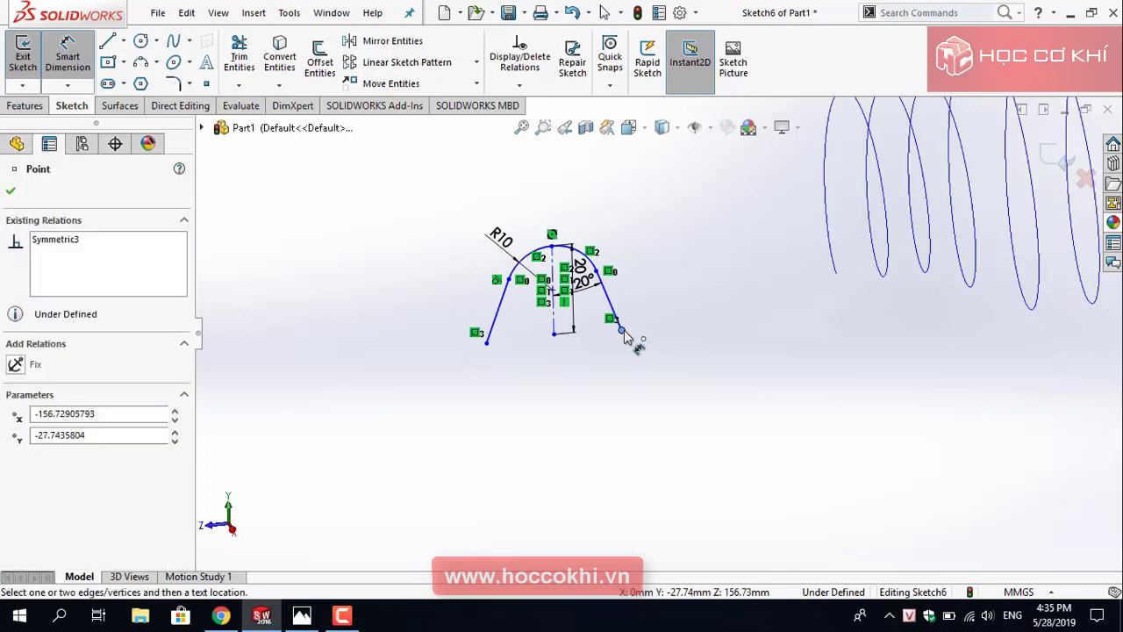
pyautogui.click(840, 274)
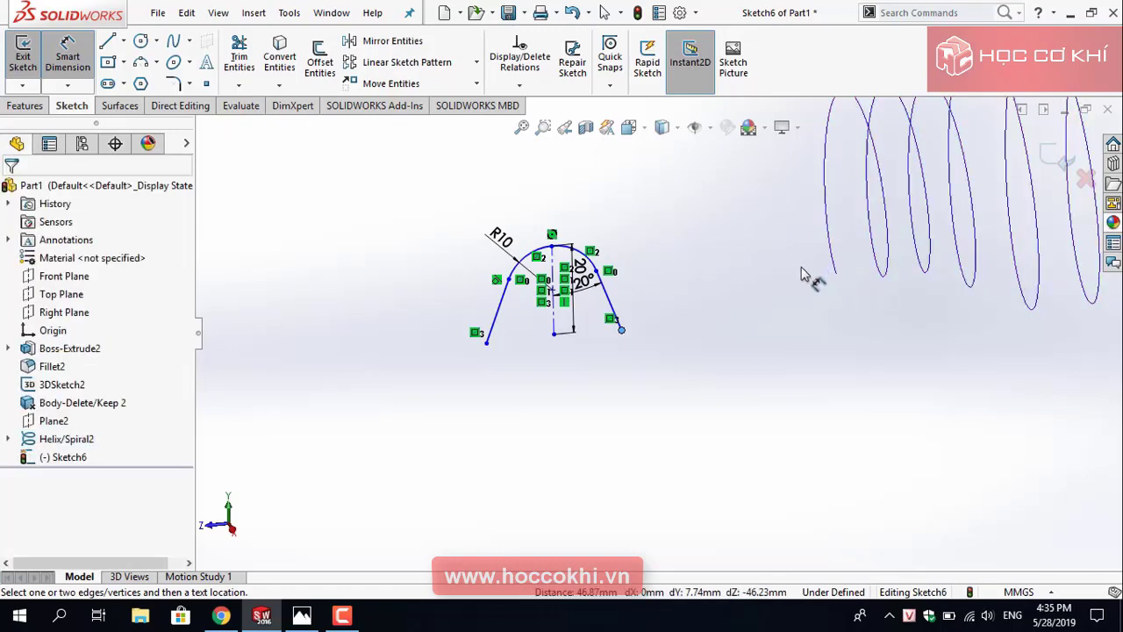
pyautogui.scroll(-2, 760, 298)
pyautogui.press('Escape')
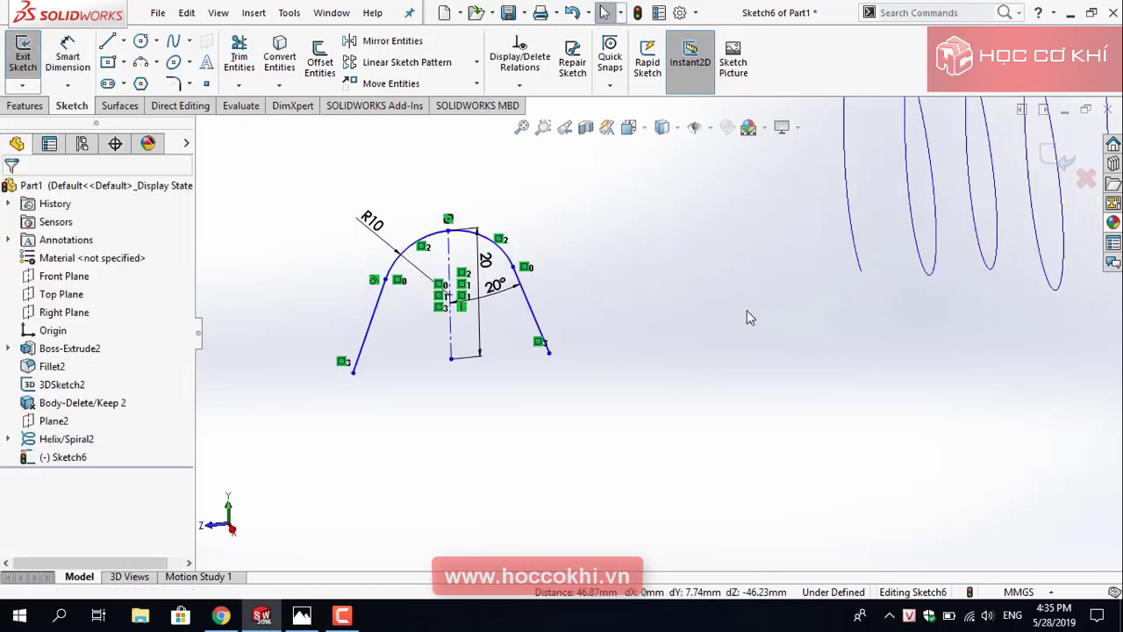
pyautogui.scroll(2, 693, 329)
pyautogui.scroll(-4, 529, 344)
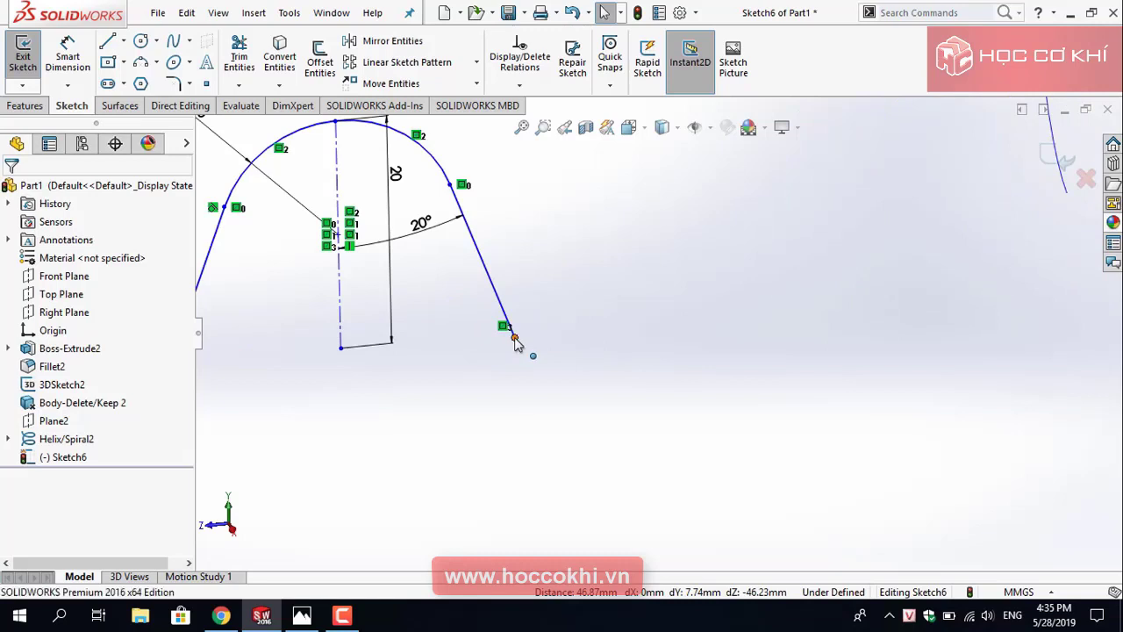
pyautogui.click(516, 343)
pyautogui.scroll(2, 684, 351)
pyautogui.scroll(-3, 815, 263)
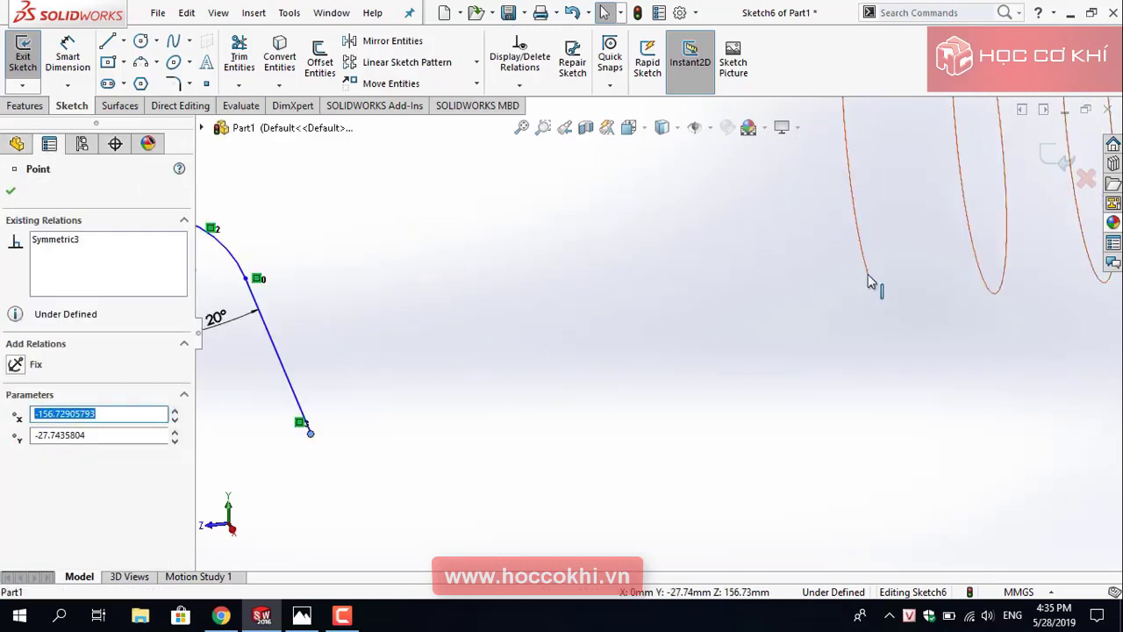
pyautogui.keyDown('ctrl'); pyautogui.click(871, 279); pyautogui.keyUp('ctrl')
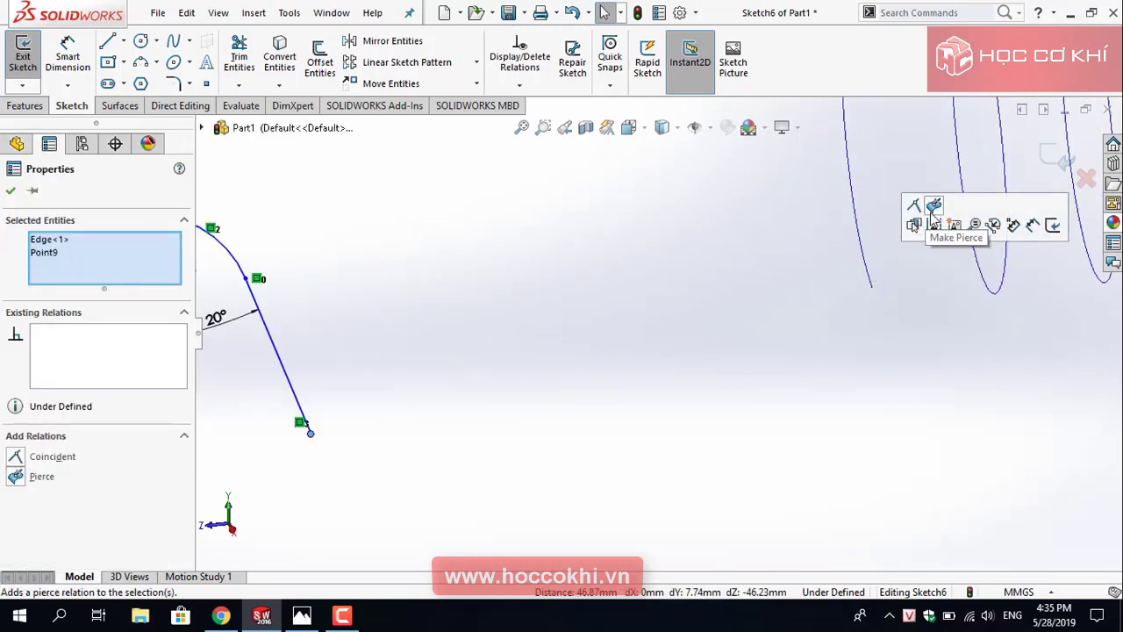
pyautogui.click(934, 208)
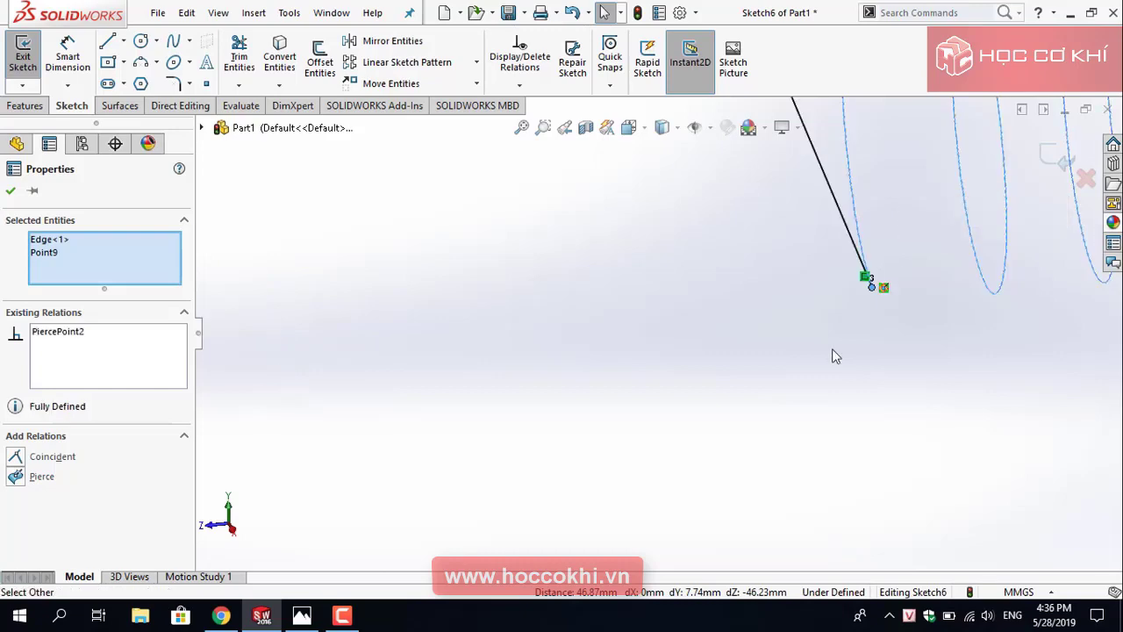
# Make the two lower line endpoints horizontal to each other, fully defining Sketch6.
pyautogui.scroll(3, 834, 349)
pyautogui.scroll(2, 838, 348)
pyautogui.scroll(-4, 602, 223)
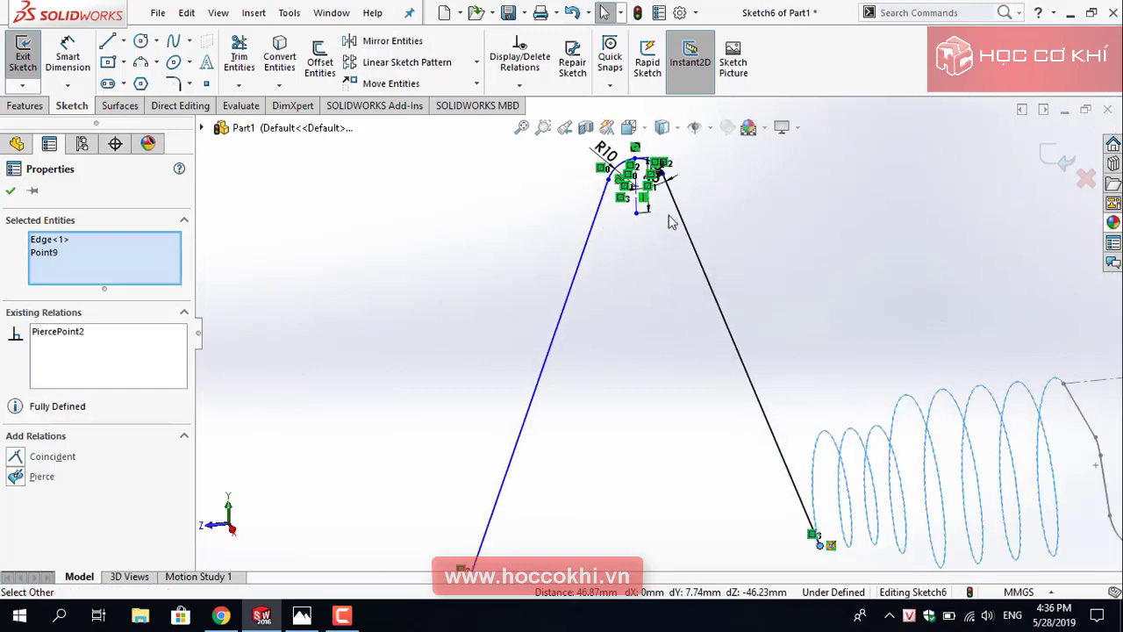
pyautogui.scroll(2, 728, 383)
pyautogui.scroll(2, 830, 384)
pyautogui.scroll(-3, 818, 390)
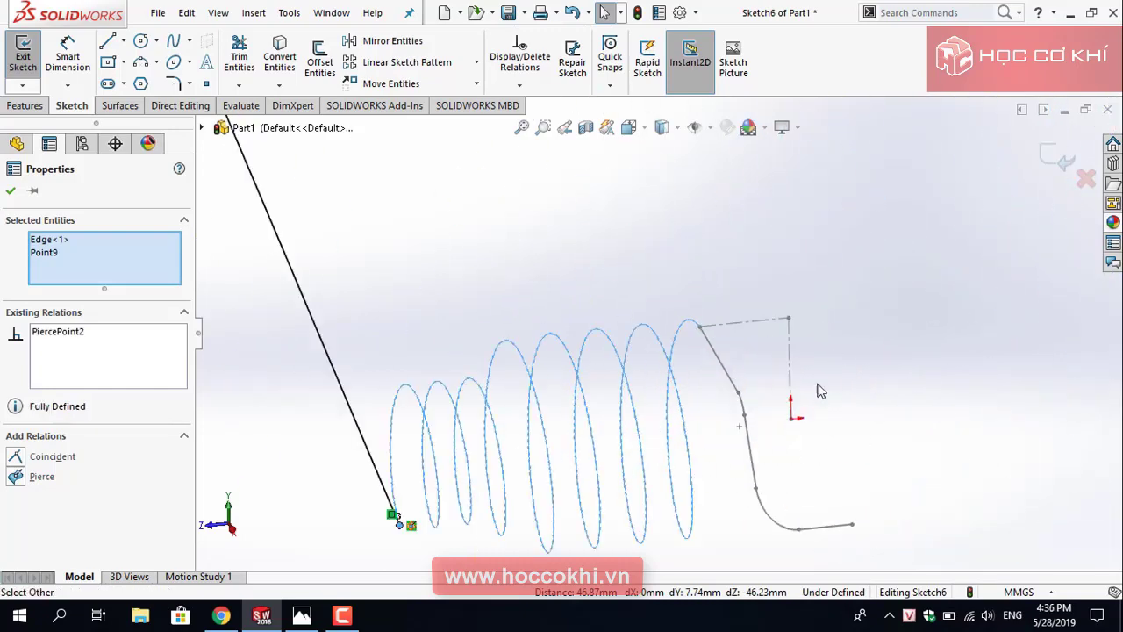
pyautogui.scroll(3, 347, 474)
pyautogui.scroll(-3, 482, 209)
pyautogui.scroll(-2, 608, 420)
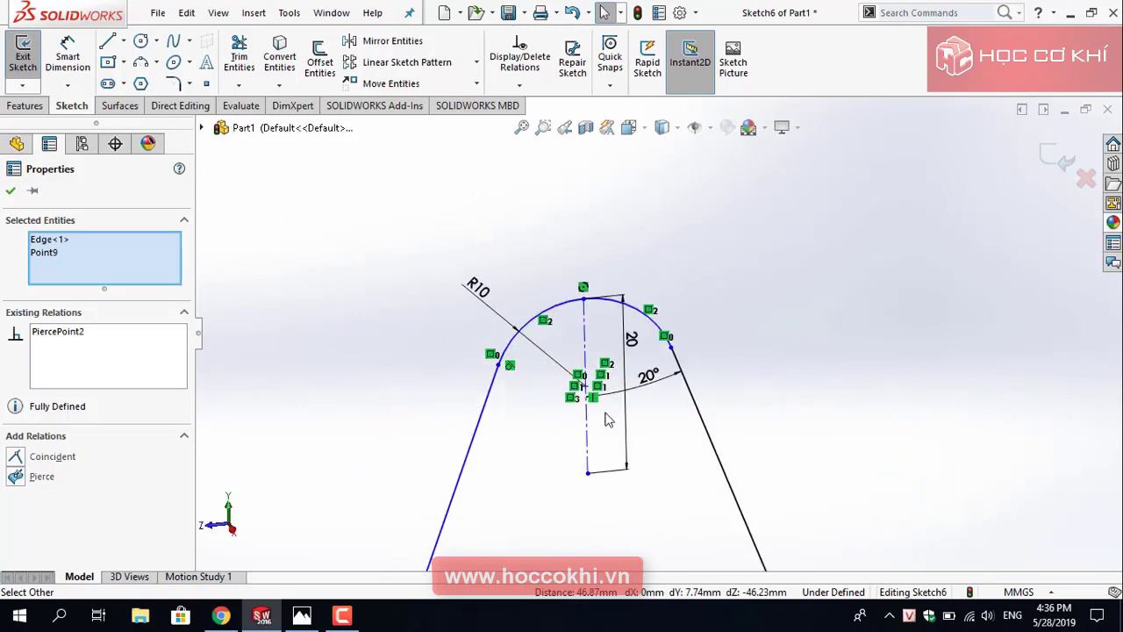
pyautogui.scroll(2, 626, 458)
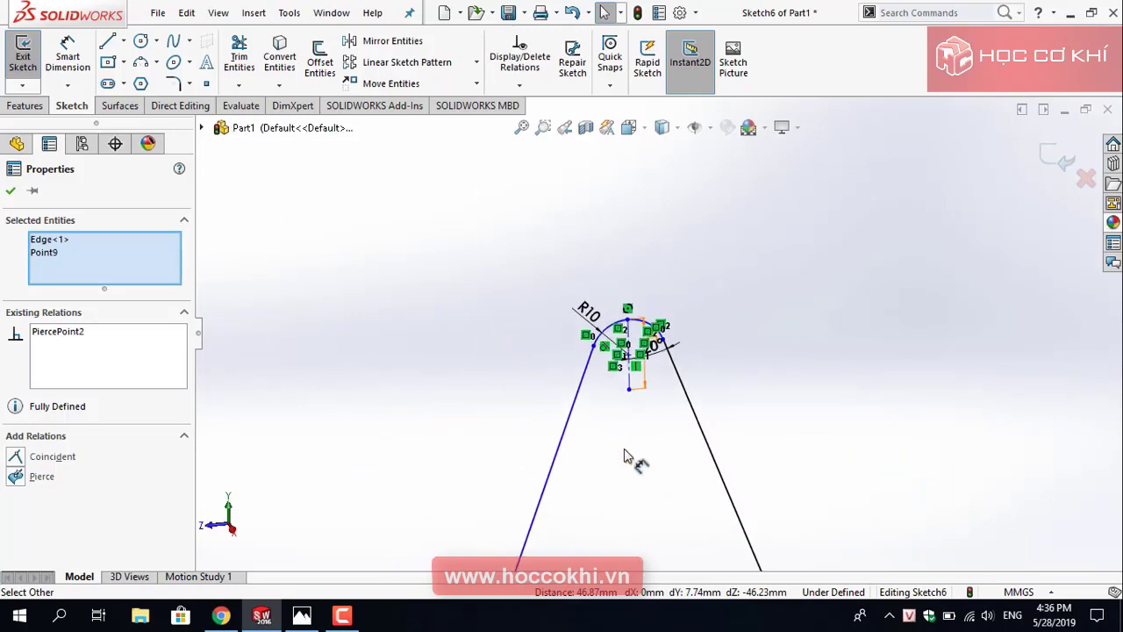
pyautogui.scroll(1, 632, 395)
pyautogui.scroll(-2, 649, 369)
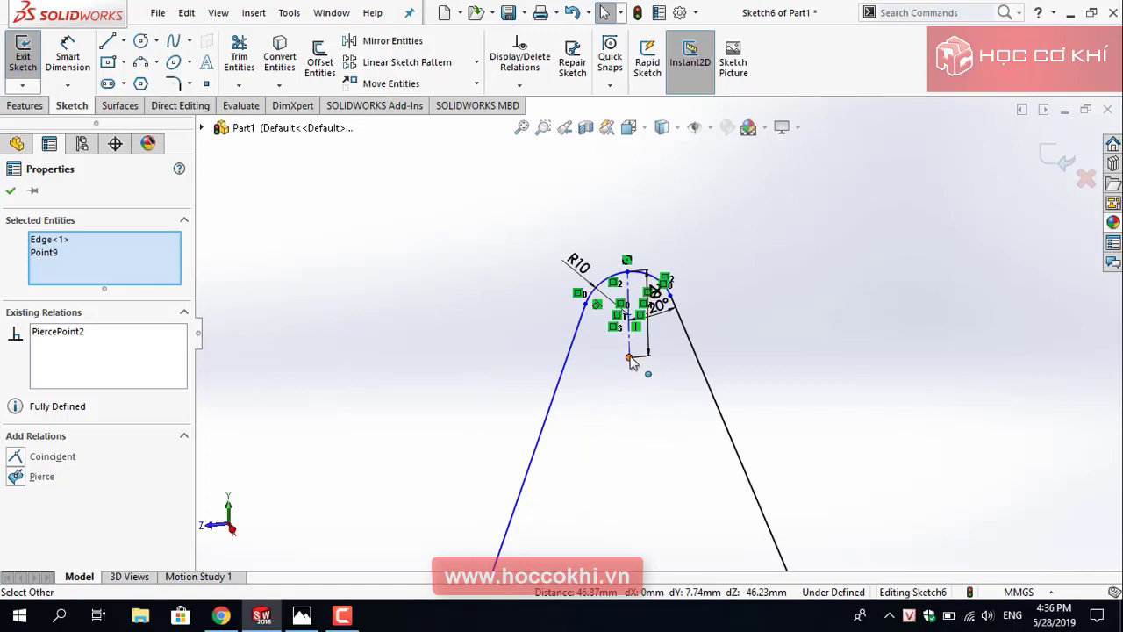
pyautogui.click(638, 403)
pyautogui.scroll(2, 647, 445)
pyautogui.scroll(1, 645, 467)
pyautogui.scroll(-2, 645, 467)
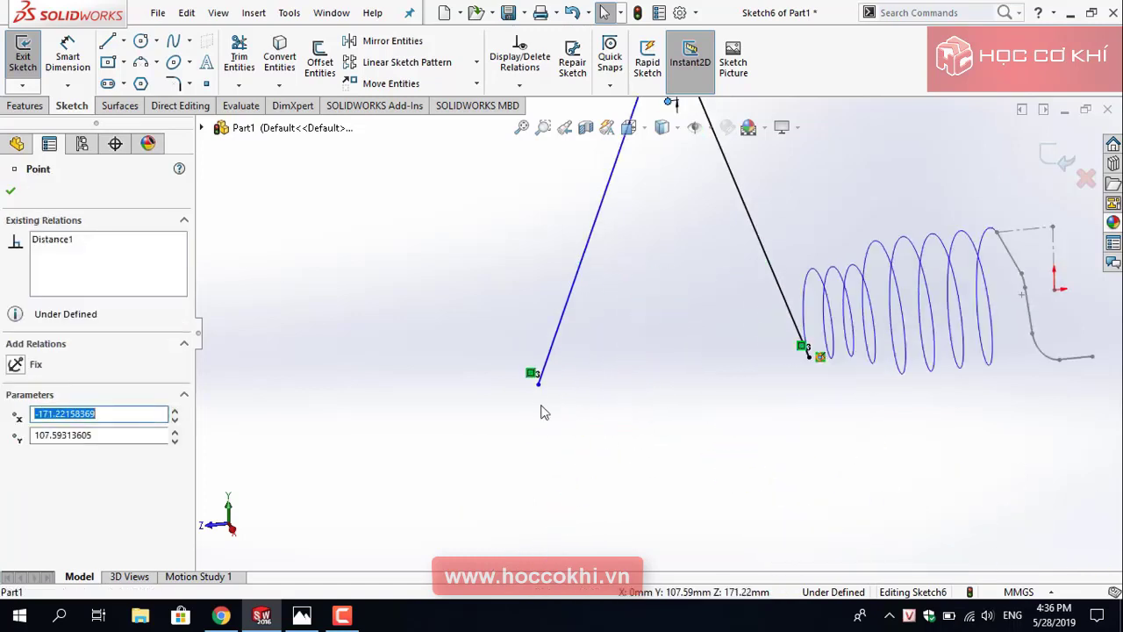
pyautogui.keyDown('ctrl'); pyautogui.click(807, 353); pyautogui.keyUp('ctrl')
pyautogui.keyDown('ctrl'); pyautogui.click(818, 357); pyautogui.keyUp('ctrl')
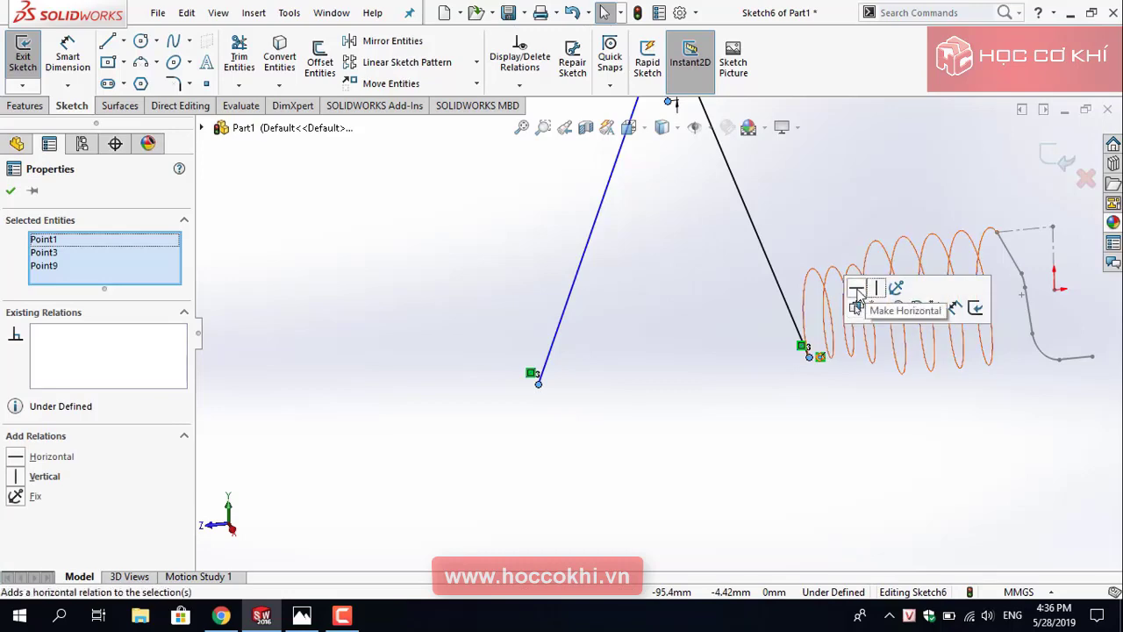
pyautogui.click(858, 289)
pyautogui.click(772, 422)
pyautogui.scroll(-2, 728, 402)
pyautogui.scroll(-2, 729, 402)
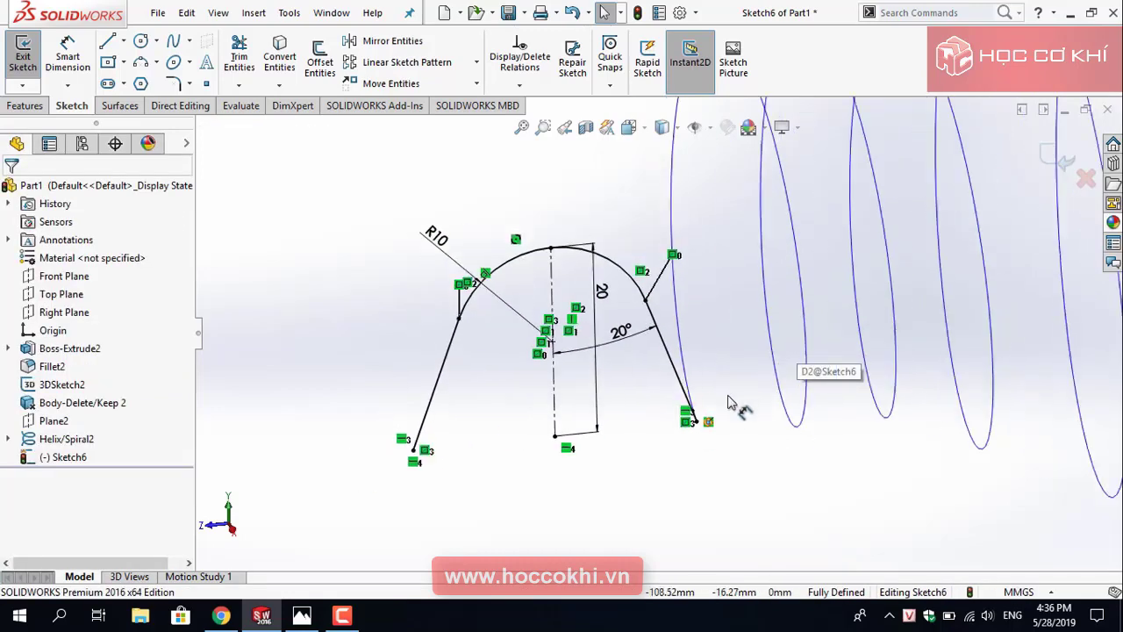
pyautogui.scroll(2, 728, 401)
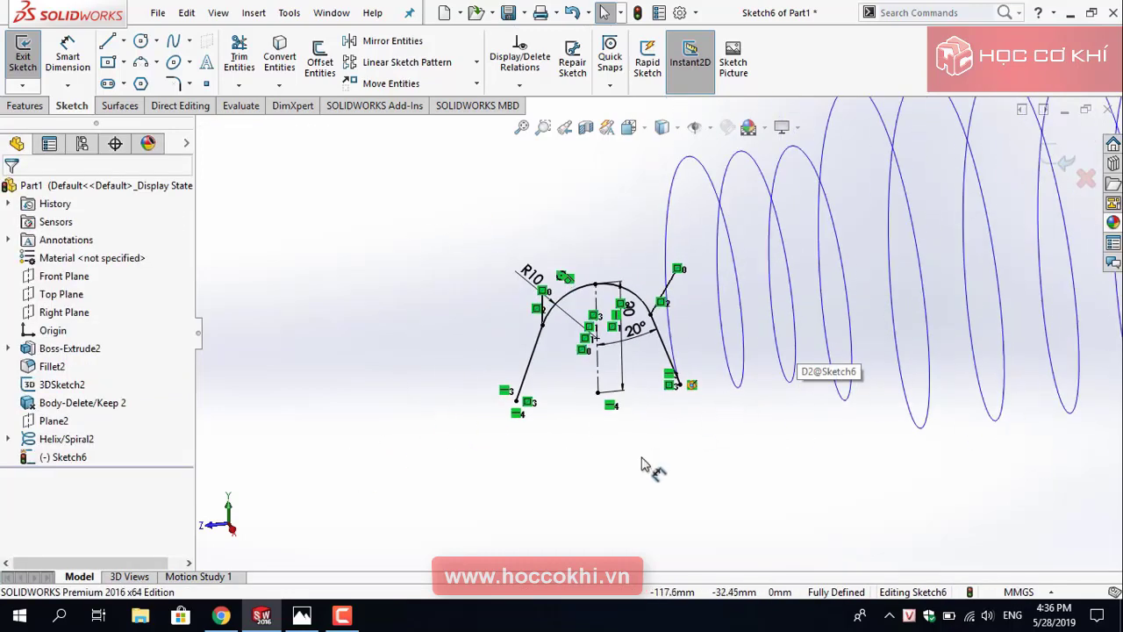
# Exit Sketch6 and open a new Sketch7 on the Front Plane.
pyautogui.click(1066, 163)
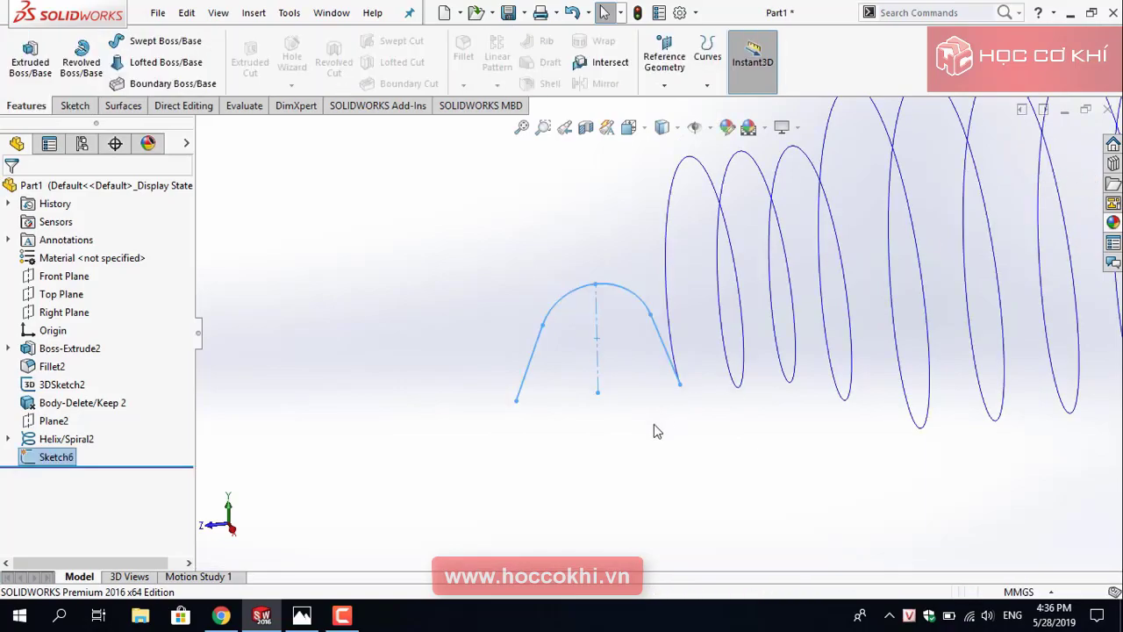
pyautogui.moveTo(641, 453)
pyautogui.mouseDown(button='middle')
pyautogui.moveTo(727, 431)
pyautogui.moveTo(752, 447)
pyautogui.moveTo(742, 431)
pyautogui.moveTo(743, 460)
pyautogui.moveTo(689, 427)
pyautogui.moveTo(760, 461)
pyautogui.moveTo(696, 450)
pyautogui.moveTo(673, 474)
pyautogui.moveTo(687, 468)
pyautogui.mouseUp(button='middle')
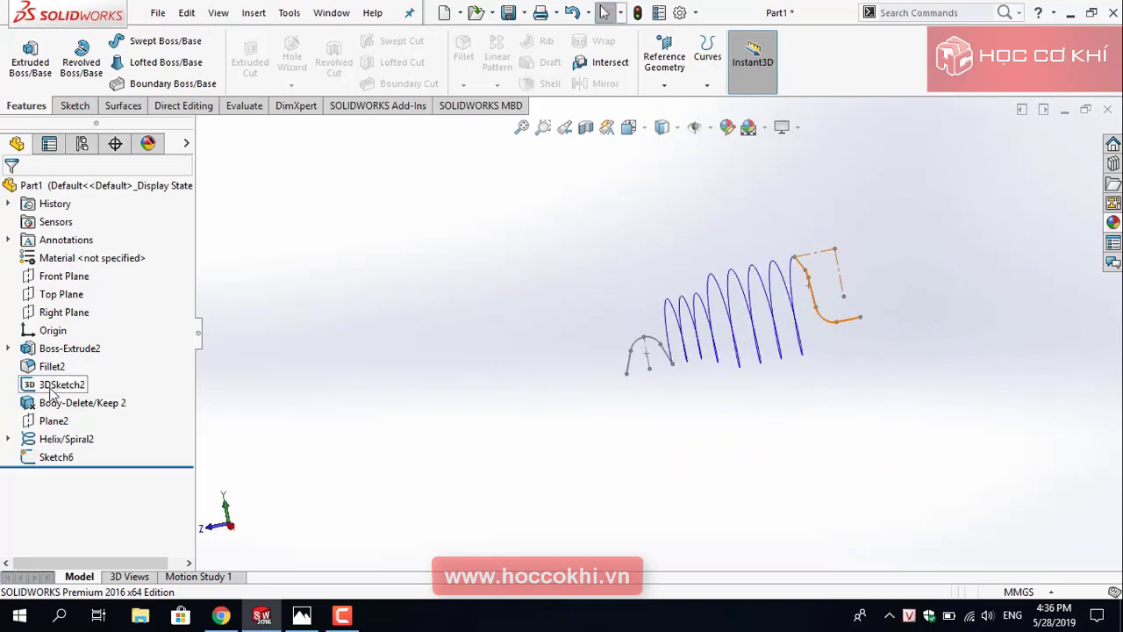
pyautogui.click(63, 278)
pyautogui.click(77, 259)
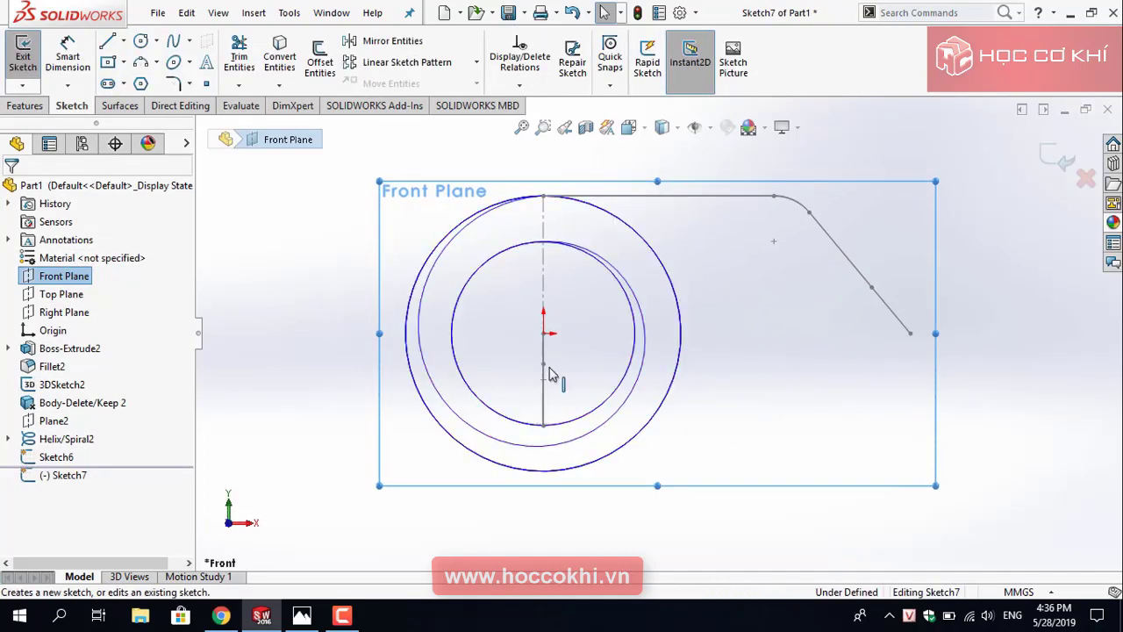
# Draw a centre-point arc centred on the origin from the top point to the bottom point.
pyautogui.click(141, 64)
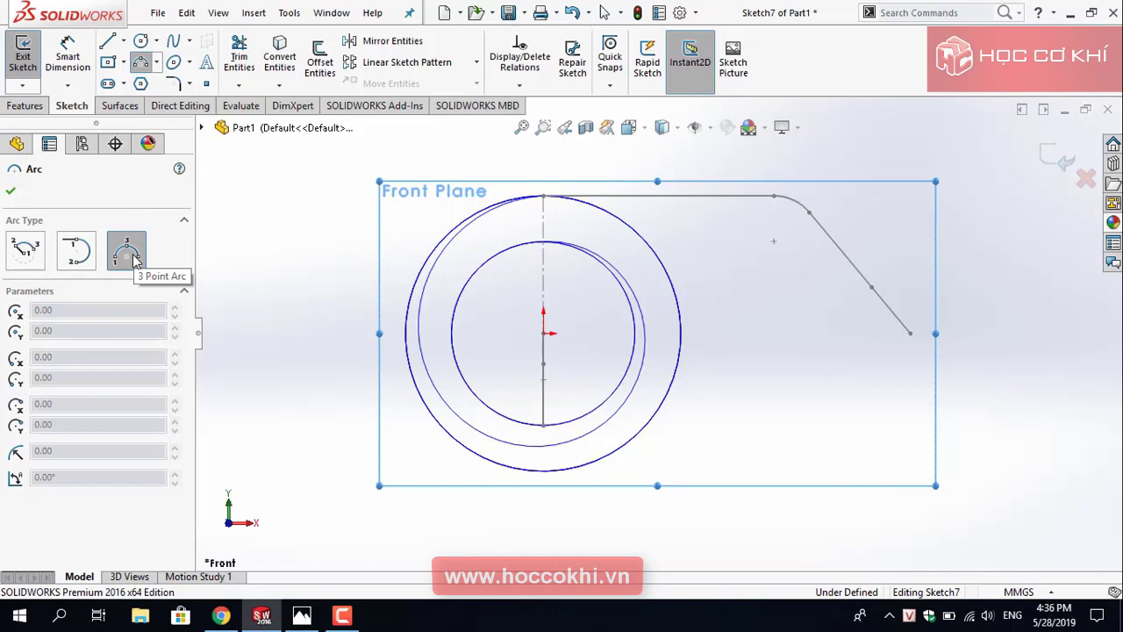
pyautogui.click(23, 255)
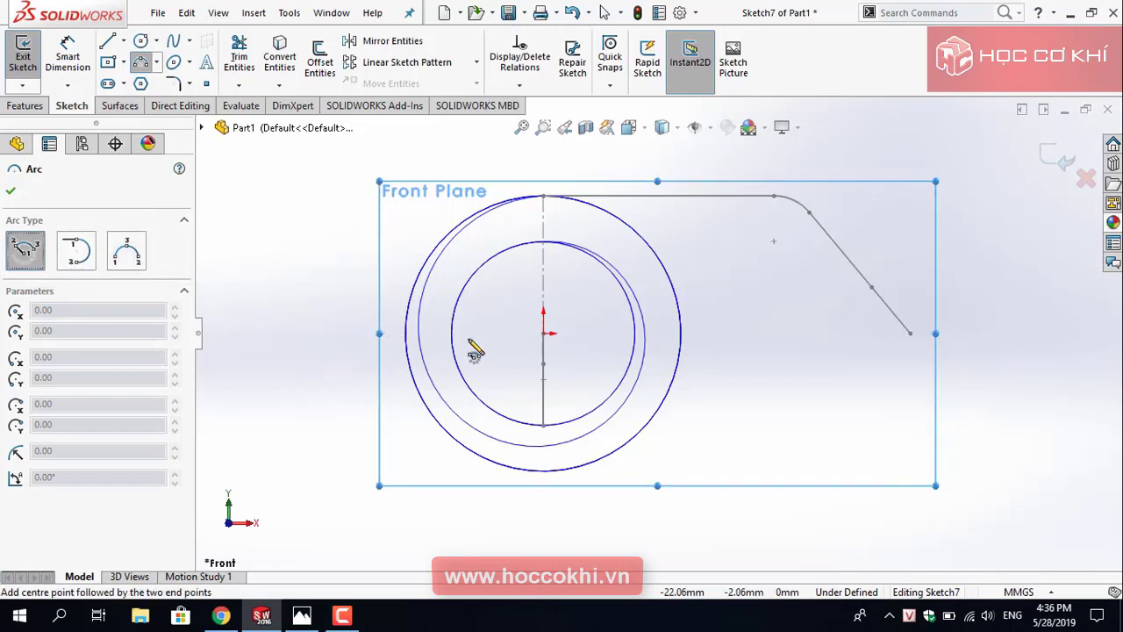
pyautogui.click(543, 333)
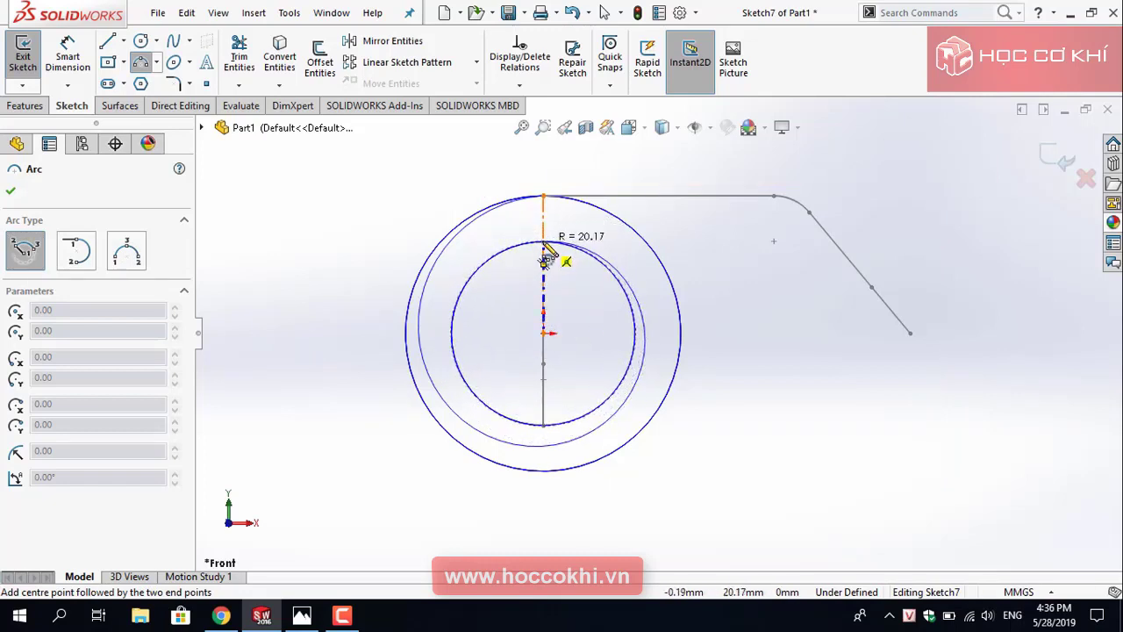
pyautogui.scroll(-2, 545, 256)
pyautogui.scroll(-1, 547, 258)
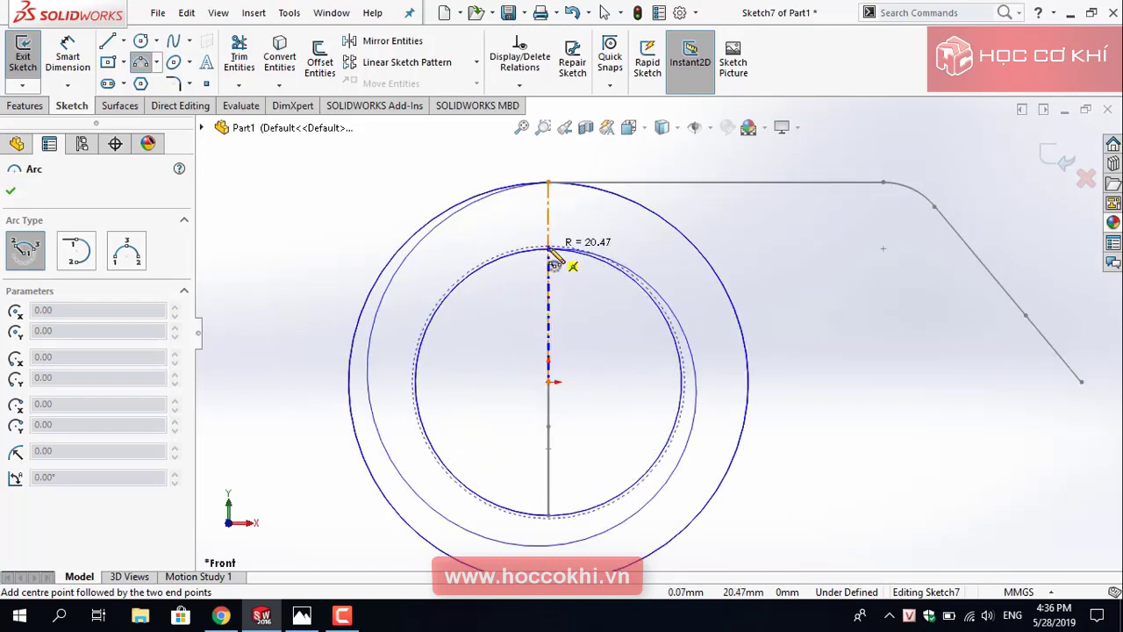
pyautogui.click(550, 251)
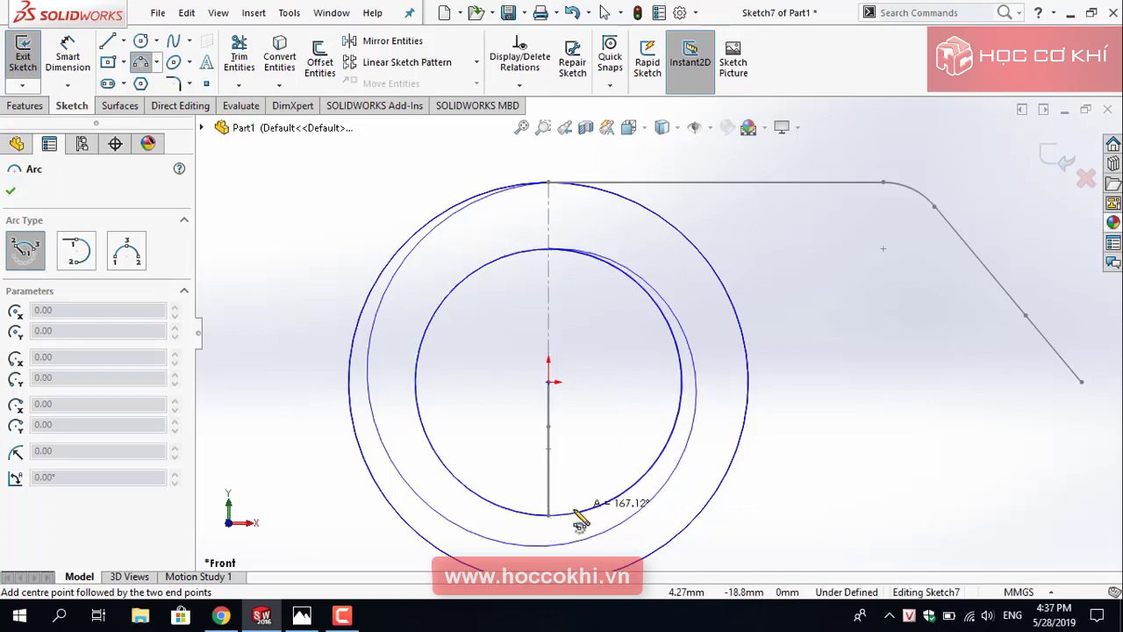
pyautogui.click(549, 517)
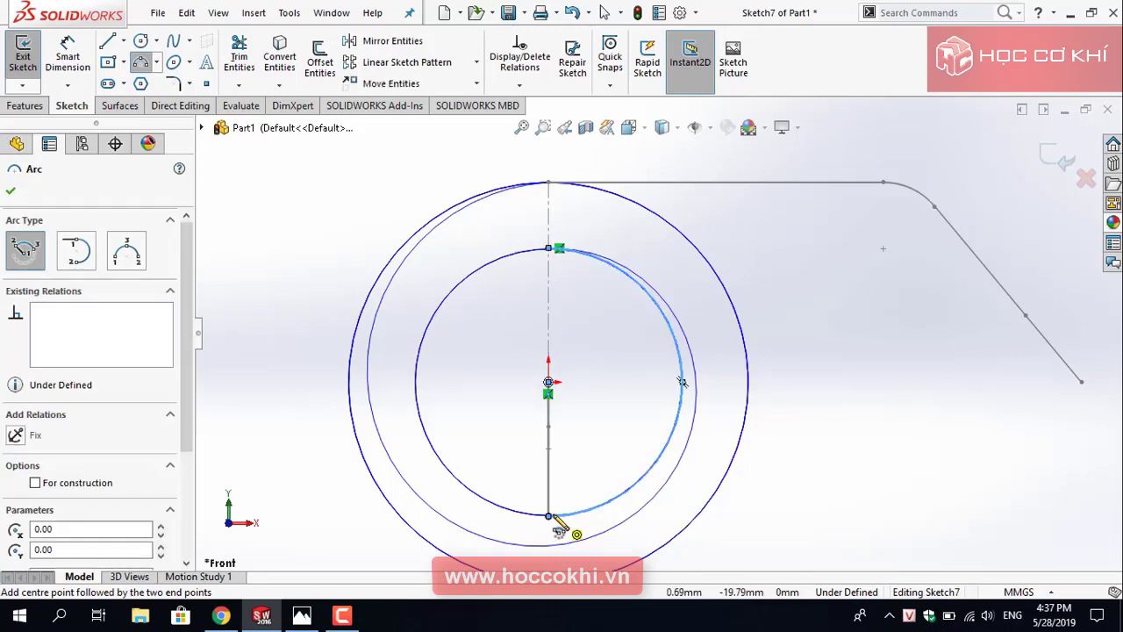
pyautogui.press('Escape')
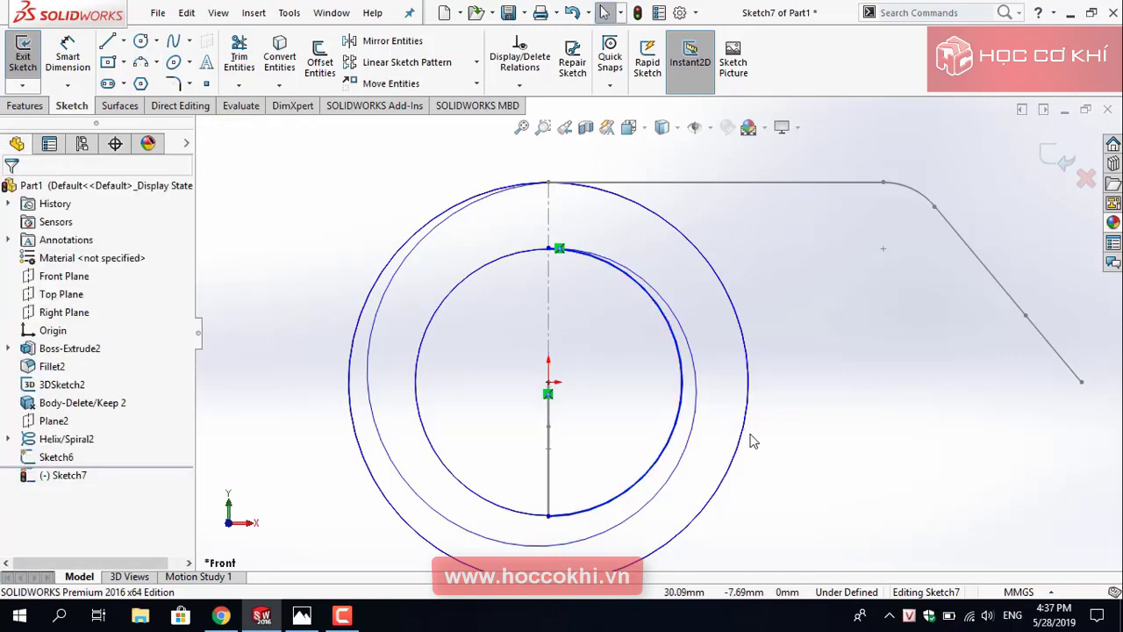
# Dimension the arc's radius to 20 mm.
pyautogui.moveTo(855, 460); pyautogui.dragTo(863, 411, button='right')
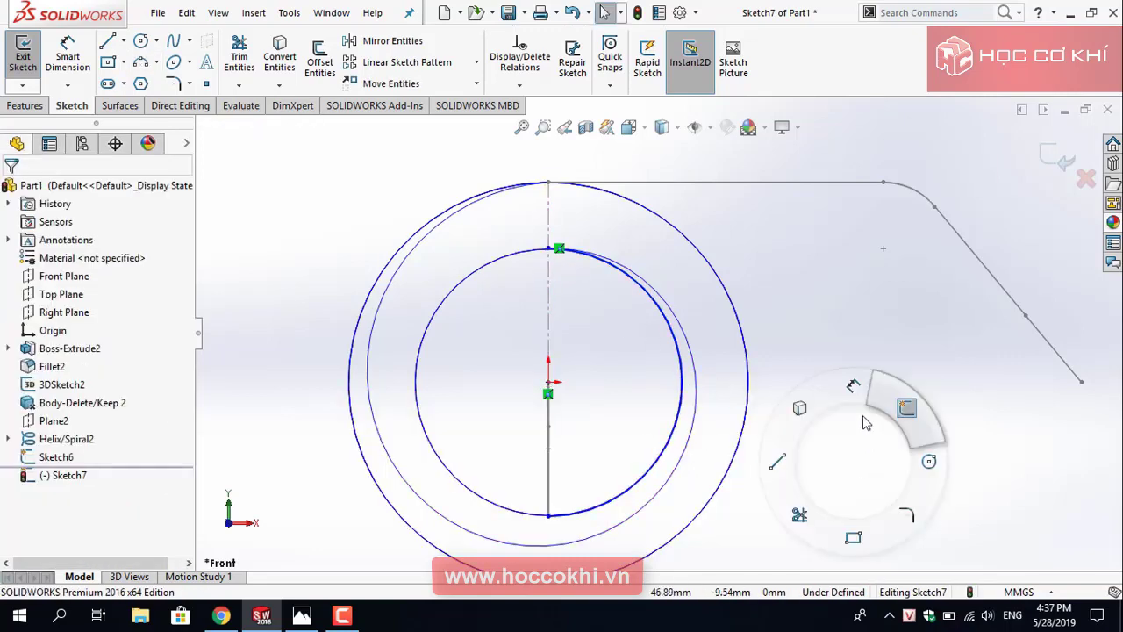
pyautogui.click(677, 351)
pyautogui.click(786, 306)
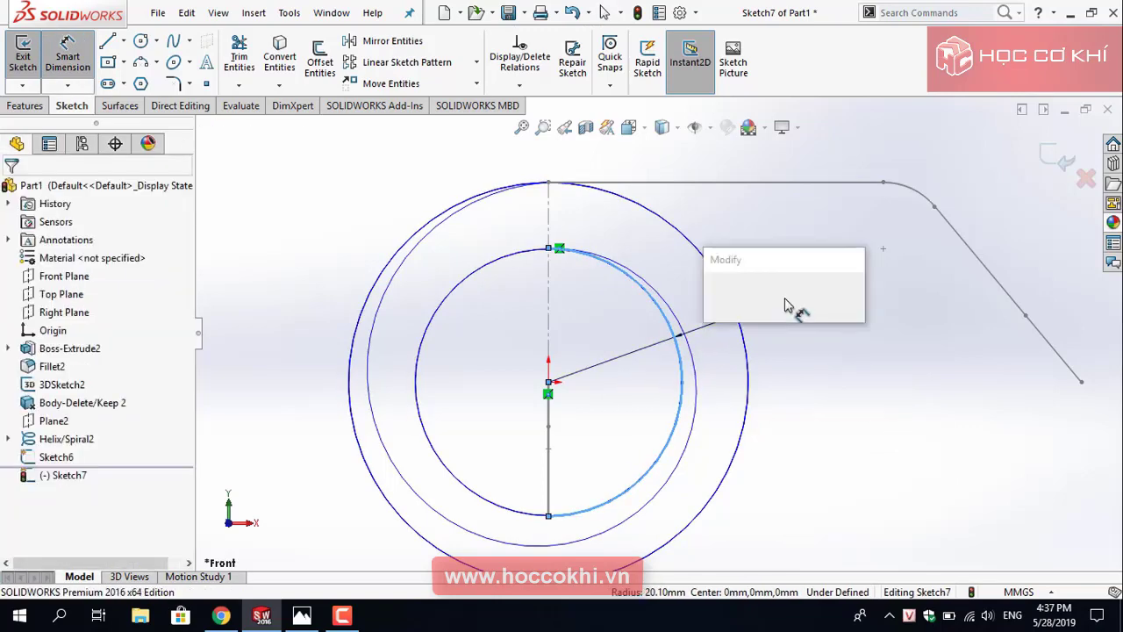
pyautogui.write('20')
pyautogui.press('Return')
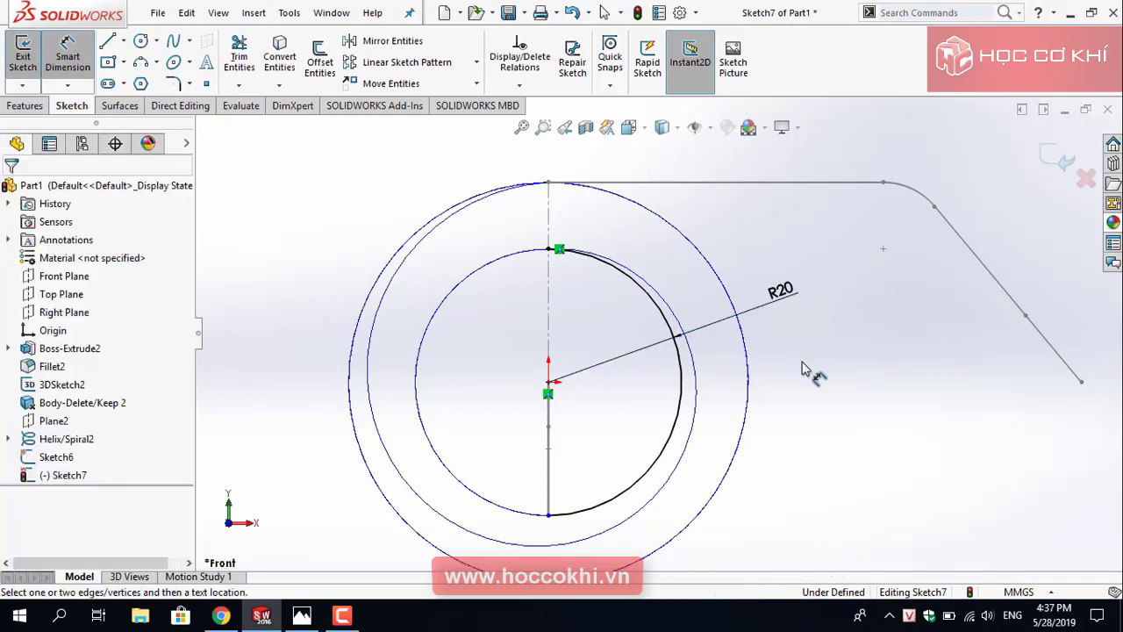
pyautogui.press('Escape')
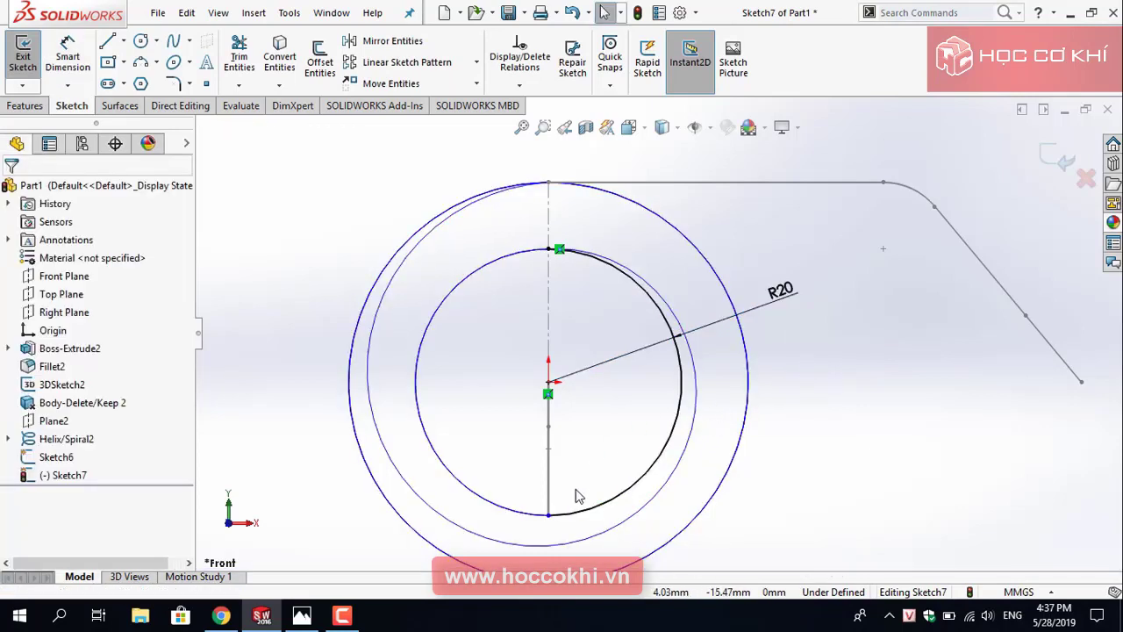
# Add a Vertical relation to the arc's three points, then exit Sketch7.
pyautogui.click(548, 517)
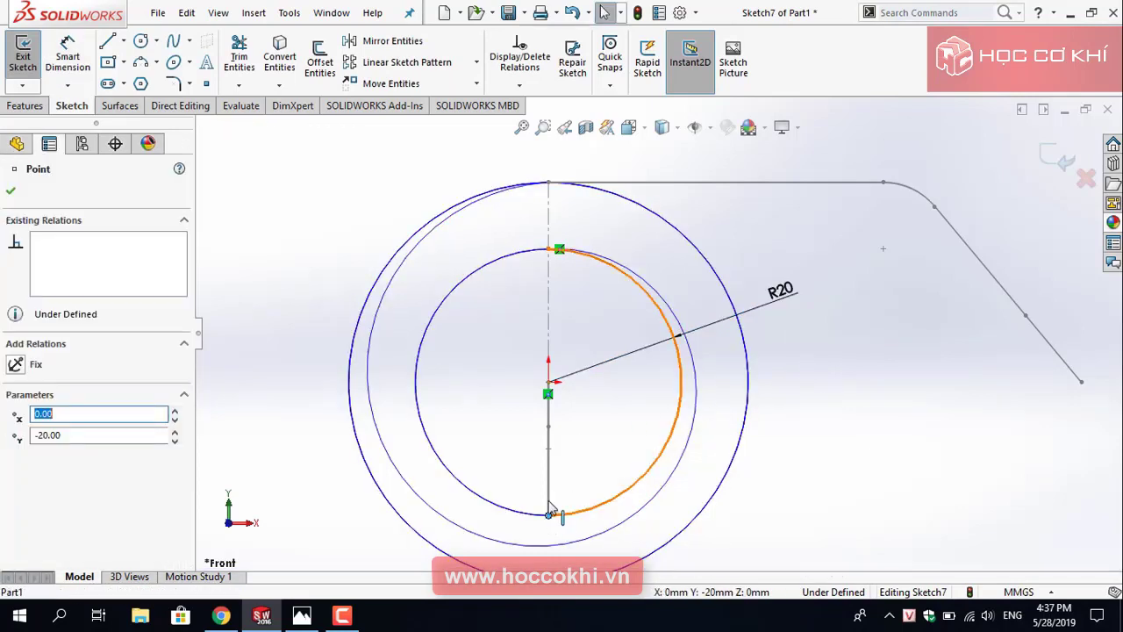
pyautogui.keyDown('ctrl'); pyautogui.click(548, 383); pyautogui.keyUp('ctrl')
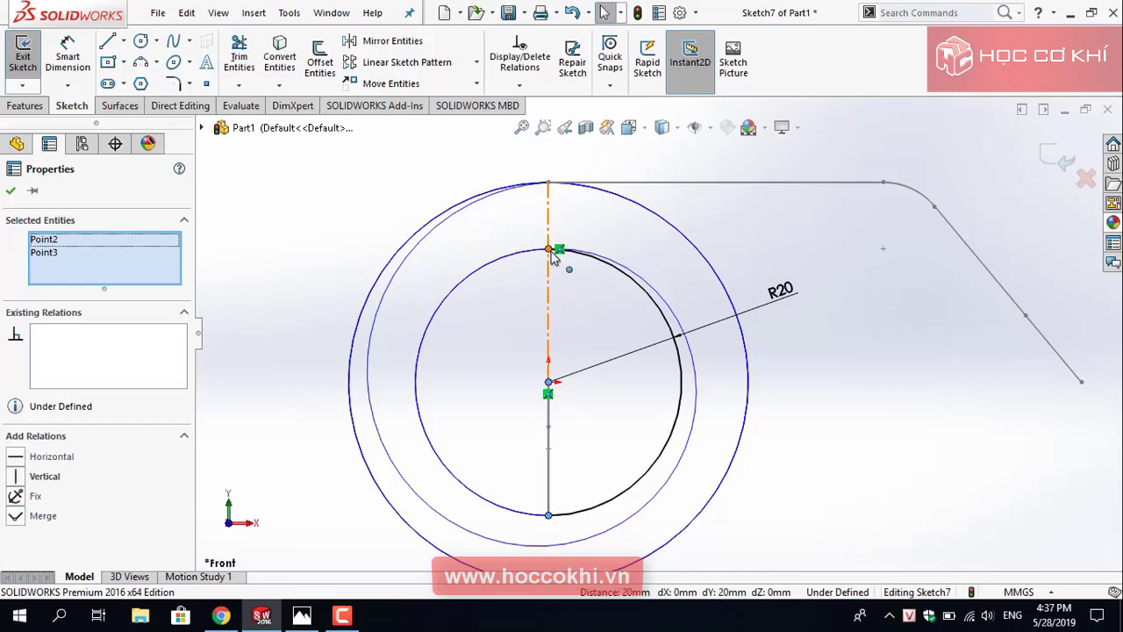
pyautogui.keyDown('ctrl'); pyautogui.click(549, 251); pyautogui.keyUp('ctrl')
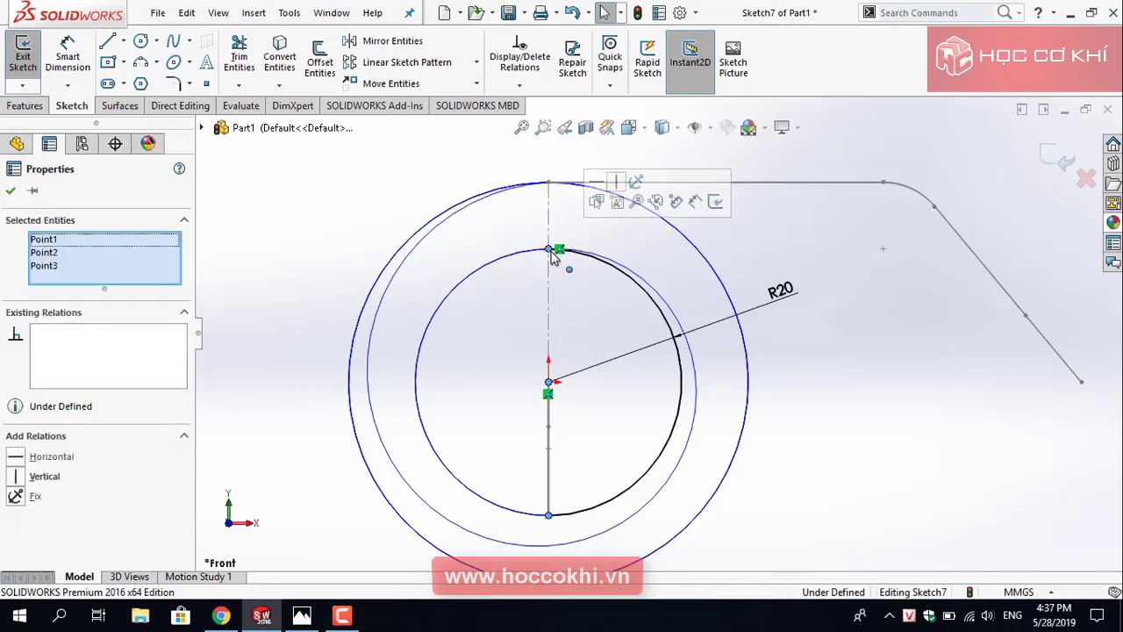
pyautogui.click(865, 490)
pyautogui.middleClick(840, 478)
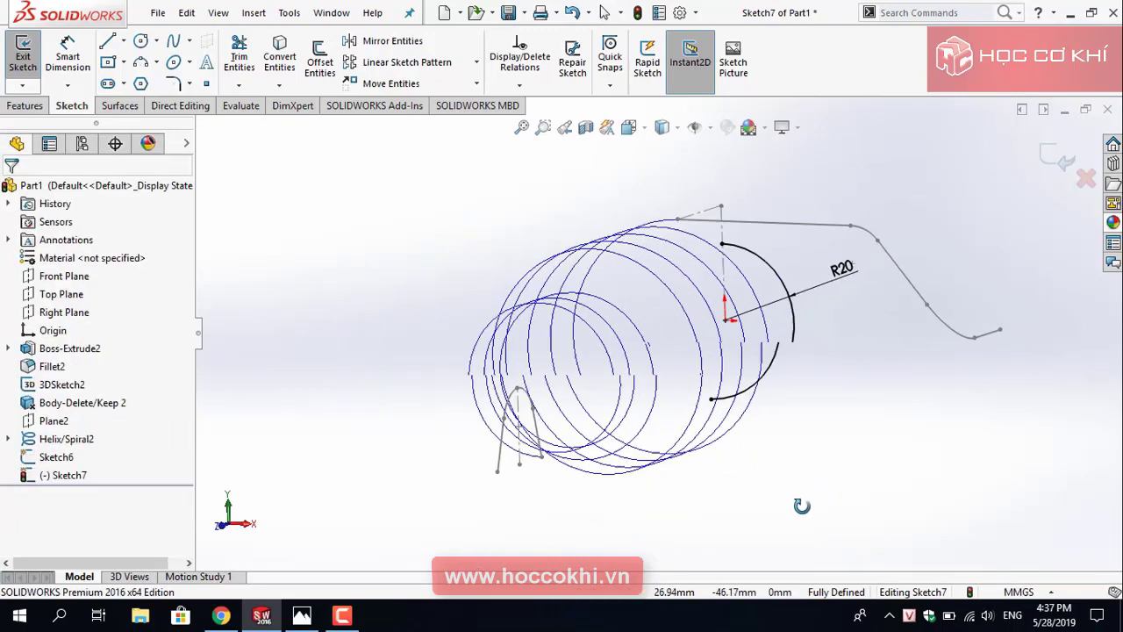
pyautogui.moveTo(840, 477); pyautogui.dragTo(785, 513, button='middle')
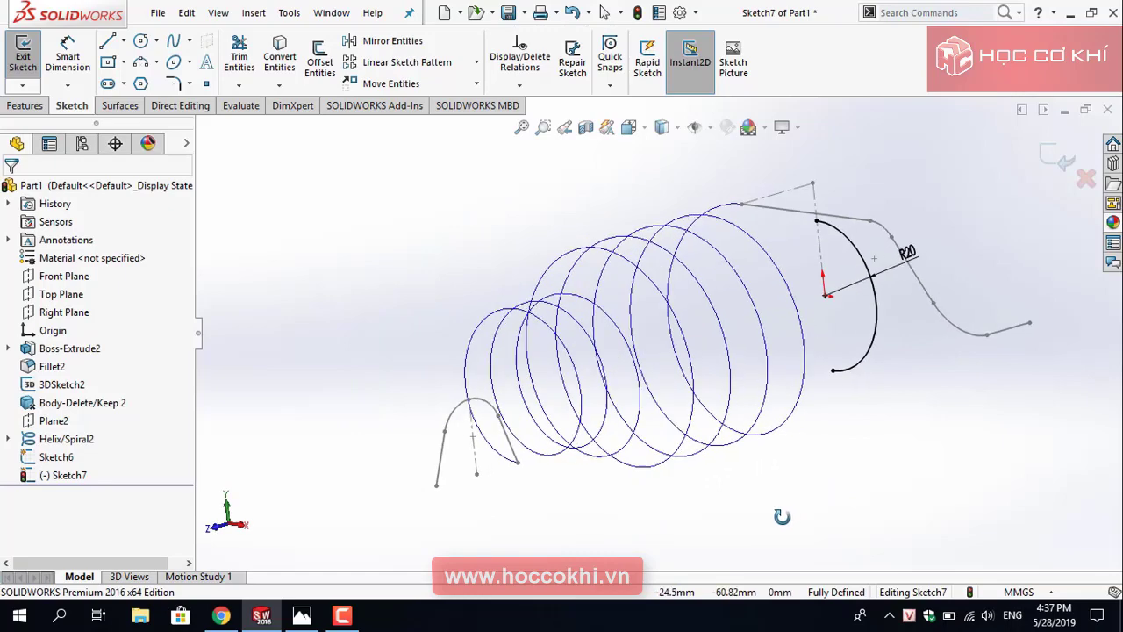
pyautogui.click(1052, 163)
# Clear the selection, view the helix end-on and bring up the reference spring photo.
pyautogui.click(918, 467)
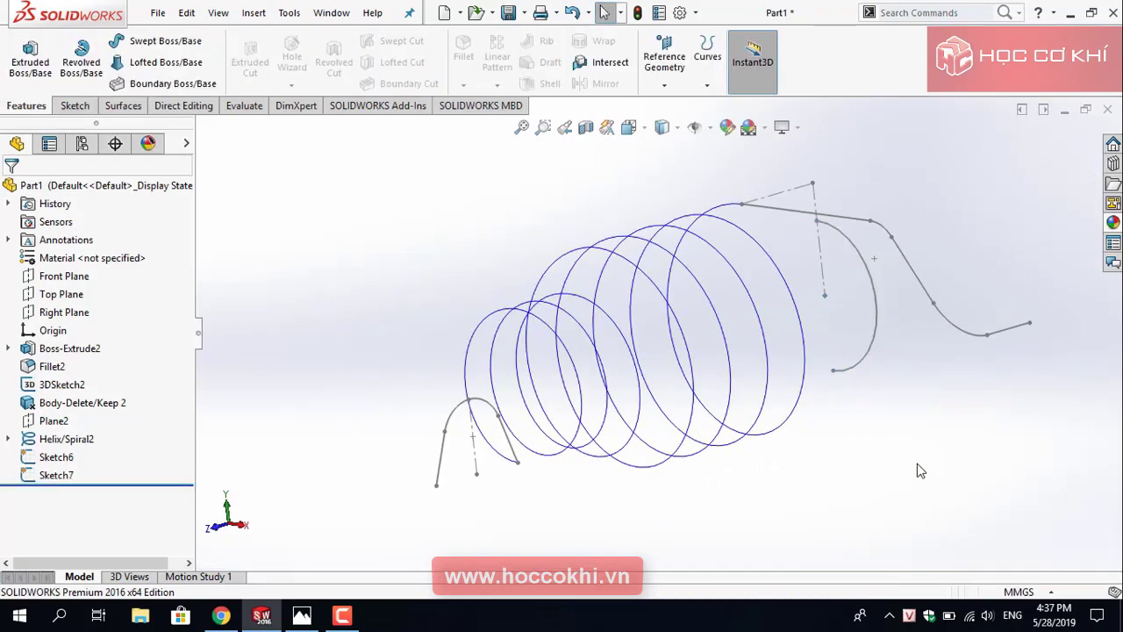
pyautogui.scroll(-3, 899, 454)
pyautogui.moveTo(767, 477)
pyautogui.mouseDown(button='middle')
pyautogui.moveTo(816, 425)
pyautogui.moveTo(795, 411)
pyautogui.mouseUp(button='middle')
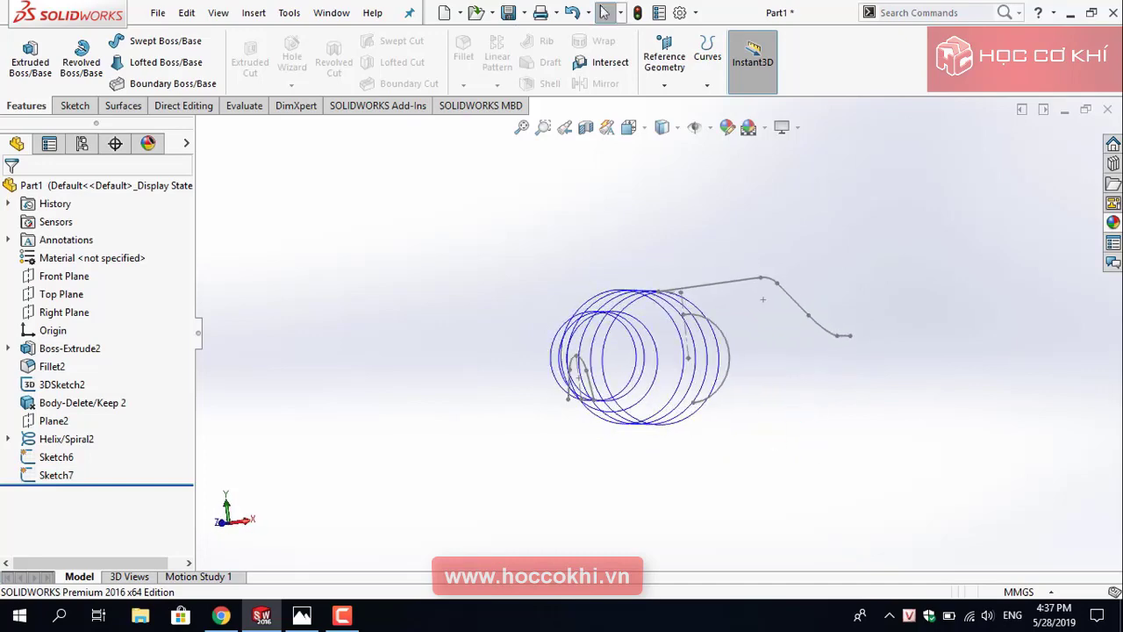
pyautogui.click(302, 616)
# Orbit the helix to new angles and open the Curves command list.
pyautogui.moveTo(614, 427)
pyautogui.mouseDown(button='middle')
pyautogui.moveTo(633, 401)
pyautogui.moveTo(617, 441)
pyautogui.moveTo(561, 483)
pyautogui.moveTo(579, 496)
pyautogui.mouseUp(button='middle')
pyautogui.moveTo(789, 282)
pyautogui.mouseDown(button='middle')
pyautogui.moveTo(792, 328)
pyautogui.moveTo(763, 396)
pyautogui.moveTo(769, 368)
pyautogui.moveTo(780, 389)
pyautogui.moveTo(751, 396)
pyautogui.mouseUp(button='middle')
pyautogui.scroll(-2, 724, 266)
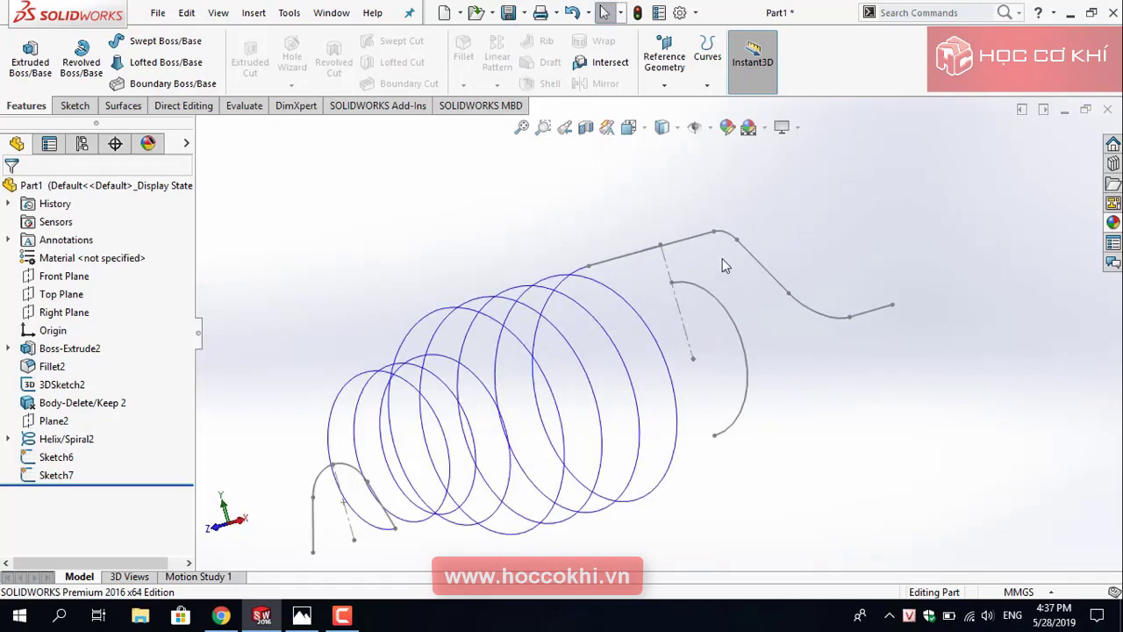
pyautogui.click(712, 72)
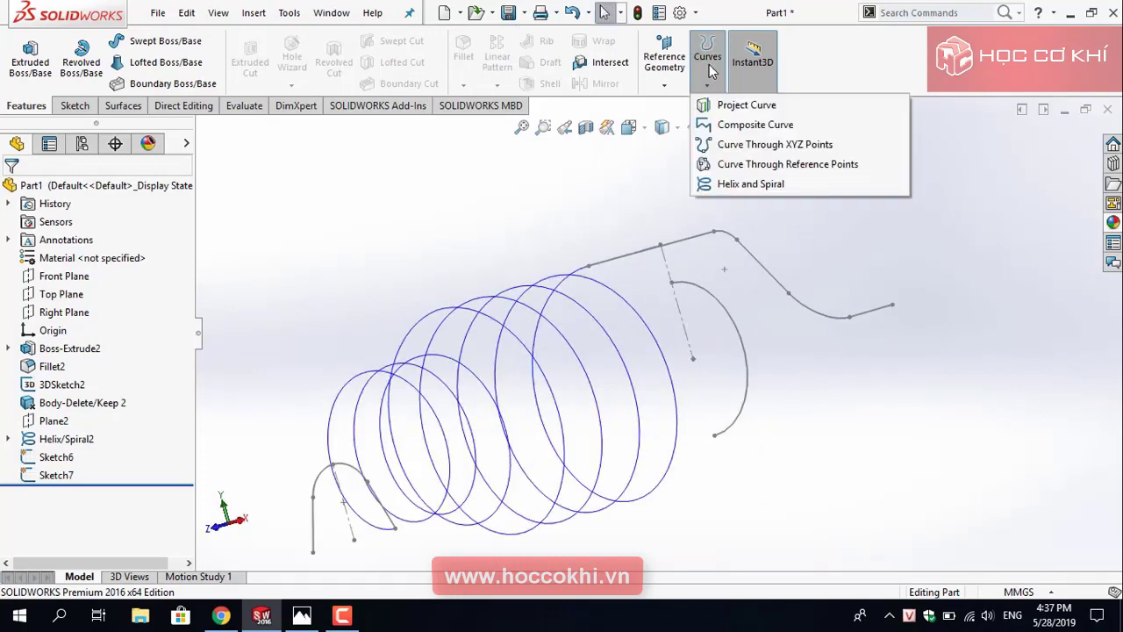
# Create a sketch-on-sketch projected curve from Sketch6 and Sketch7.
pyautogui.click(731, 107)
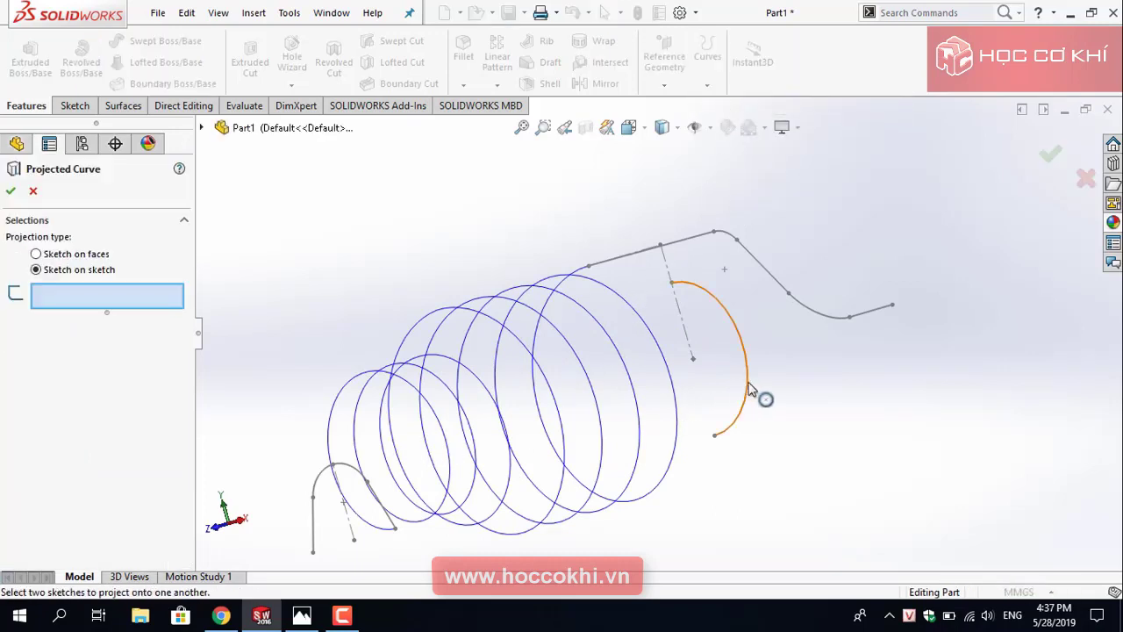
pyautogui.click(390, 524)
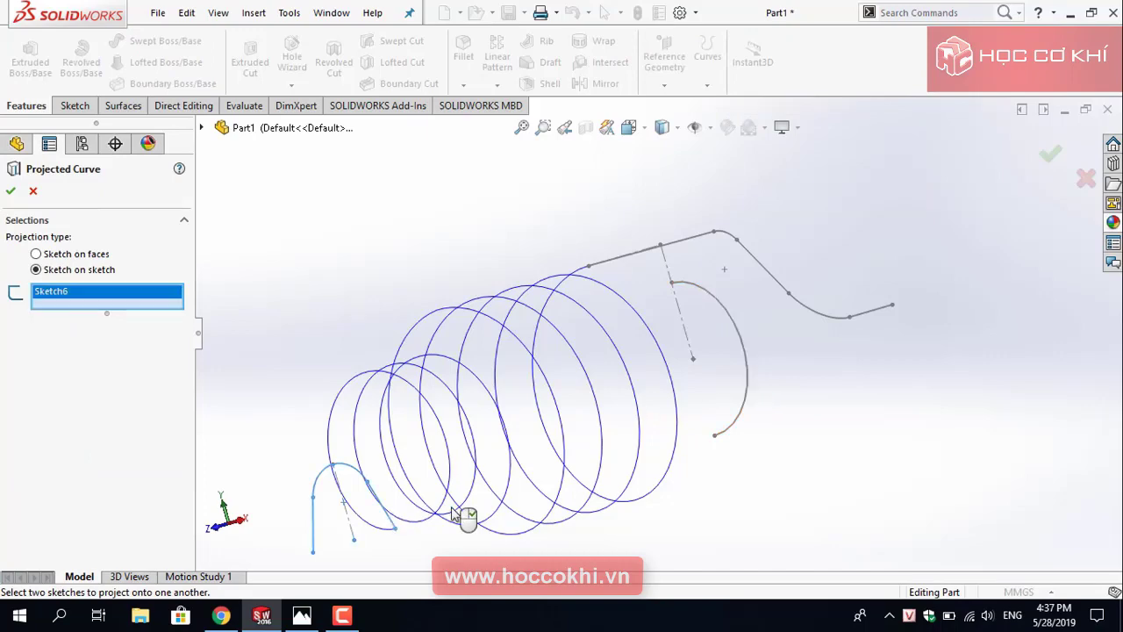
pyautogui.click(746, 396)
pyautogui.scroll(2, 496, 491)
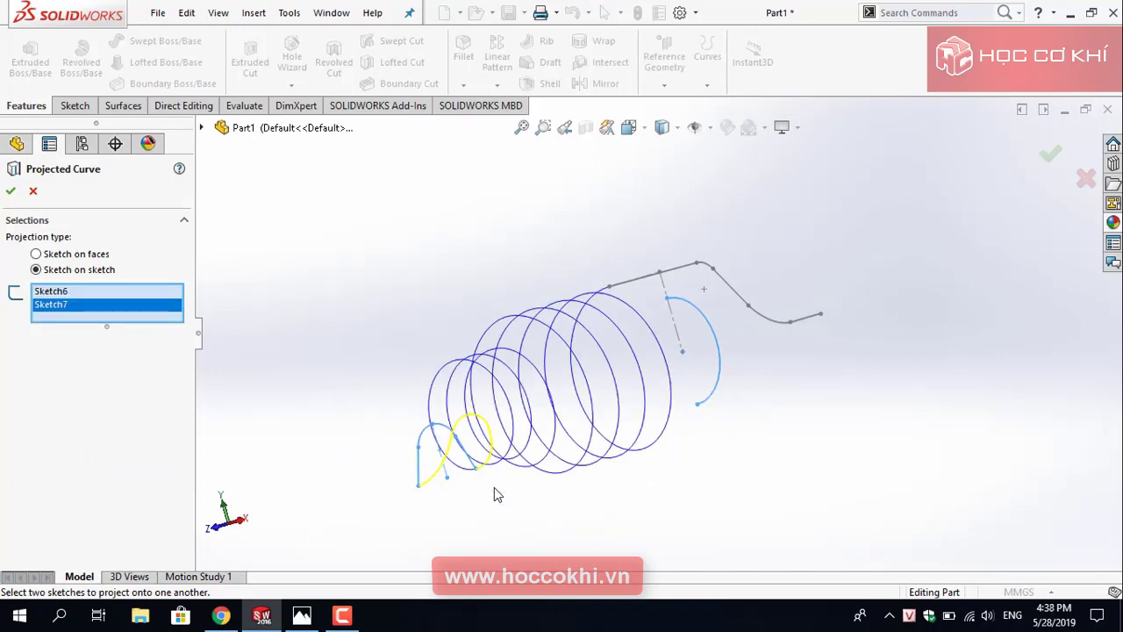
pyautogui.moveTo(497, 492)
pyautogui.mouseDown(button='middle')
pyautogui.moveTo(546, 439)
pyautogui.moveTo(526, 433)
pyautogui.moveTo(604, 380)
pyautogui.mouseUp(button='middle')
pyautogui.scroll(-4, 545, 437)
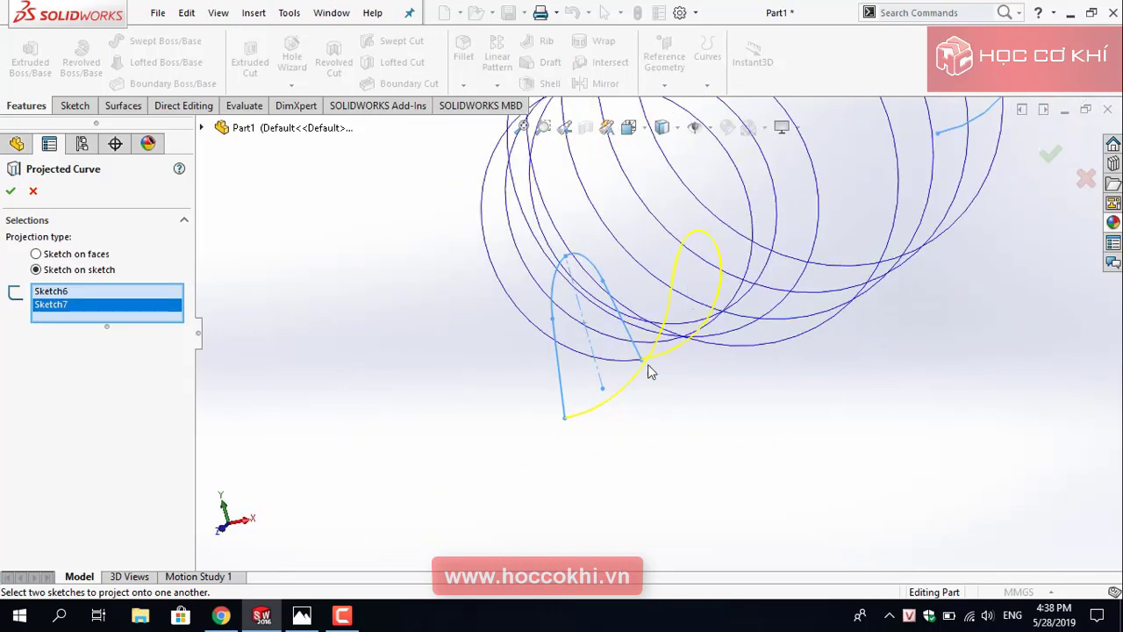
pyautogui.click(10, 193)
# Orbit around the new Curve1 and reopen the Curves command list.
pyautogui.moveTo(477, 427); pyautogui.dragTo(614, 511, button='middle')
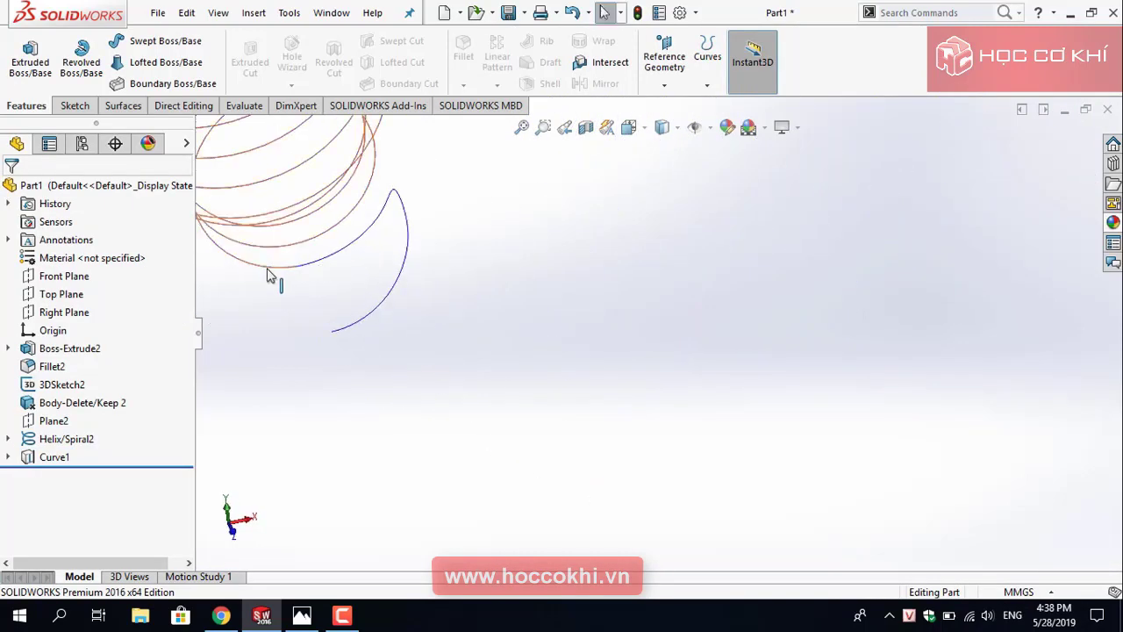
pyautogui.moveTo(343, 325)
pyautogui.mouseDown(button='middle')
pyautogui.moveTo(571, 416)
pyautogui.moveTo(539, 325)
pyautogui.moveTo(436, 338)
pyautogui.moveTo(454, 357)
pyautogui.moveTo(527, 243)
pyautogui.moveTo(594, 175)
pyautogui.moveTo(602, 216)
pyautogui.mouseUp(button='middle')
pyautogui.scroll(-5, 628, 383)
pyautogui.scroll(4, 579, 421)
pyautogui.scroll(-3, 556, 451)
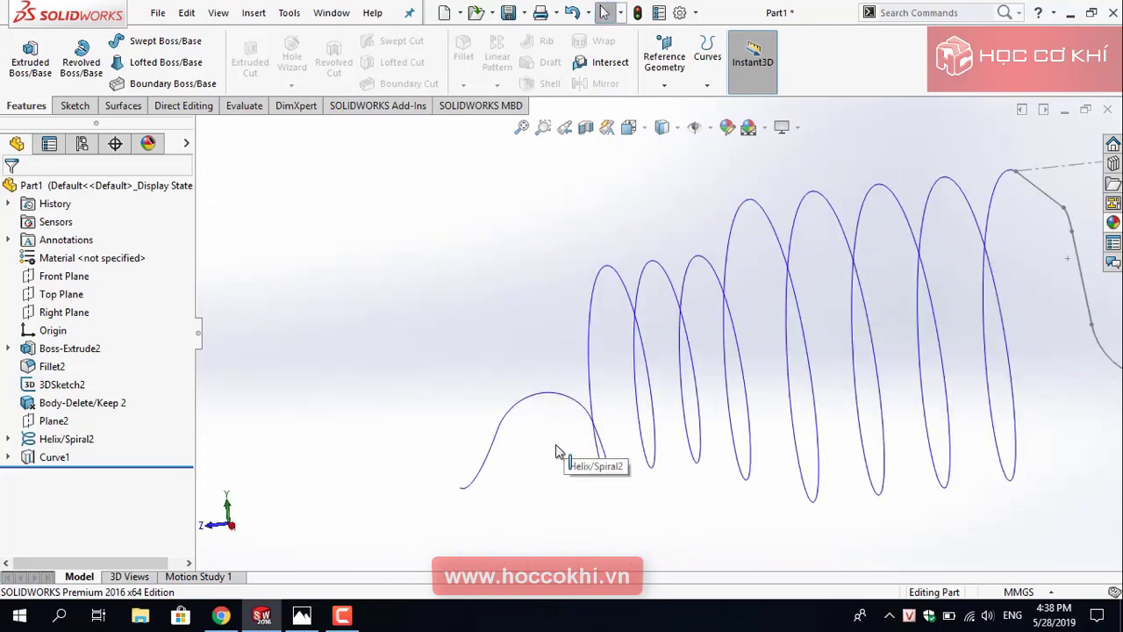
pyautogui.scroll(2, 544, 456)
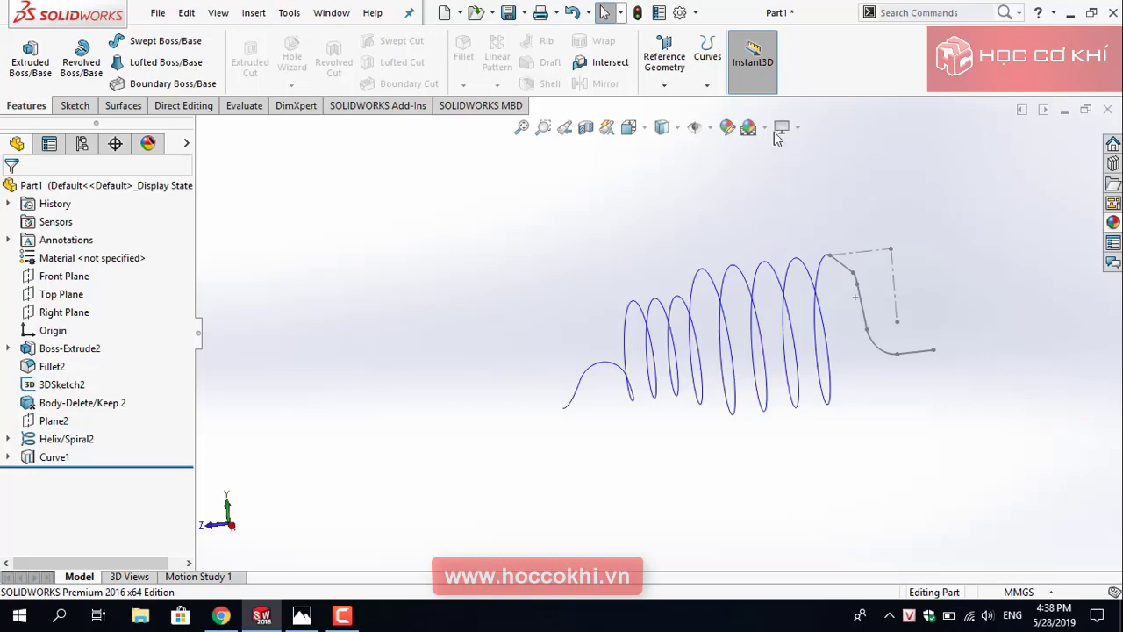
pyautogui.click(711, 61)
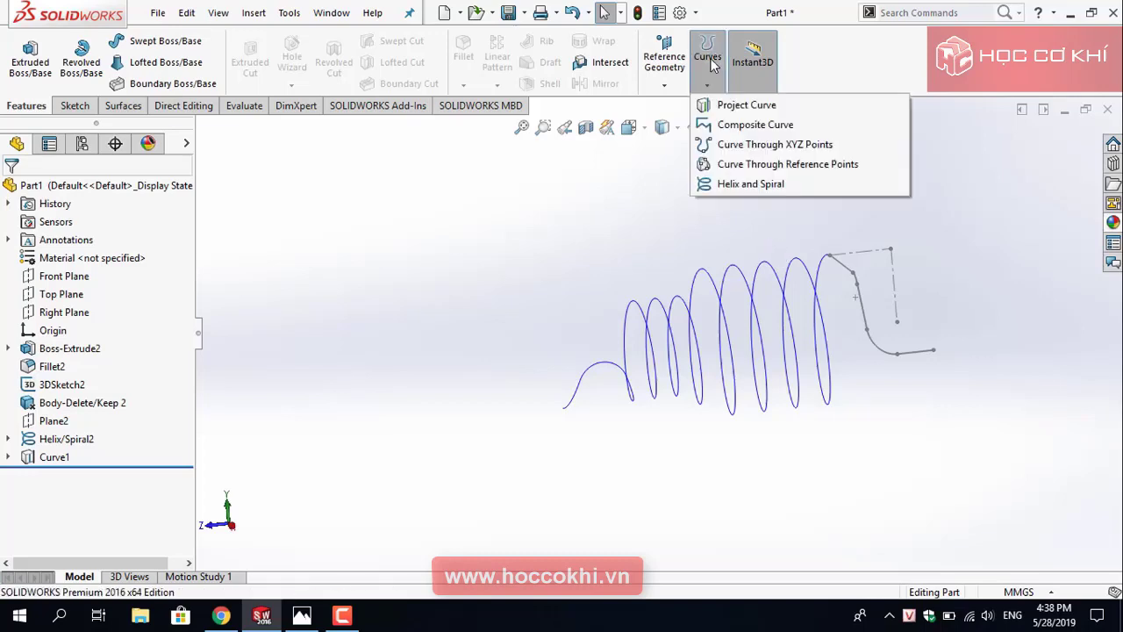
# Pick 3DSketch2, Helix/Spiral2 and Curve1 from the flyout tree as a composite curve.
pyautogui.click(745, 125)
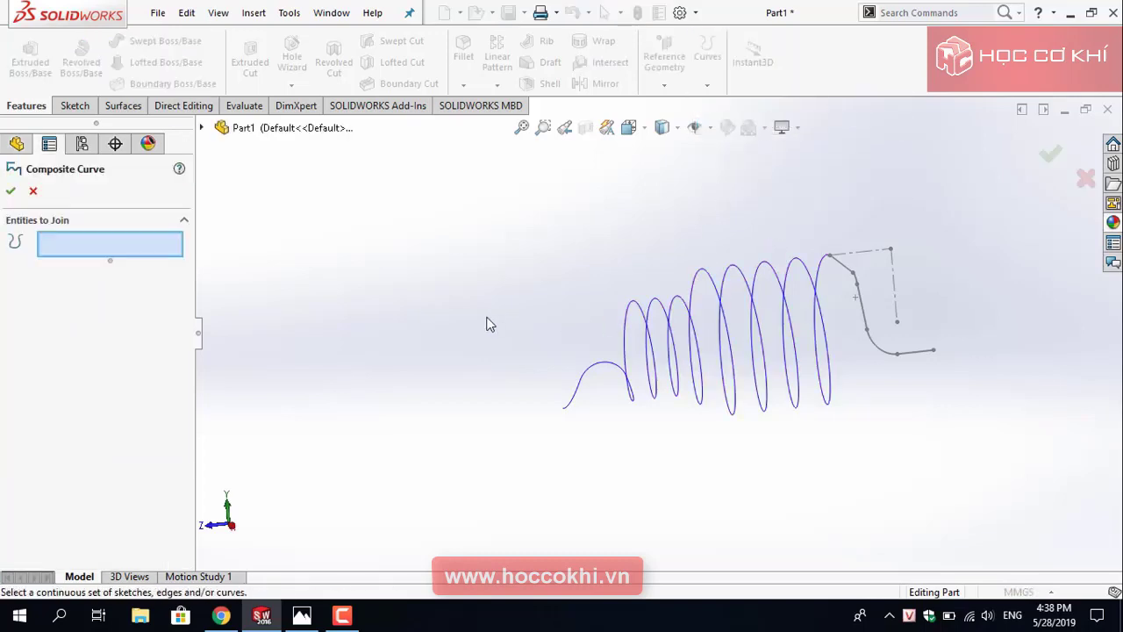
pyautogui.click(275, 130)
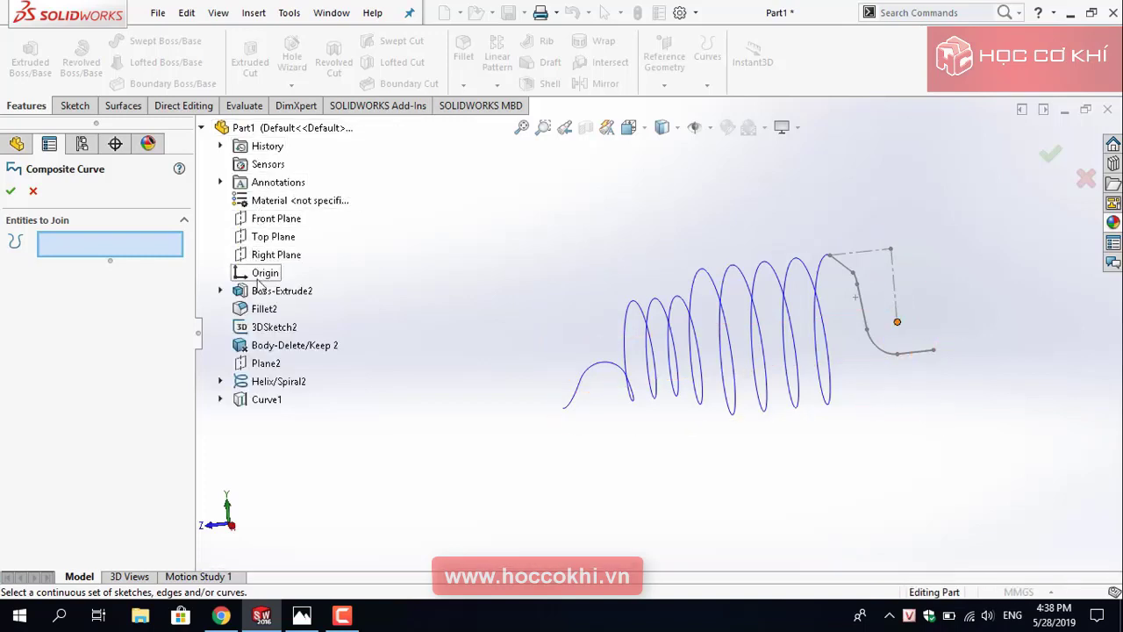
pyautogui.click(252, 329)
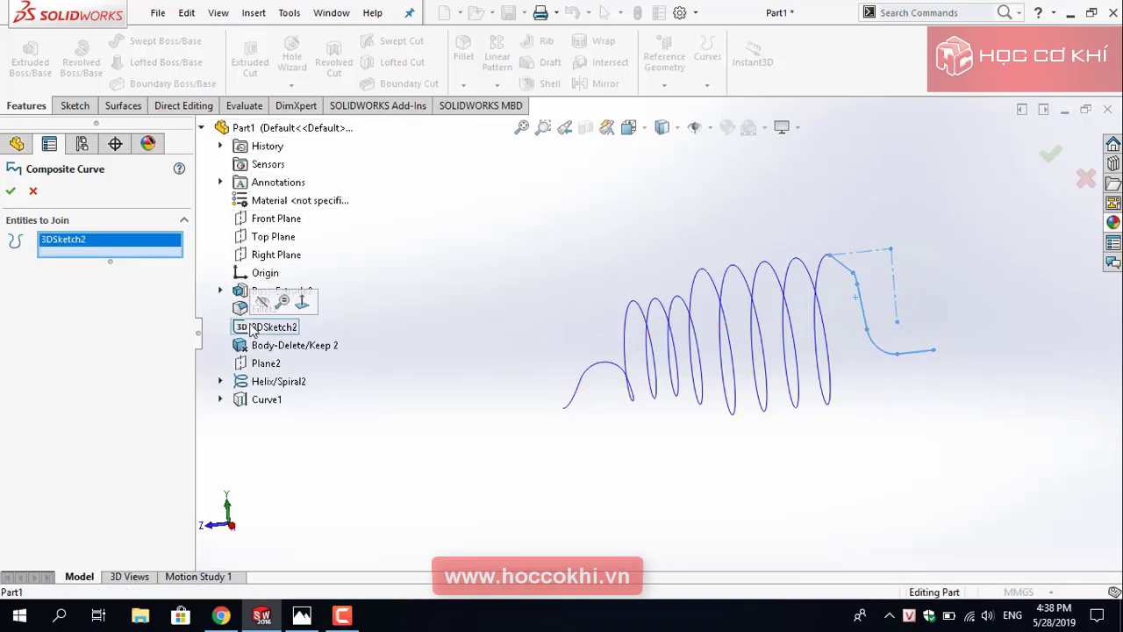
pyautogui.click(272, 386)
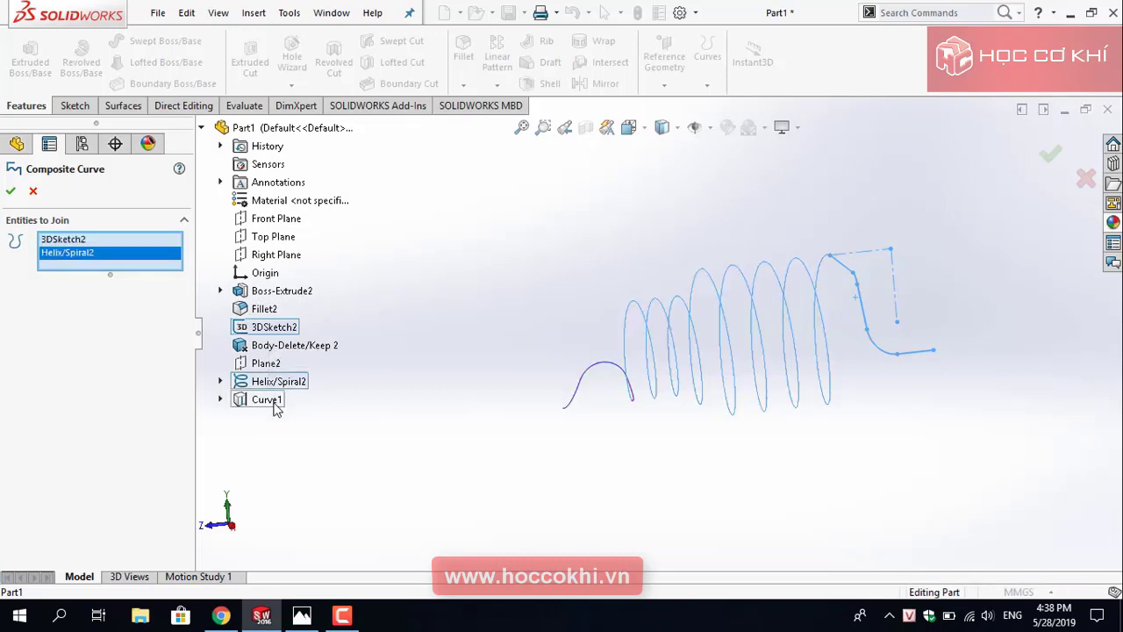
pyautogui.click(250, 404)
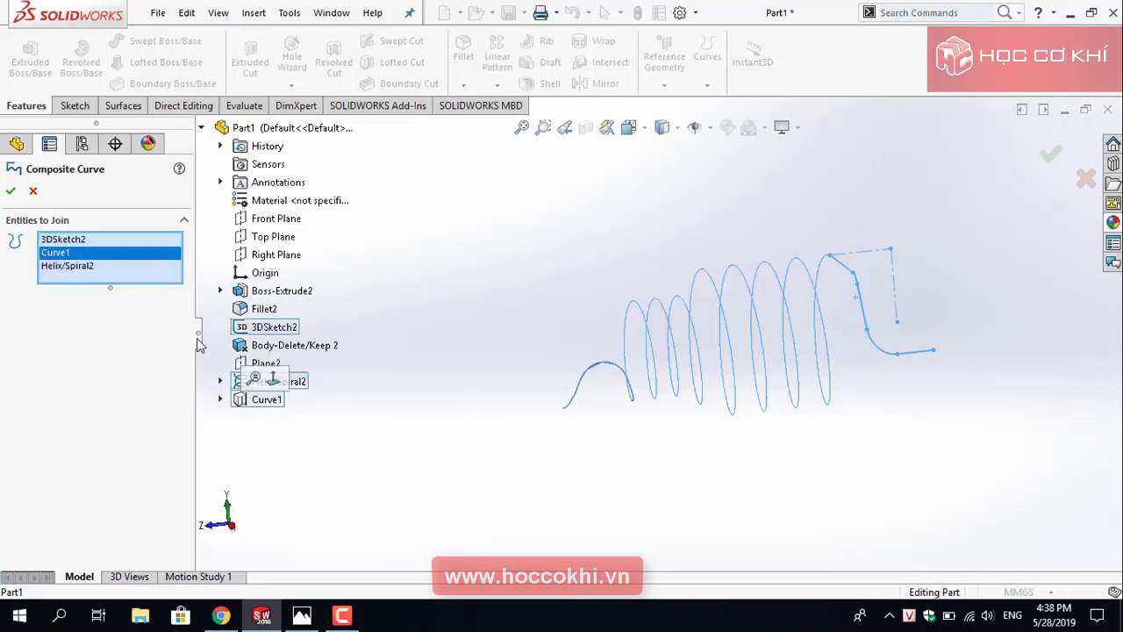
pyautogui.click(11, 194)
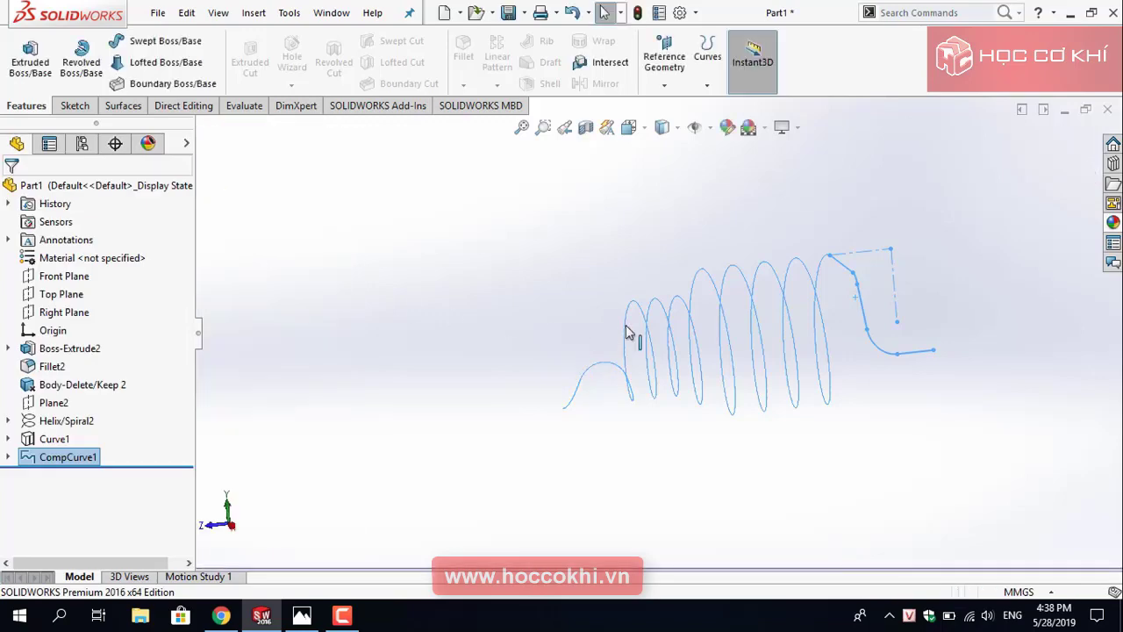
# Clear the selection and orbit the spring to inspect CompCurve1.
pyautogui.scroll(-2, 903, 279)
pyautogui.click(515, 322)
pyautogui.scroll(3, 515, 322)
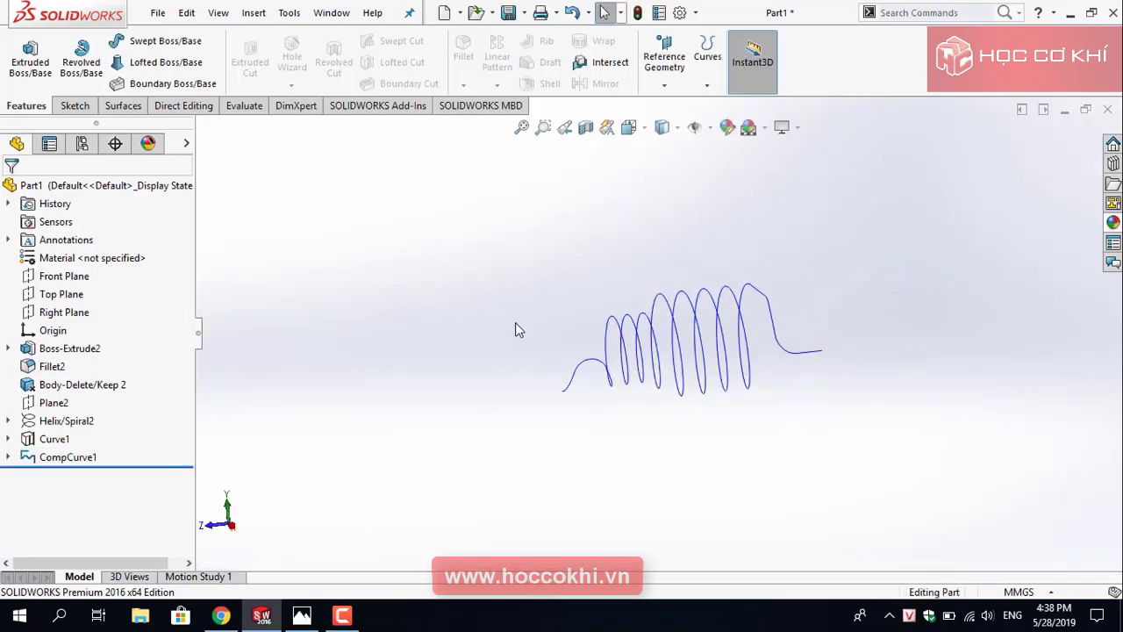
pyautogui.moveTo(556, 258)
pyautogui.mouseDown(button='middle')
pyautogui.moveTo(586, 249)
pyautogui.moveTo(640, 371)
pyautogui.moveTo(594, 255)
pyautogui.moveTo(658, 429)
pyautogui.moveTo(567, 295)
pyautogui.mouseUp(button='middle')
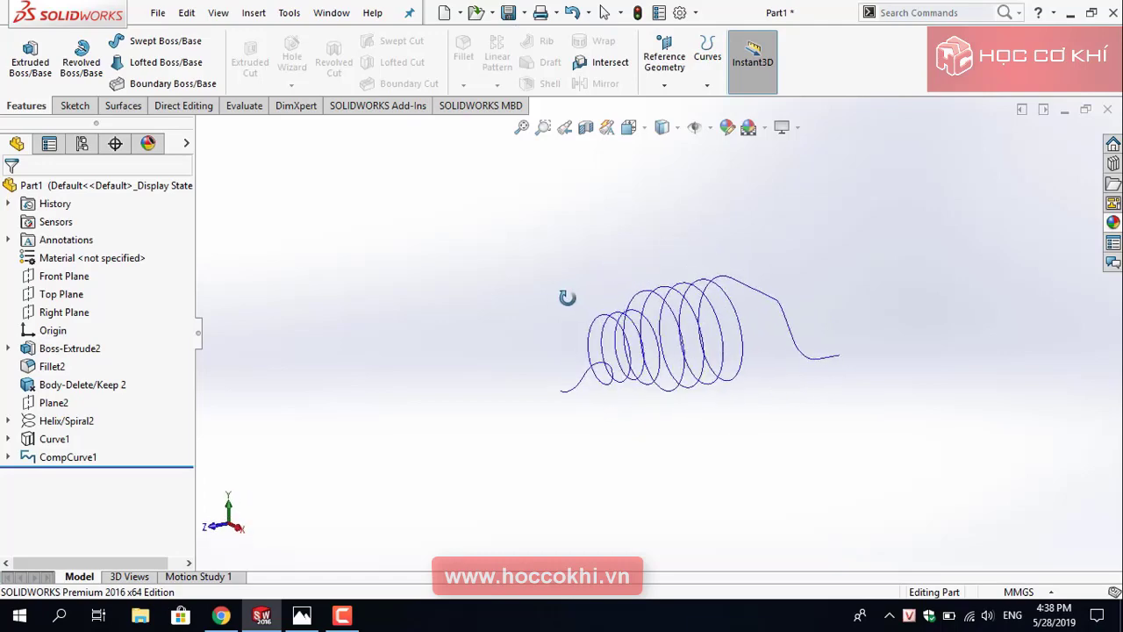
pyautogui.scroll(-3, 875, 347)
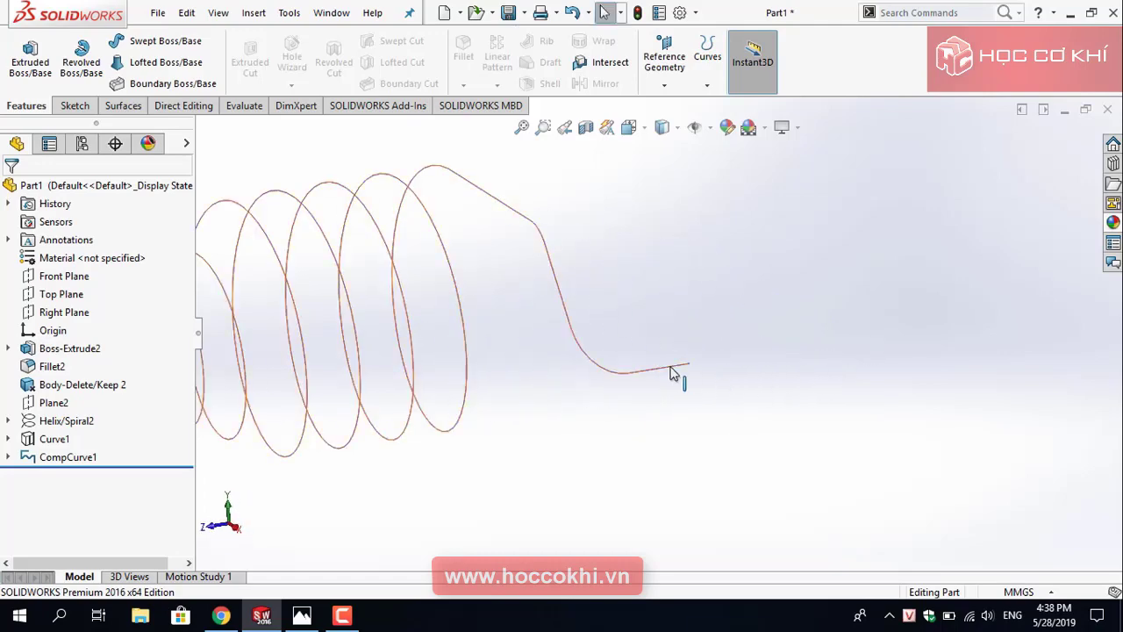
pyautogui.scroll(5, 673, 374)
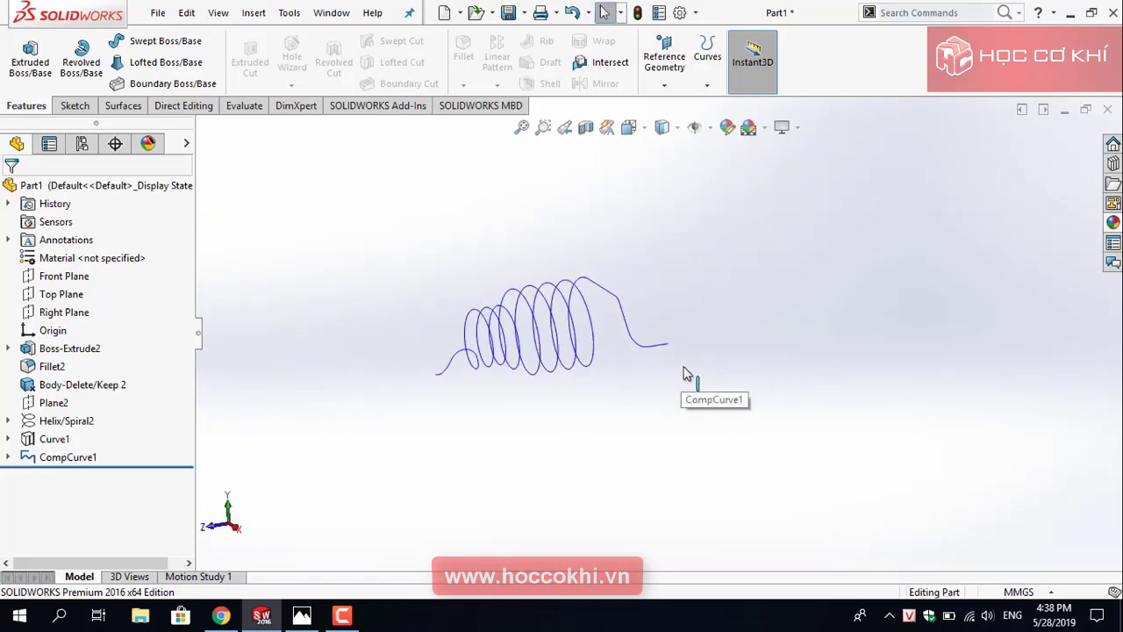
# Start a Front Plane sketch, view it from the back and draw a small circle near the curve end.
pyautogui.click(75, 277)
pyautogui.click(88, 249)
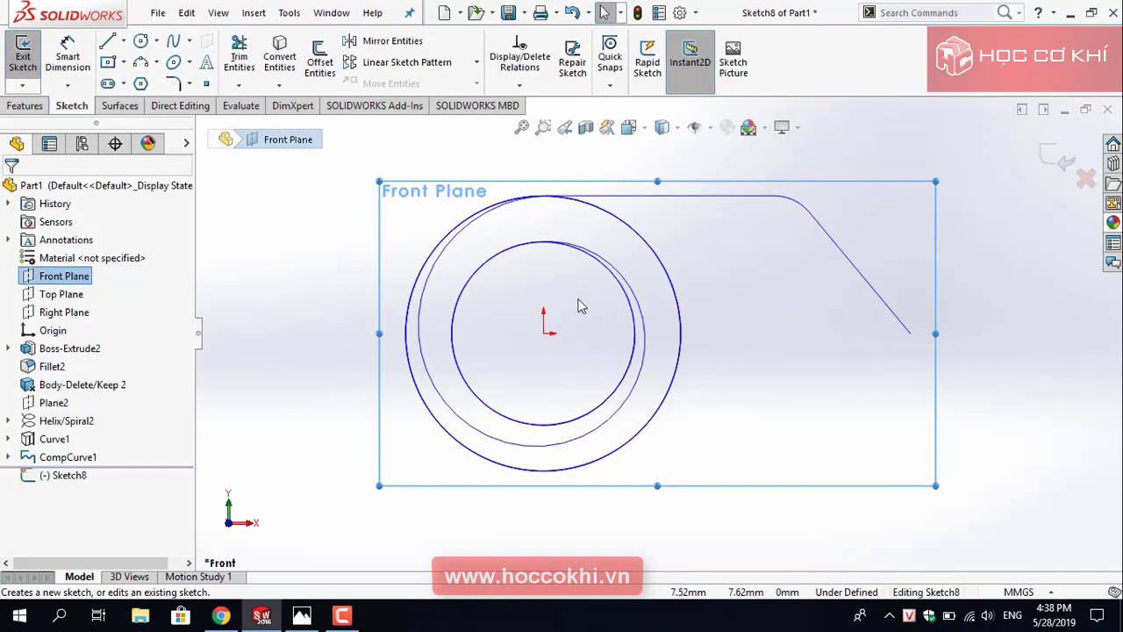
pyautogui.hotkey('ctrl', '8')
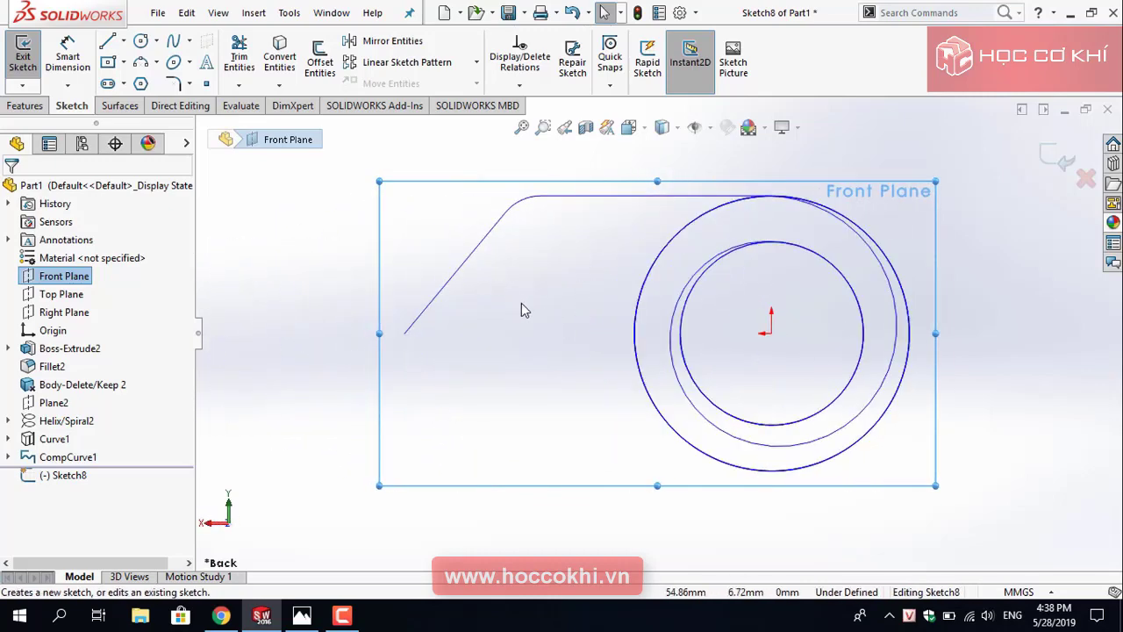
pyautogui.moveTo(521, 307); pyautogui.dragTo(529, 308, button='right')
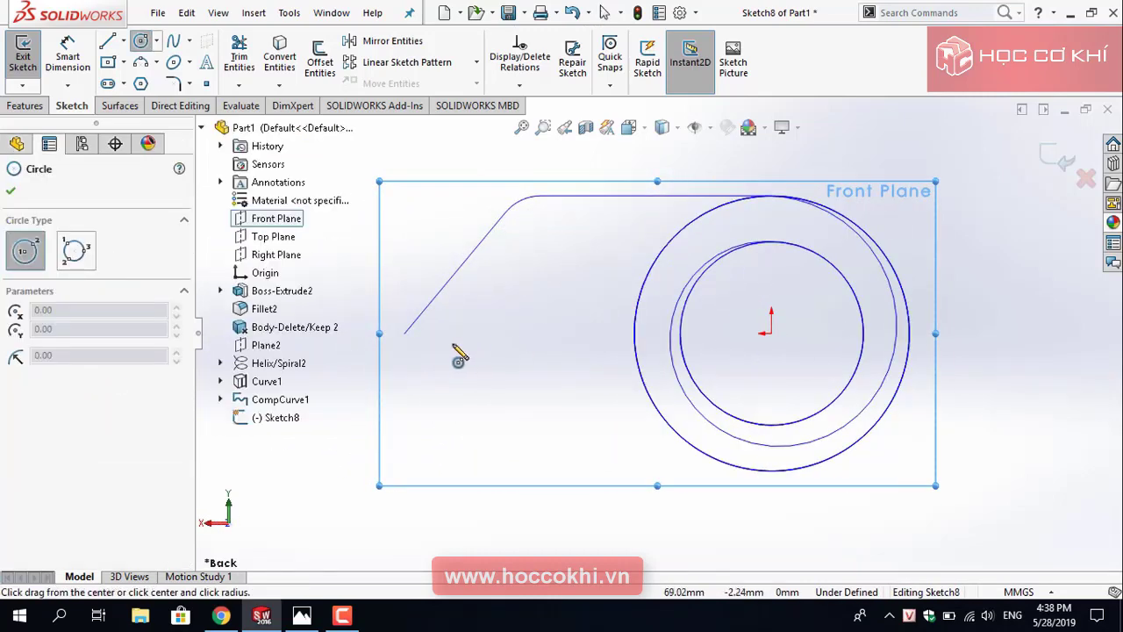
pyautogui.click(453, 344)
pyautogui.click(462, 353)
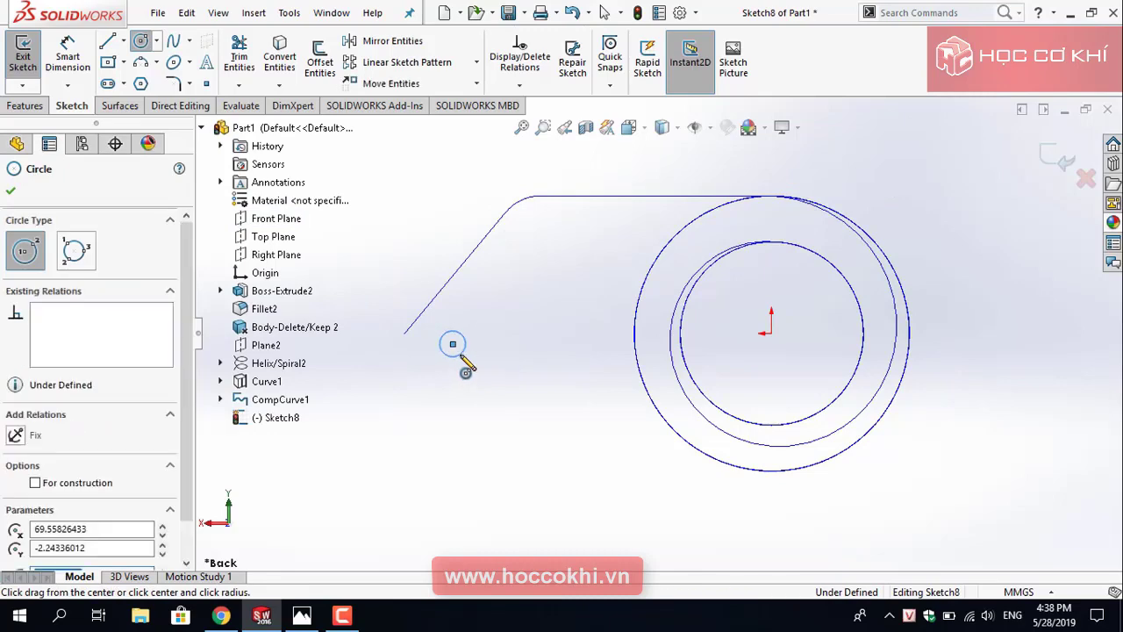
pyautogui.press('Escape')
# Dimension the circle to 3 mm diameter and orbit to see the spring curve.
pyautogui.moveTo(526, 351); pyautogui.dragTo(489, 313, button='right')
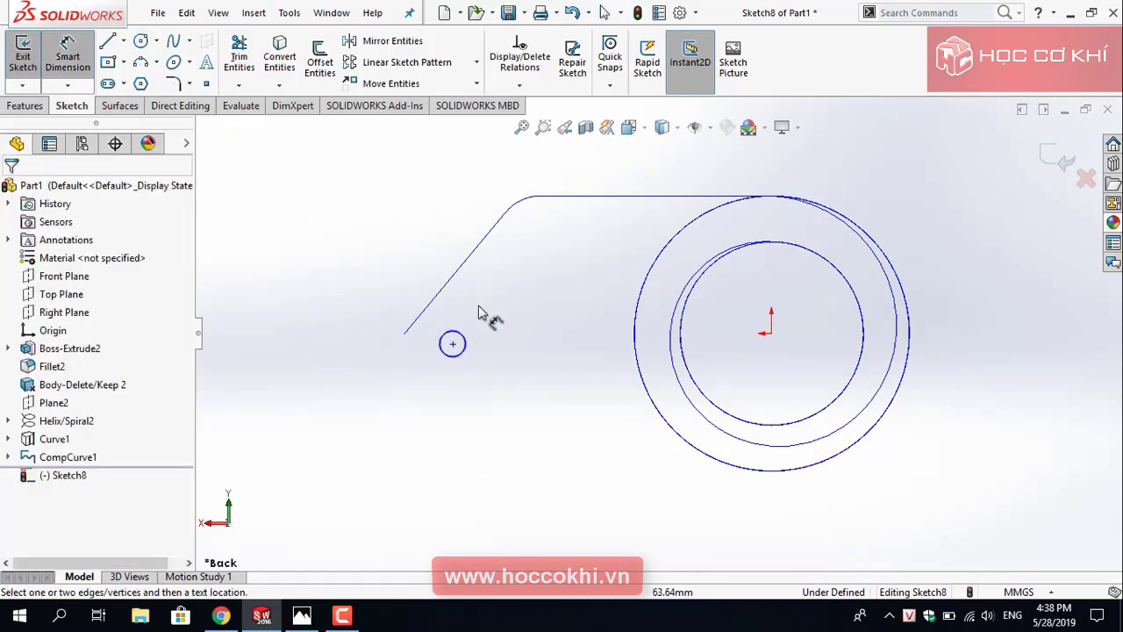
pyautogui.click(462, 338)
pyautogui.click(479, 323)
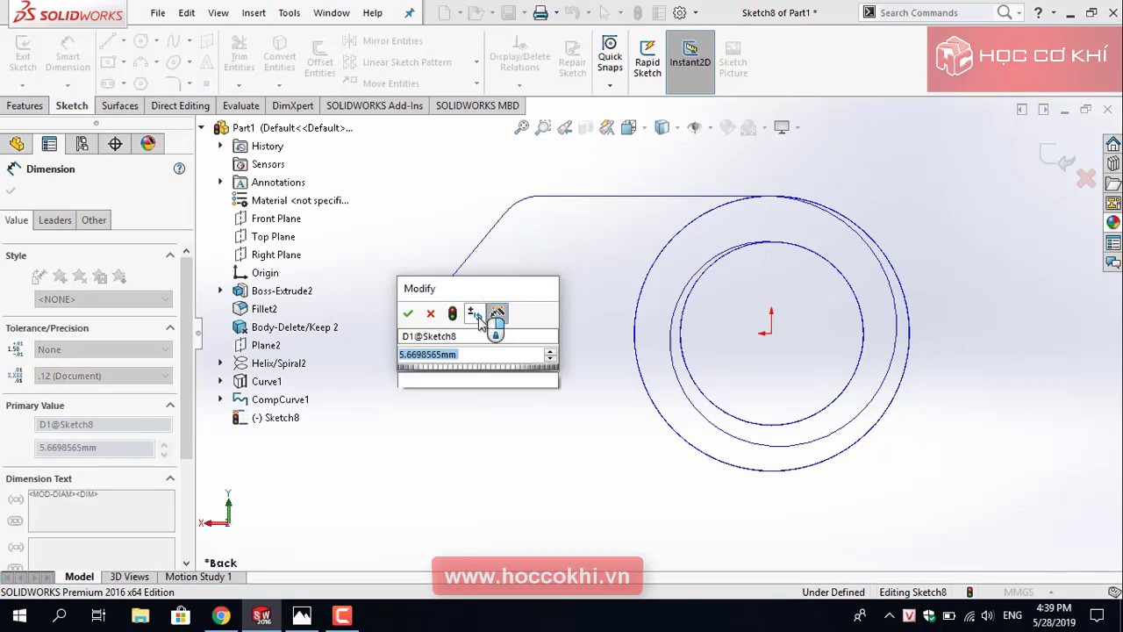
pyautogui.write('3')
pyautogui.press('Return')
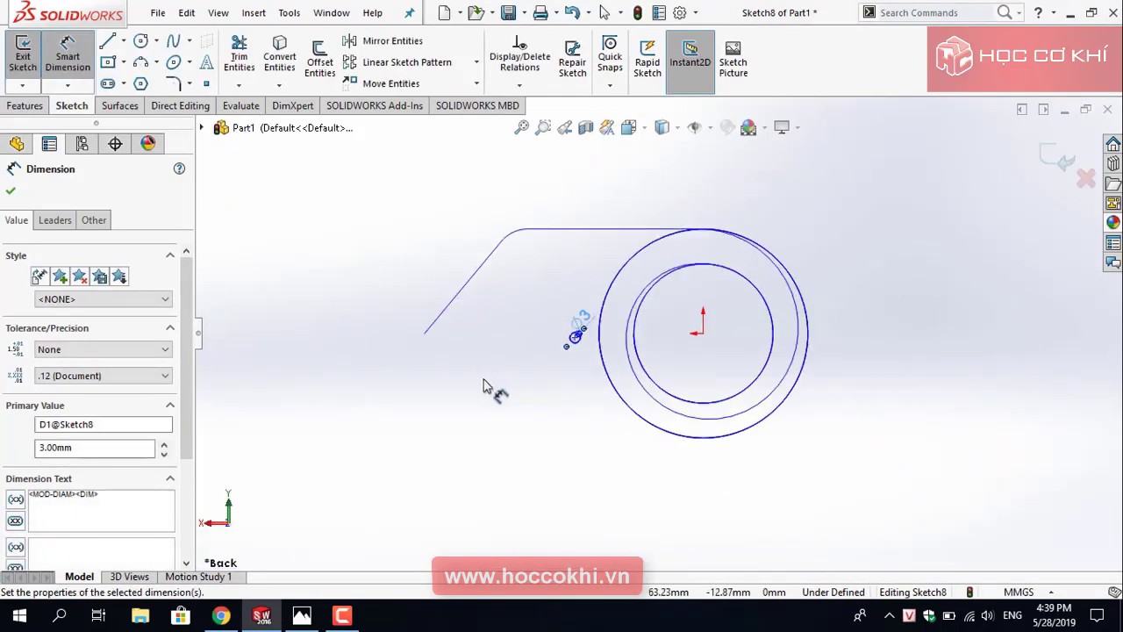
pyautogui.press('Escape')
pyautogui.scroll(-5, 533, 342)
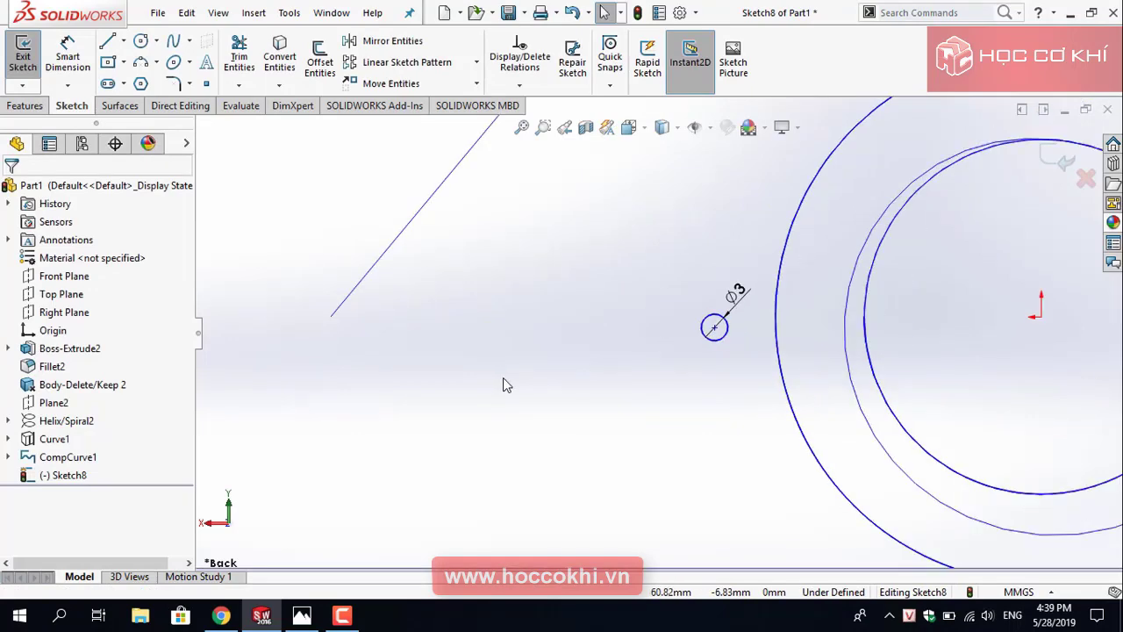
pyautogui.moveTo(503, 378)
pyautogui.mouseDown(button='middle')
pyautogui.moveTo(792, 349)
pyautogui.moveTo(874, 365)
pyautogui.mouseUp(button='middle')
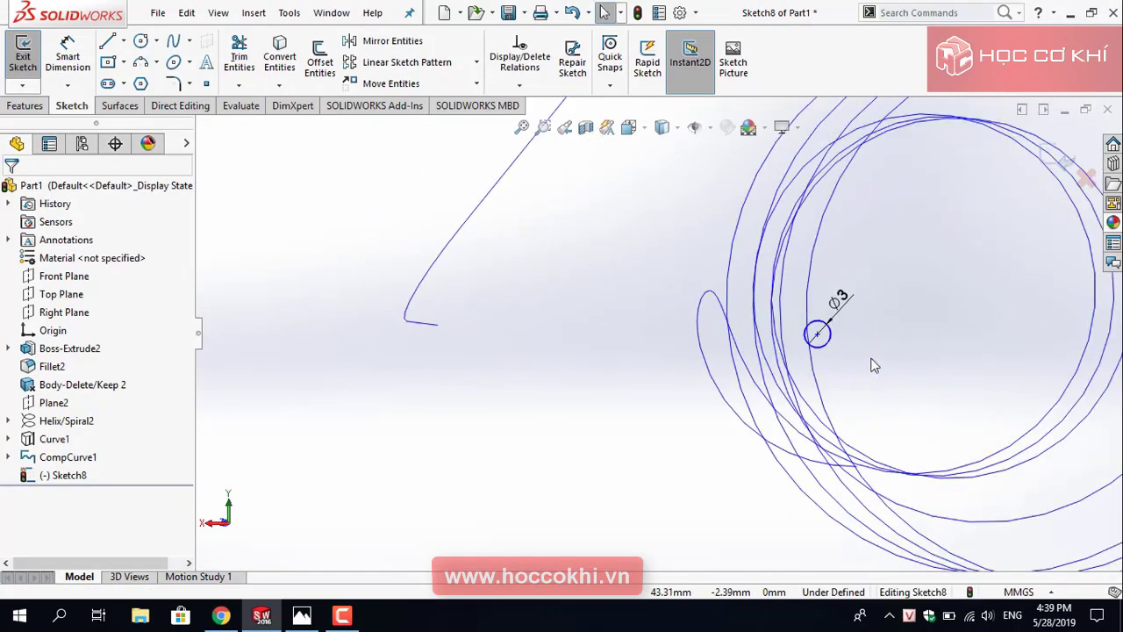
# Pierce the circle's centre point onto the composite spring curve.
pyautogui.click(817, 334)
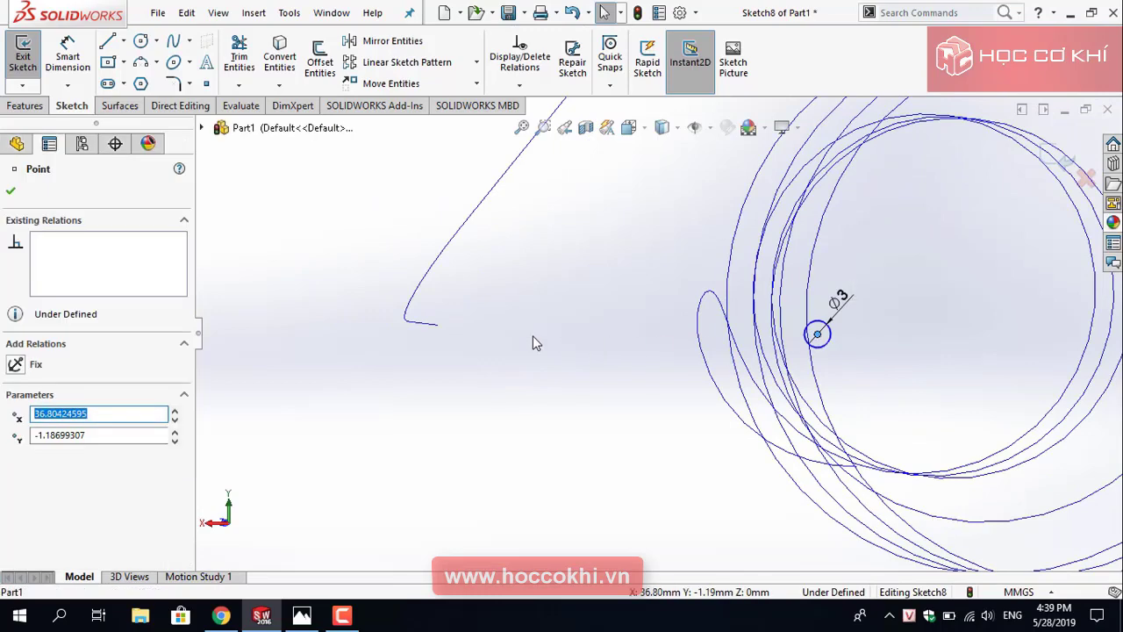
pyautogui.click(438, 327)
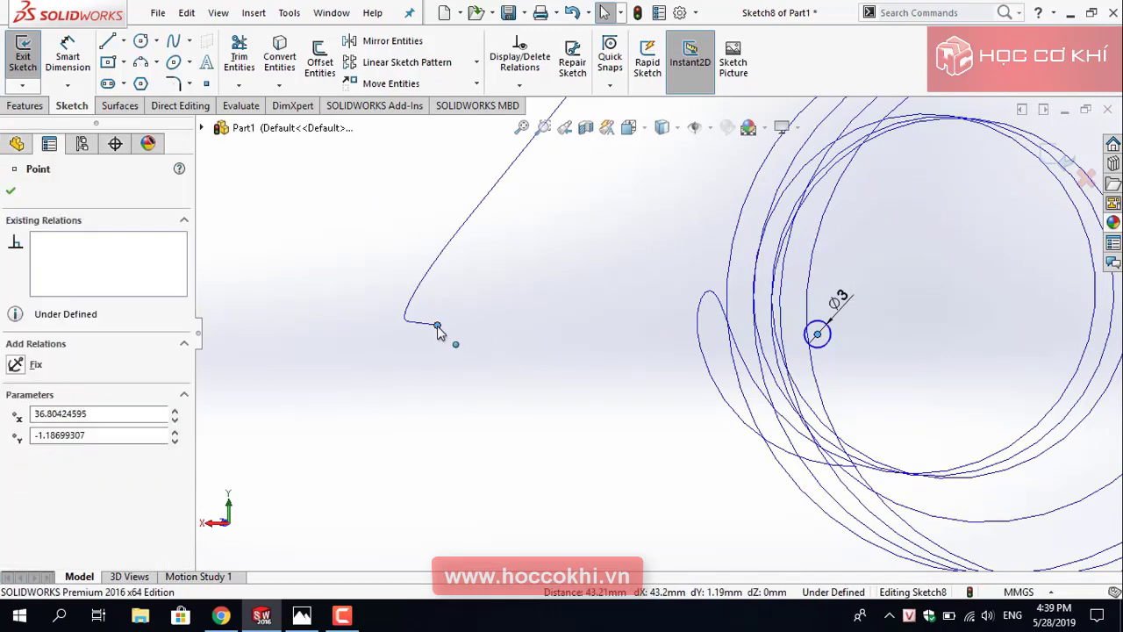
pyautogui.click(518, 342)
pyautogui.click(817, 334)
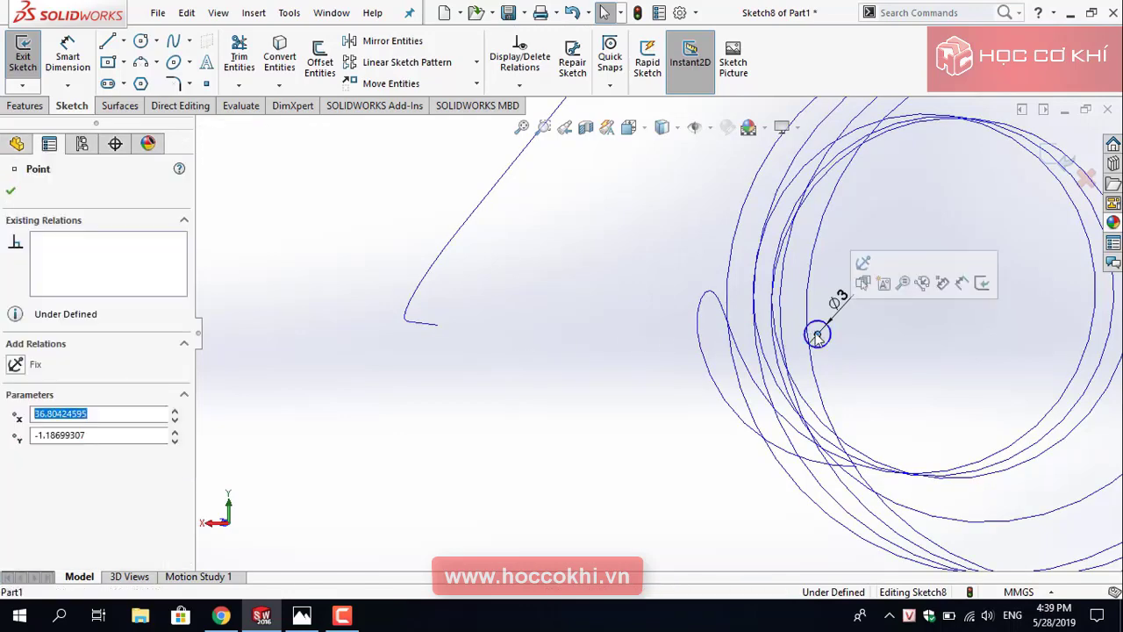
pyautogui.keyDown('ctrl'); pyautogui.click(428, 326); pyautogui.keyUp('ctrl')
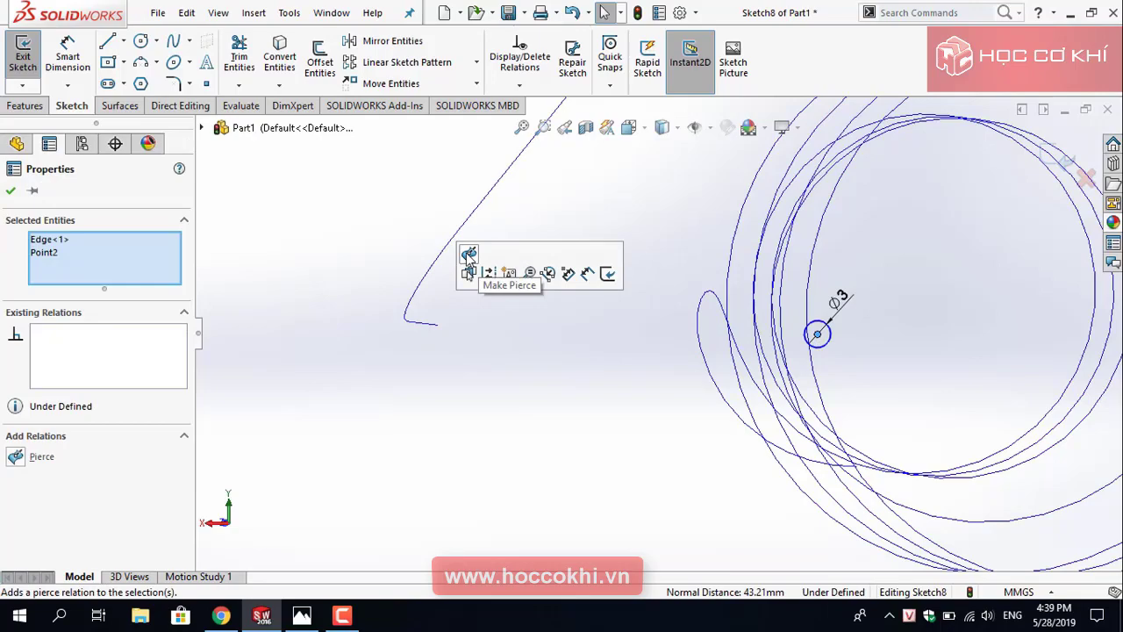
pyautogui.click(469, 255)
# Orbit to view the whole spring, then bring up the Features commands.
pyautogui.moveTo(534, 397)
pyautogui.mouseDown(button='middle')
pyautogui.moveTo(572, 401)
pyautogui.moveTo(702, 373)
pyautogui.mouseUp(button='middle')
pyautogui.scroll(-5, 650, 359)
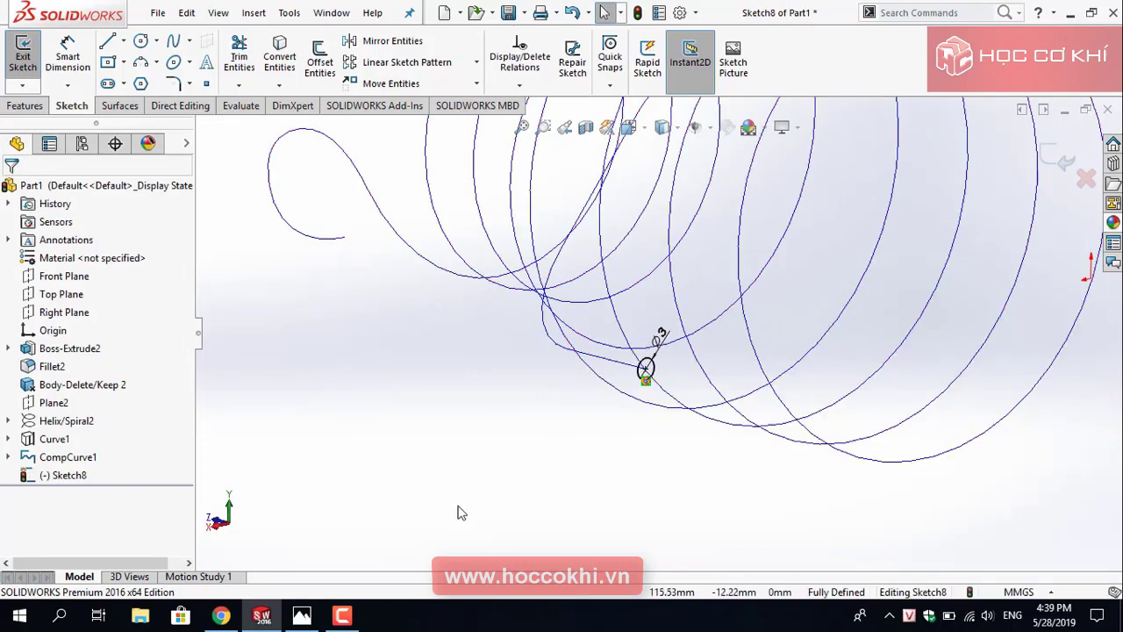
pyautogui.scroll(5, 646, 377)
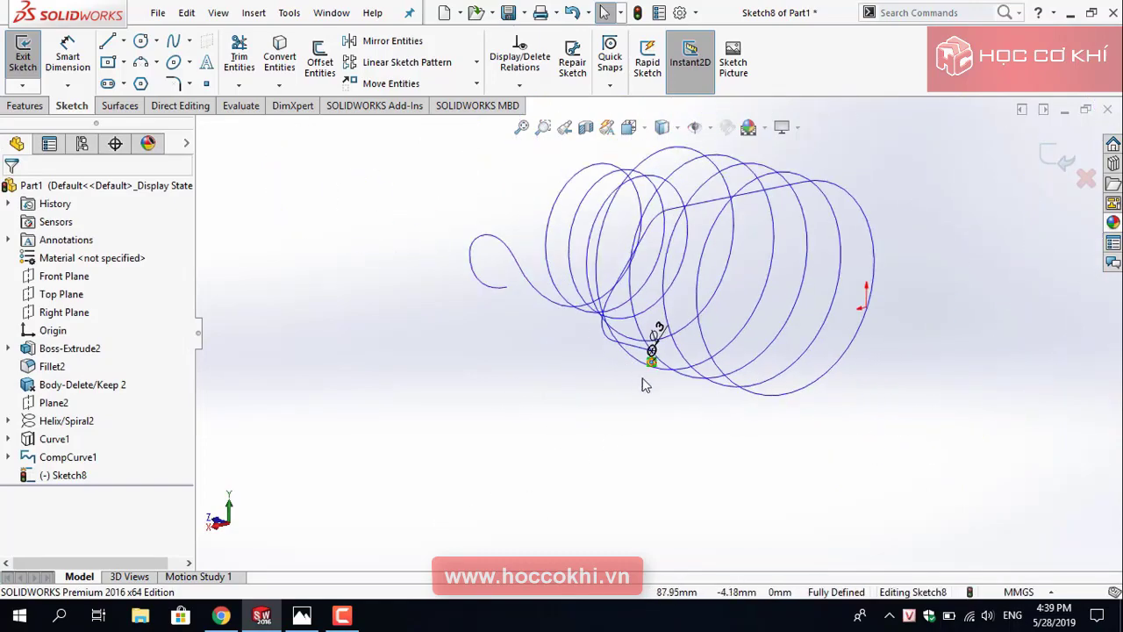
pyautogui.scroll(-6, 640, 385)
pyautogui.scroll(5, 614, 399)
pyautogui.moveTo(552, 418); pyautogui.dragTo(571, 363, button='middle')
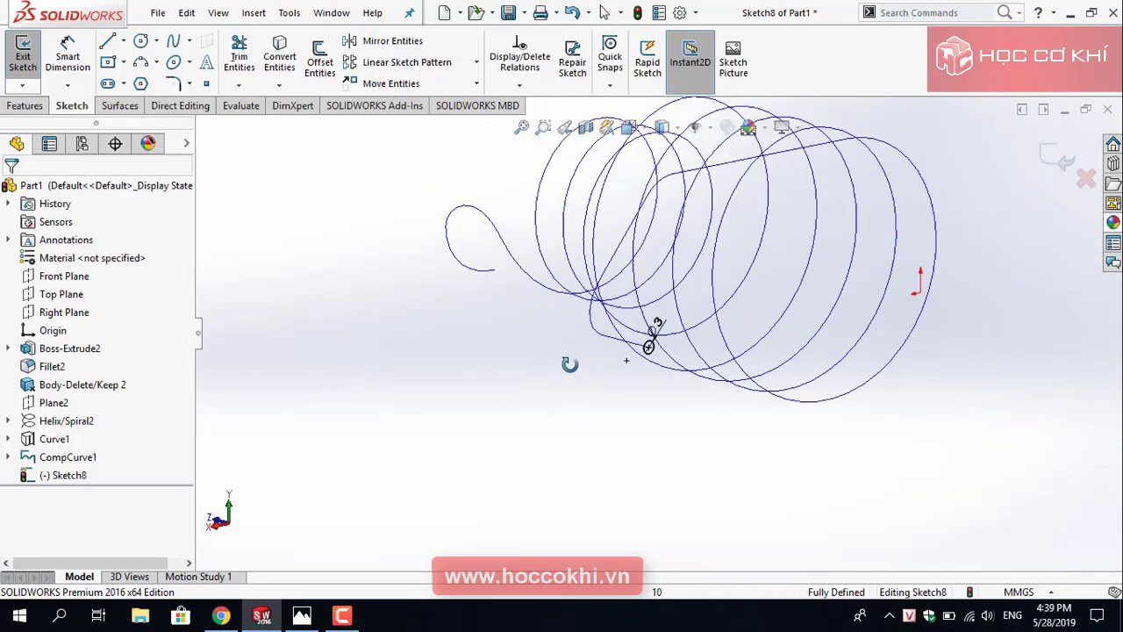
pyautogui.click(25, 105)
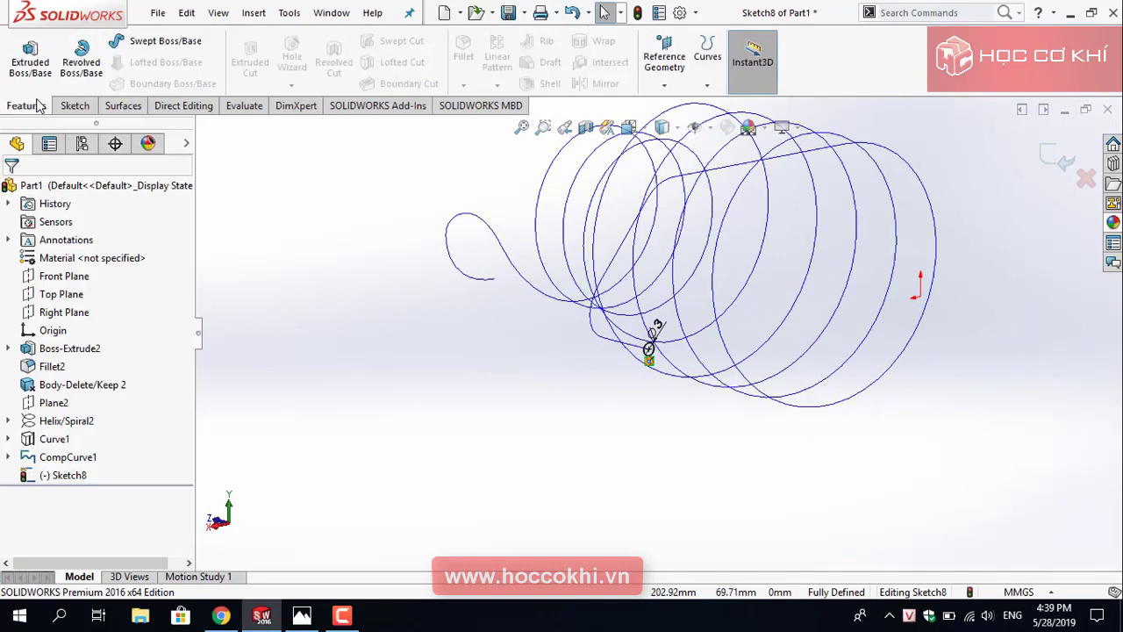
# Sweep the Ø3 mm Sketch8 circle along CompCurve1 to create Sweep1.
pyautogui.click(146, 51)
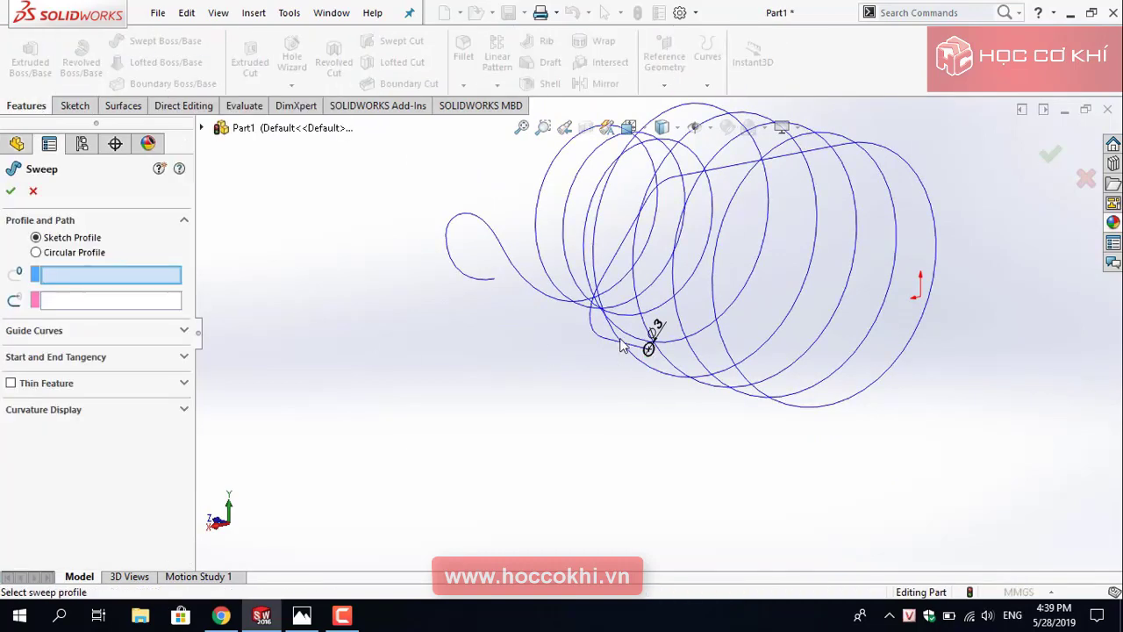
pyautogui.scroll(-3, 620, 344)
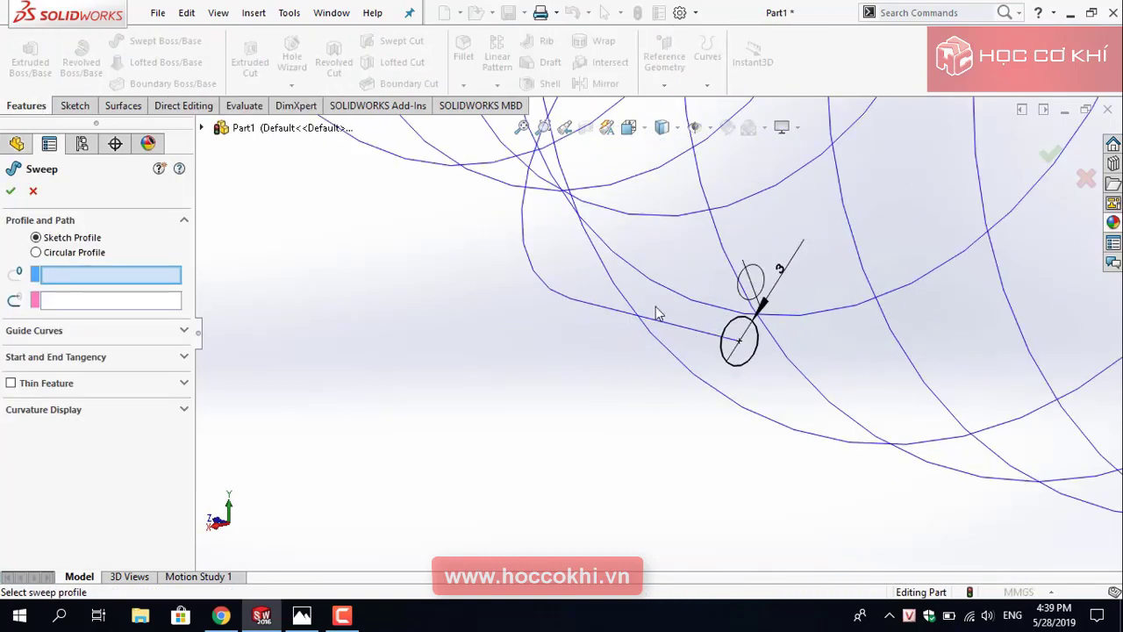
pyautogui.click(747, 370)
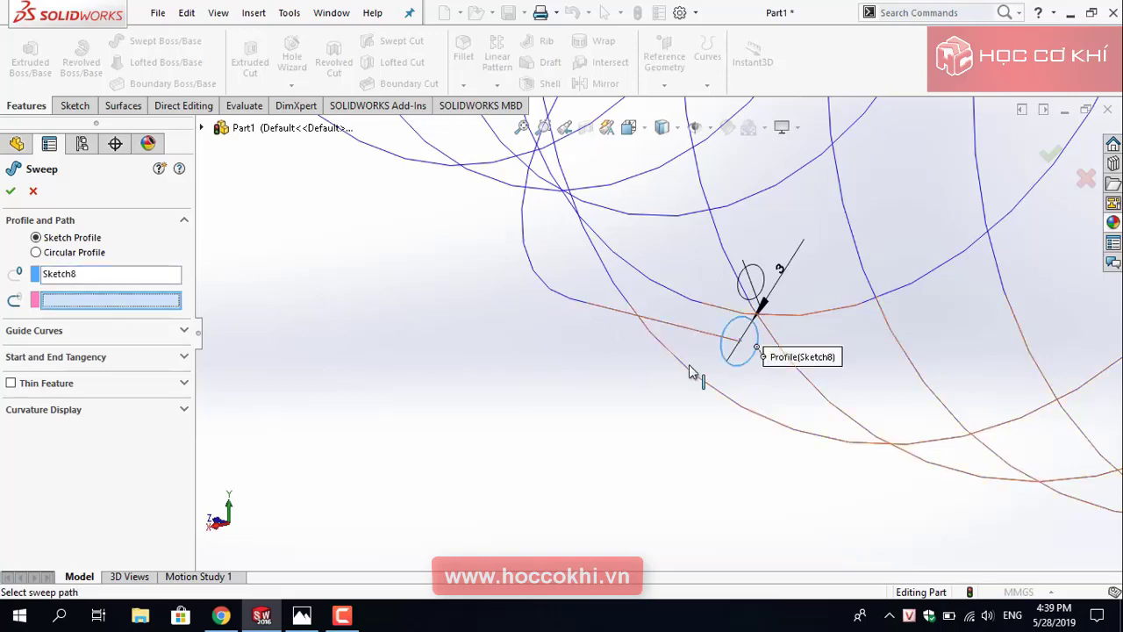
pyautogui.scroll(2, 638, 301)
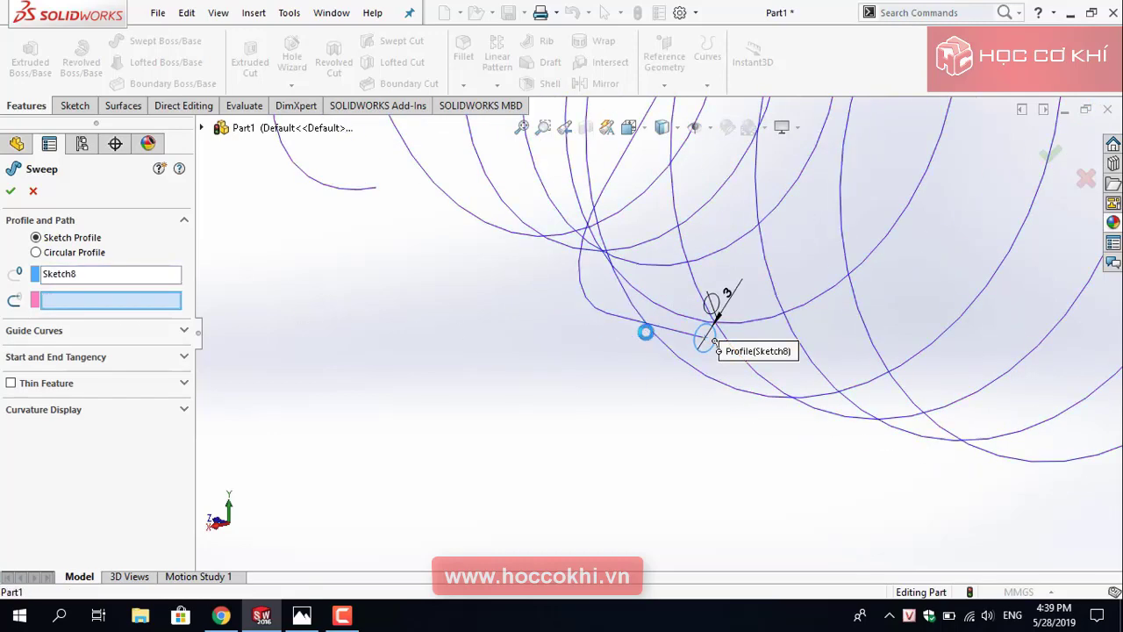
pyautogui.click(647, 329)
pyautogui.moveTo(664, 404)
pyautogui.mouseDown(button='middle')
pyautogui.moveTo(644, 379)
pyautogui.moveTo(711, 404)
pyautogui.moveTo(685, 466)
pyautogui.moveTo(631, 383)
pyautogui.moveTo(647, 251)
pyautogui.moveTo(742, 199)
pyautogui.moveTo(780, 283)
pyautogui.moveTo(749, 230)
pyautogui.moveTo(708, 413)
pyautogui.moveTo(724, 377)
pyautogui.moveTo(622, 356)
pyautogui.moveTo(640, 418)
pyautogui.mouseUp(button='middle')
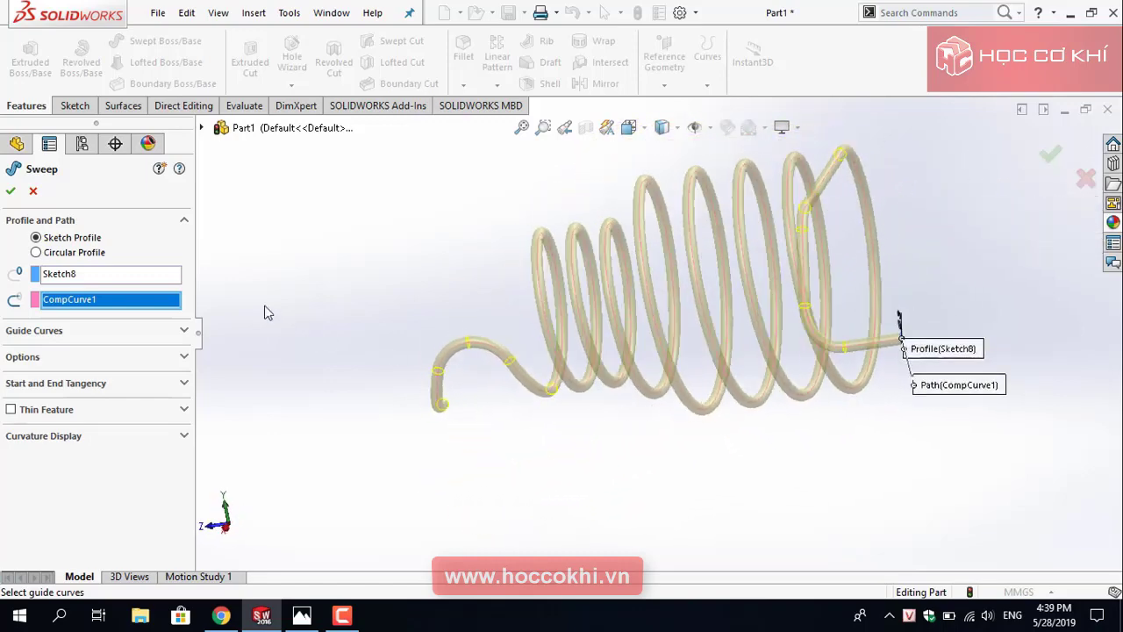
pyautogui.click(11, 193)
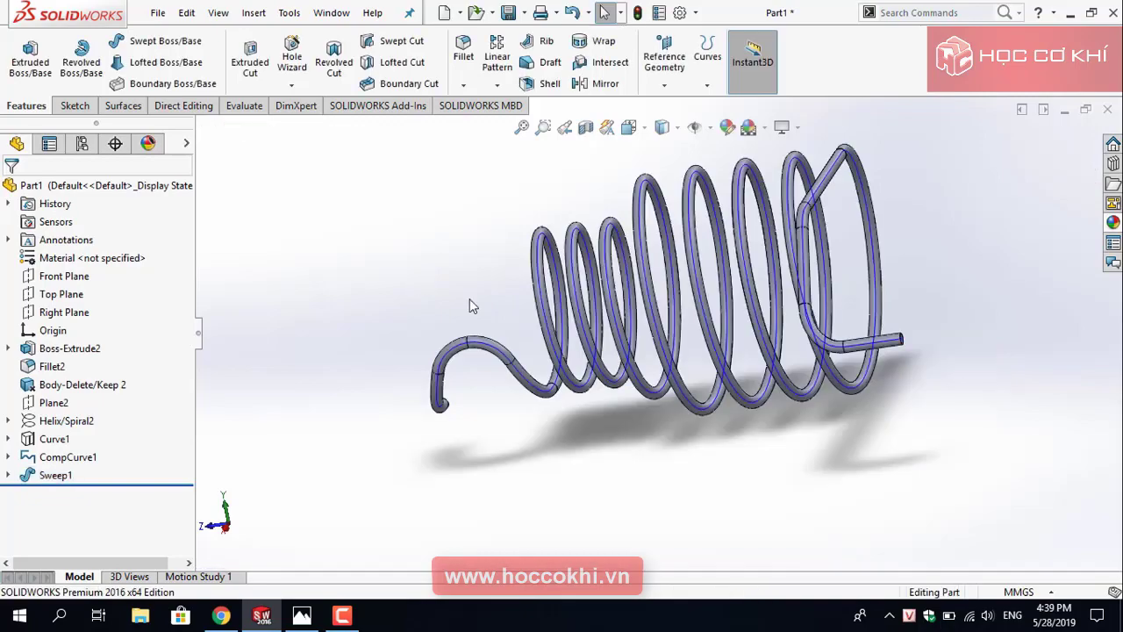
# Orbit and zoom to inspect the end face of the straight wire end.
pyautogui.moveTo(764, 431)
pyautogui.mouseDown(button='middle')
pyautogui.moveTo(742, 466)
pyautogui.moveTo(743, 451)
pyautogui.moveTo(720, 472)
pyautogui.mouseUp(button='middle')
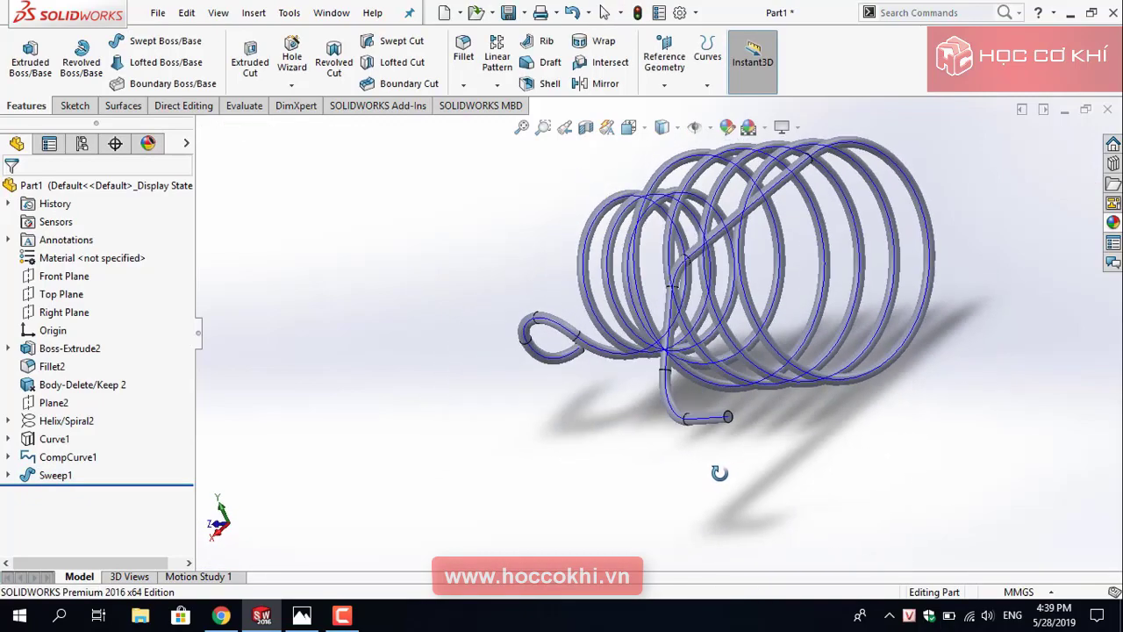
pyautogui.scroll(-5, 707, 391)
pyautogui.scroll(6, 707, 392)
pyautogui.scroll(-5, 679, 364)
pyautogui.scroll(-3, 507, 225)
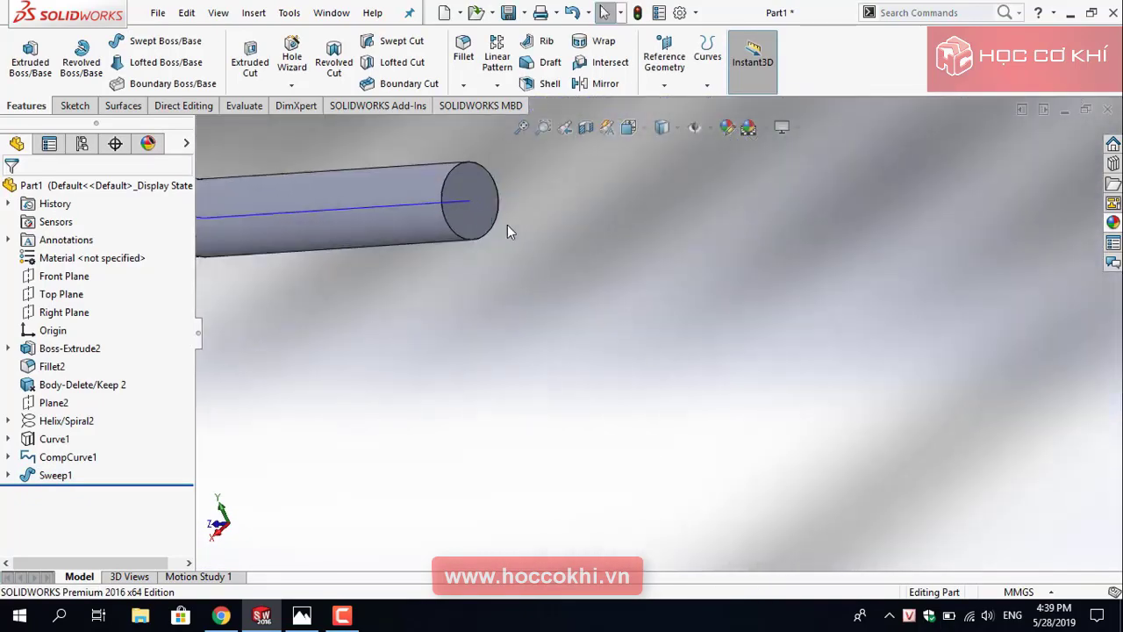
pyautogui.click(507, 225)
pyautogui.scroll(3, 505, 223)
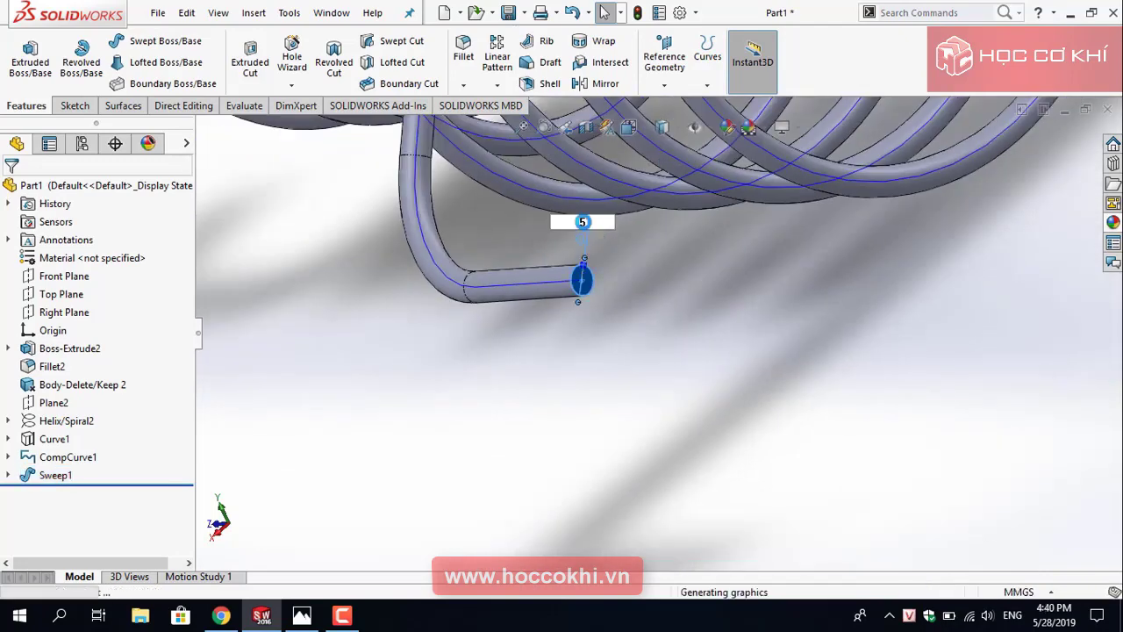
pyautogui.scroll(2, 605, 272)
pyautogui.scroll(4, 624, 319)
pyautogui.scroll(2, 693, 303)
pyautogui.moveTo(667, 295); pyautogui.dragTo(678, 280, button='middle')
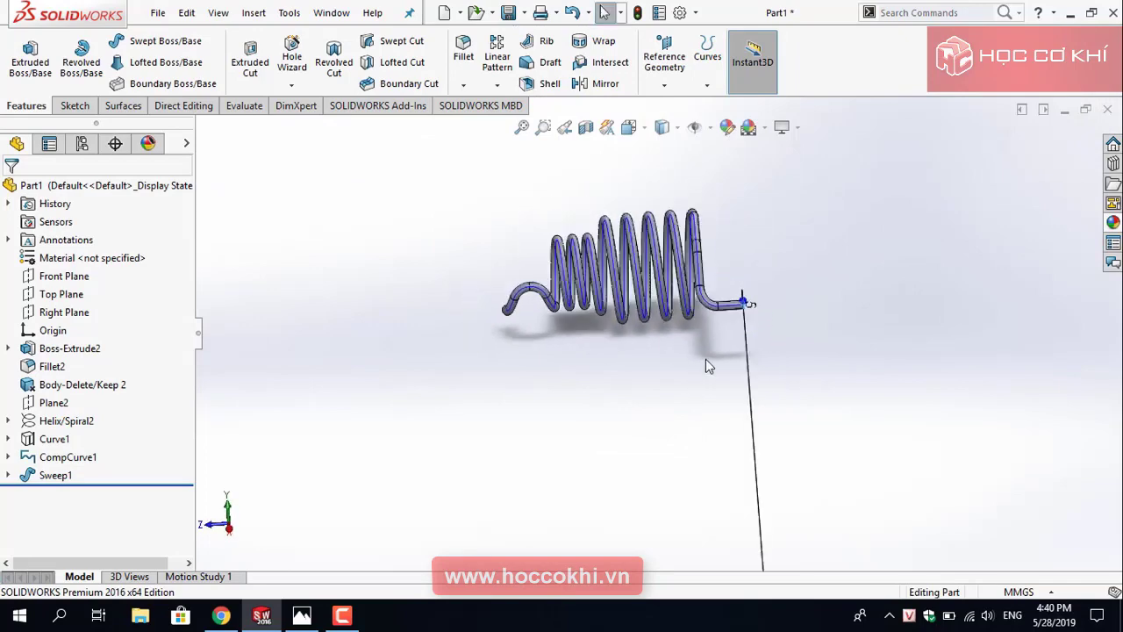
pyautogui.scroll(-3, 579, 241)
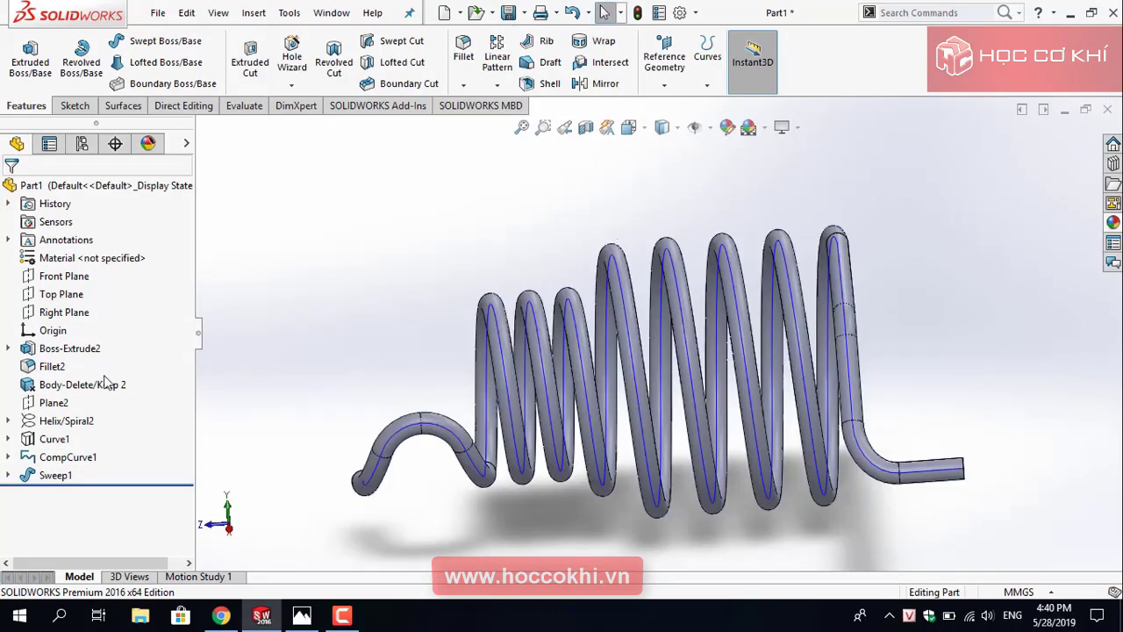
# Hide CompCurve1 from the feature tree and view the solid spring.
pyautogui.click(71, 456)
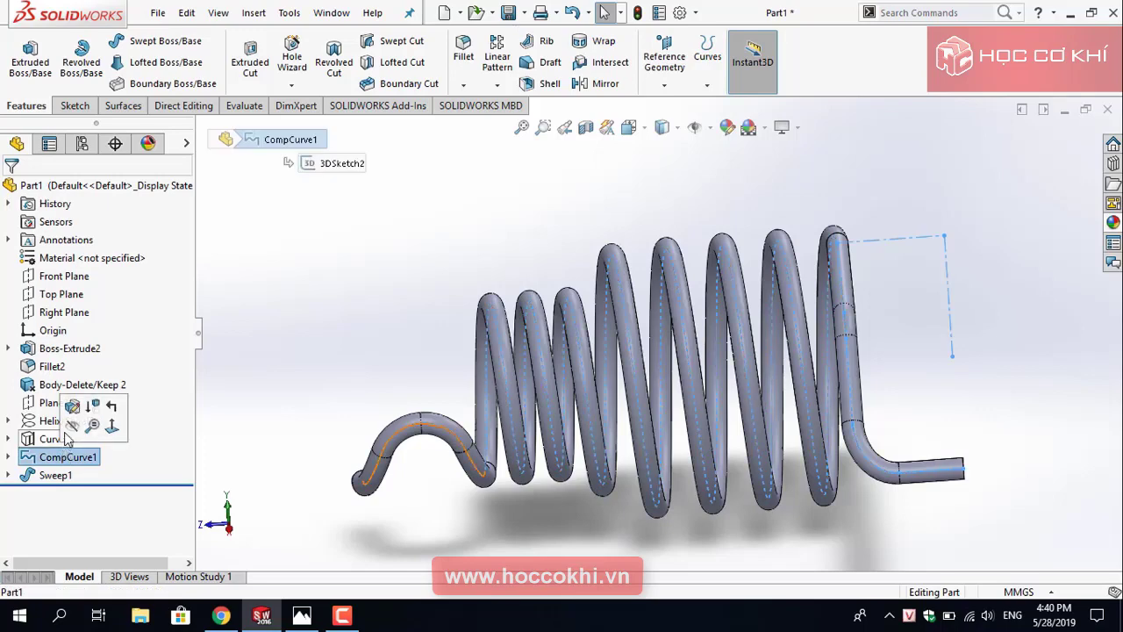
pyautogui.click(72, 424)
pyautogui.scroll(5, 298, 315)
pyautogui.moveTo(419, 303)
pyautogui.mouseDown(button='middle')
pyautogui.moveTo(379, 386)
pyautogui.moveTo(431, 301)
pyautogui.moveTo(401, 414)
pyautogui.moveTo(418, 346)
pyautogui.moveTo(737, 437)
pyautogui.moveTo(714, 407)
pyautogui.moveTo(711, 296)
pyautogui.mouseUp(button='middle')
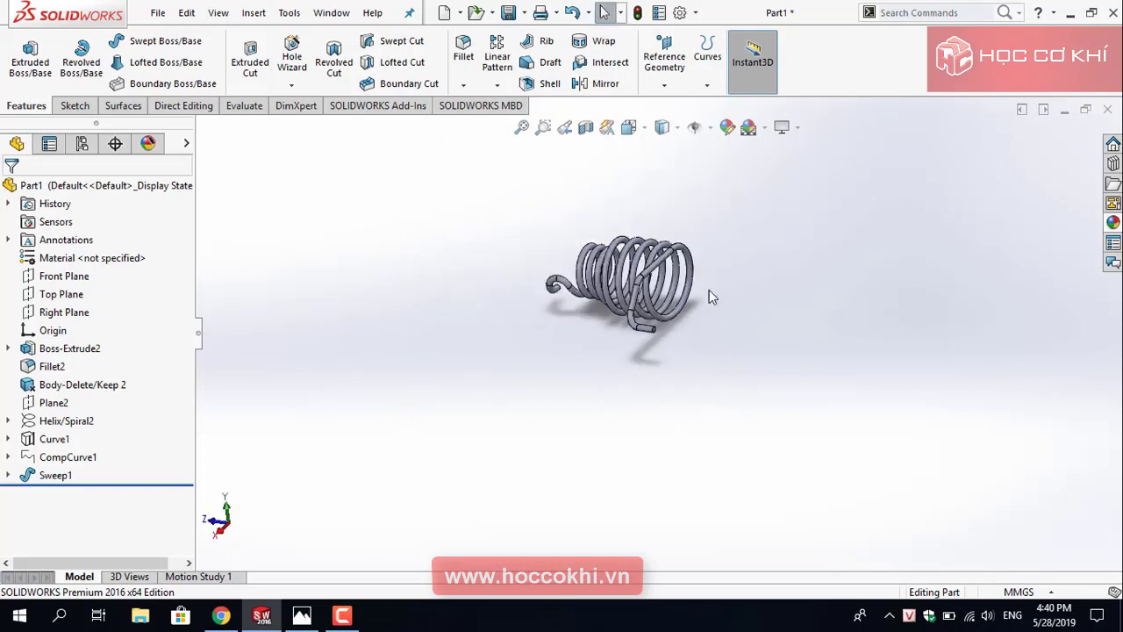
pyautogui.scroll(-2, 702, 263)
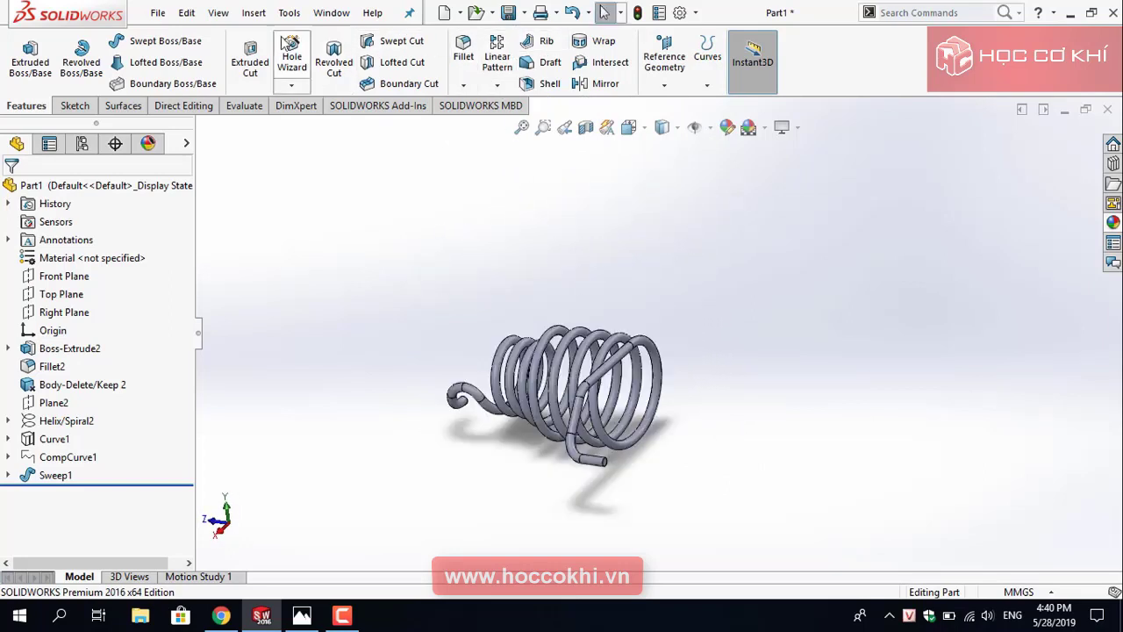
# Mirror the Sweep1 body about the straight hook's end face.
pyautogui.click(586, 83)
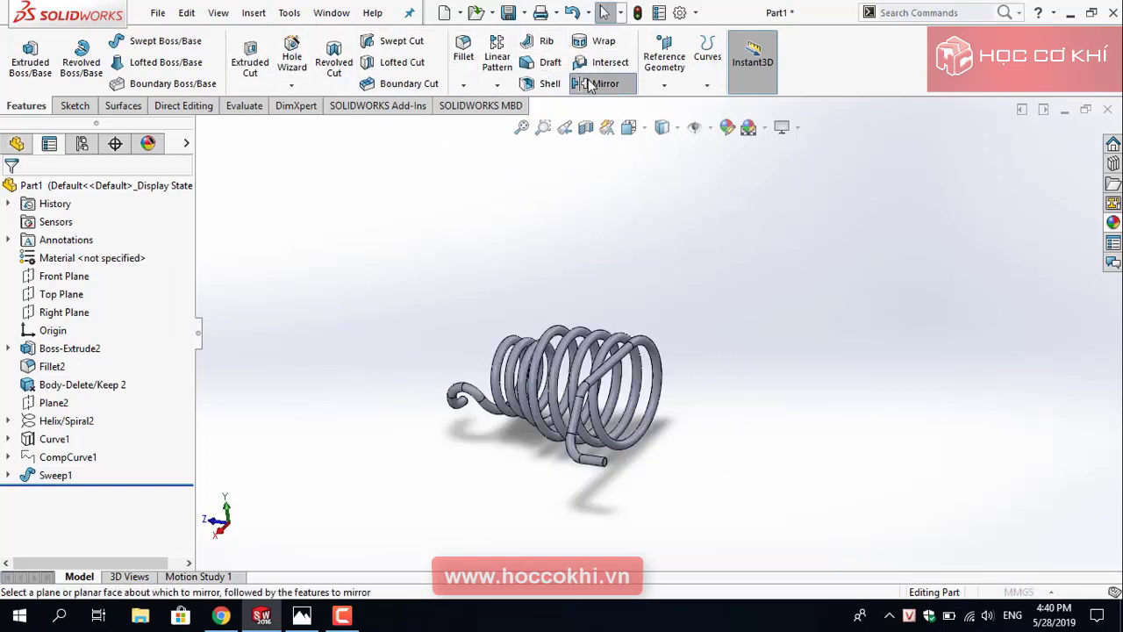
pyautogui.scroll(-3, 636, 490)
pyautogui.scroll(-3, 584, 404)
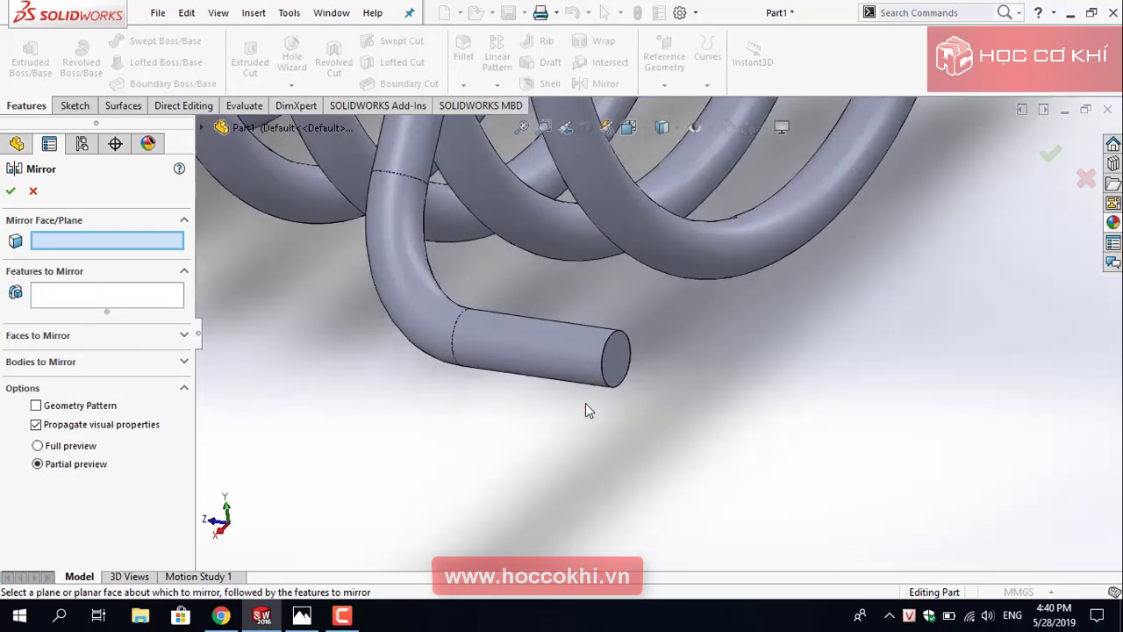
pyautogui.click(621, 367)
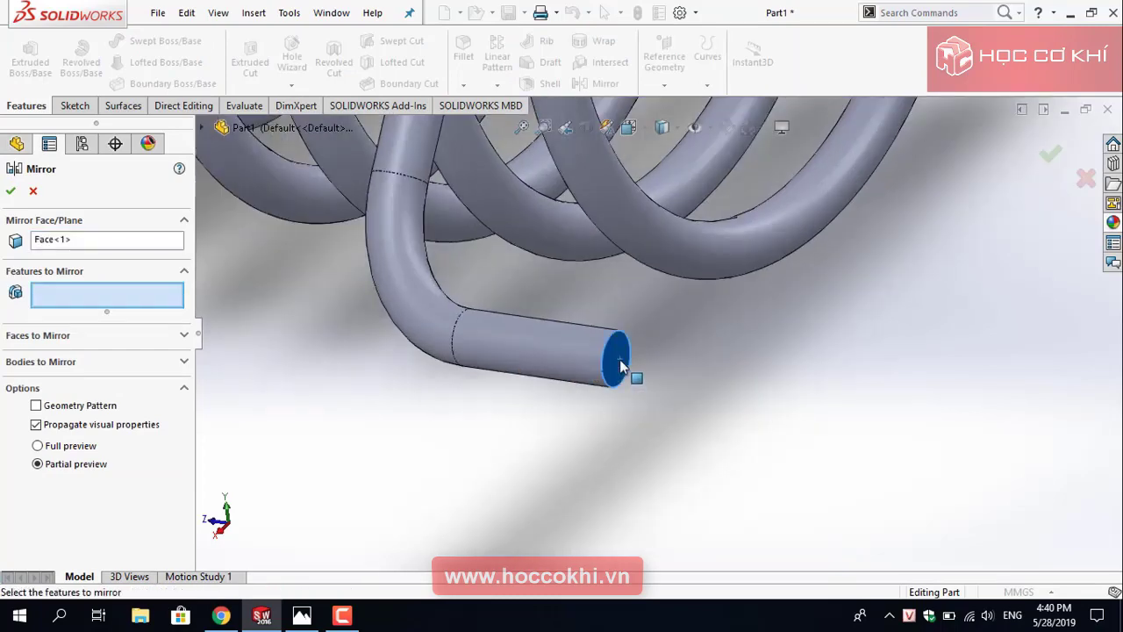
pyautogui.scroll(5, 621, 367)
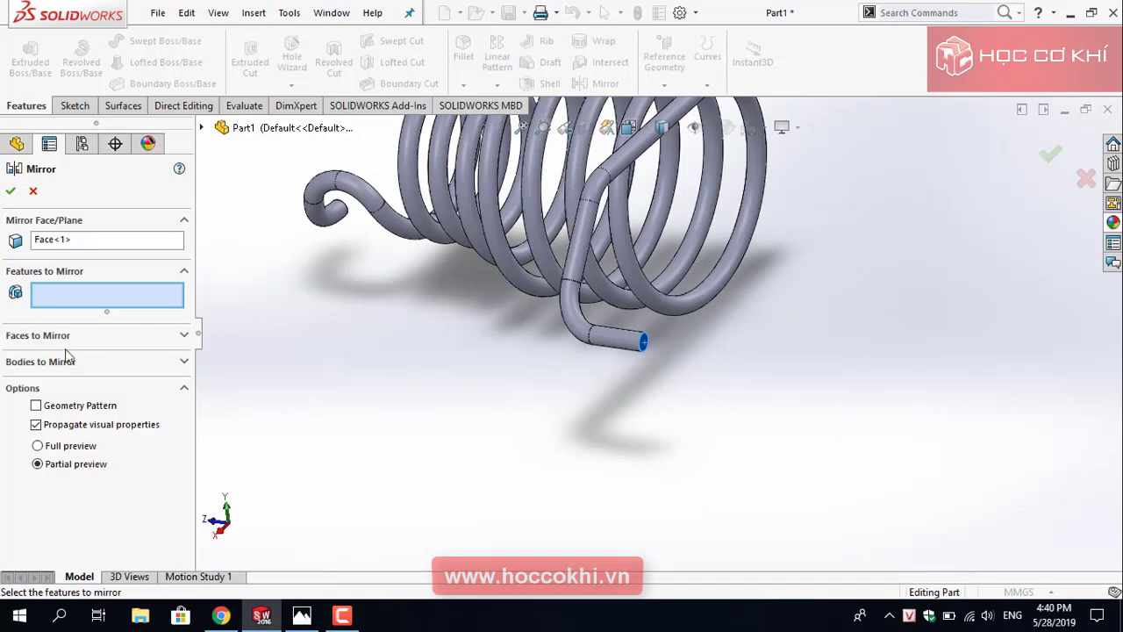
pyautogui.click(40, 367)
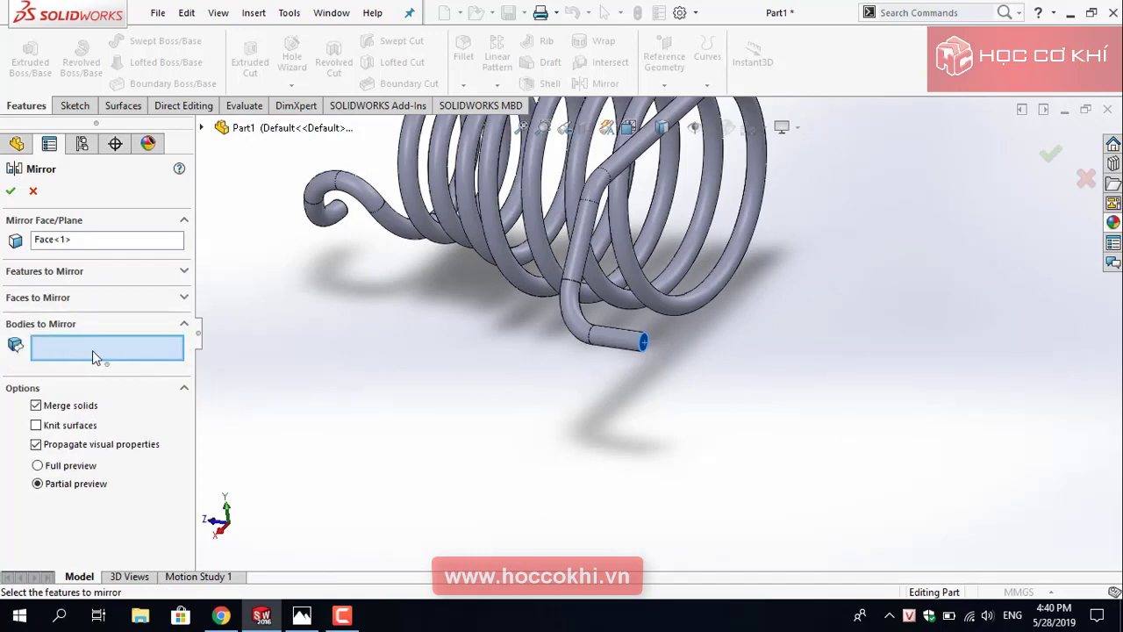
pyautogui.click(491, 236)
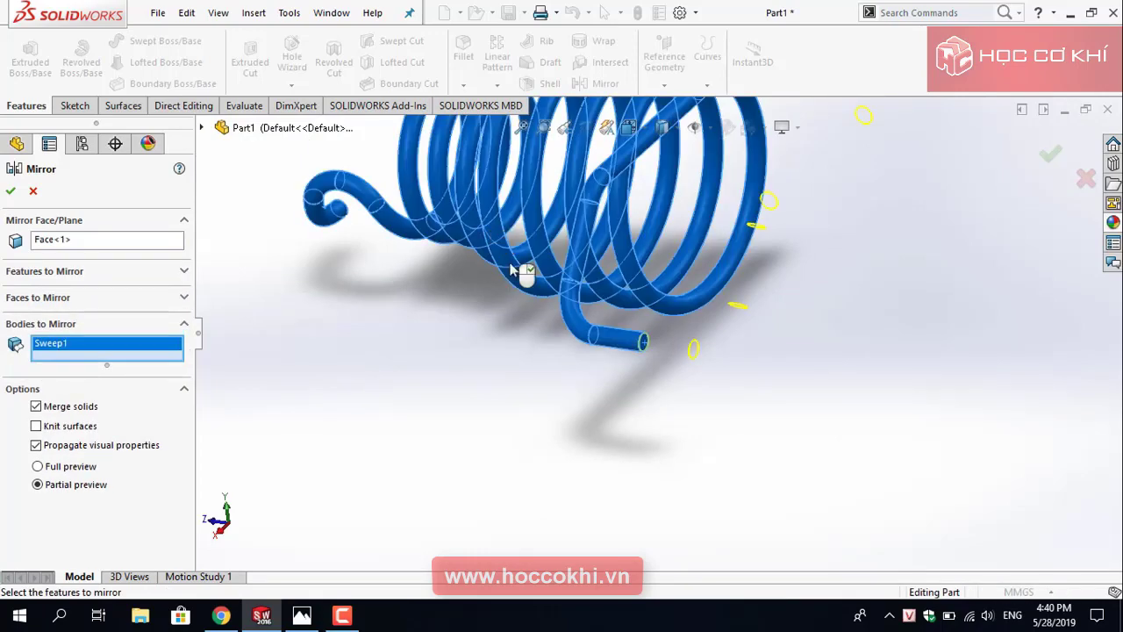
pyautogui.scroll(5, 593, 344)
pyautogui.click(11, 191)
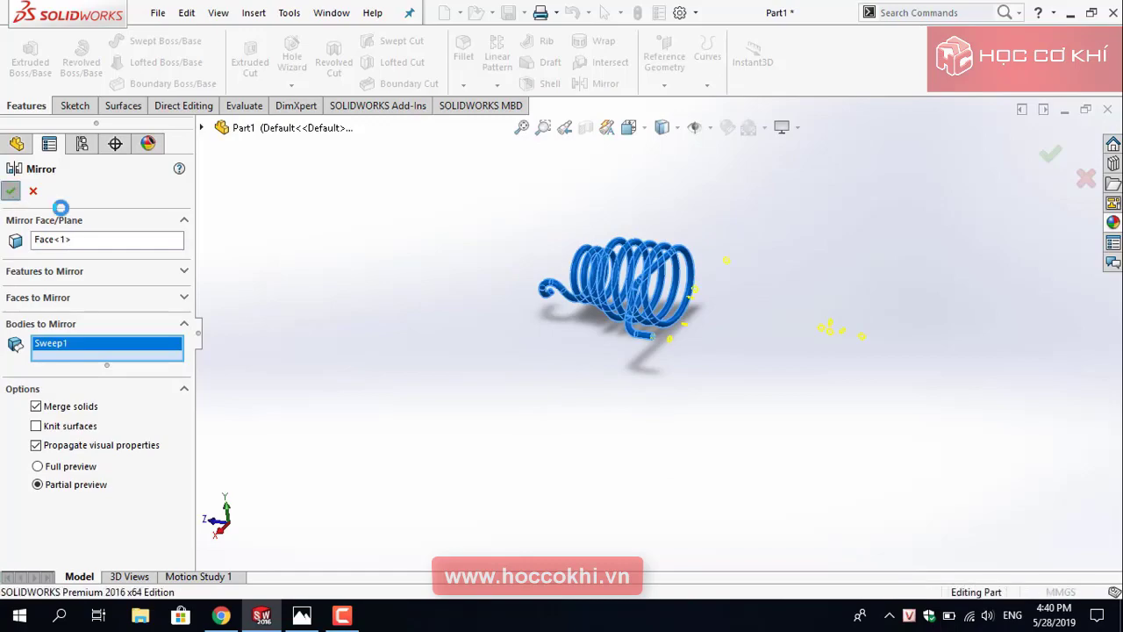
# Inspect the joint between the two springs and switch the display to Shaded without edges.
pyautogui.scroll(-3, 675, 276)
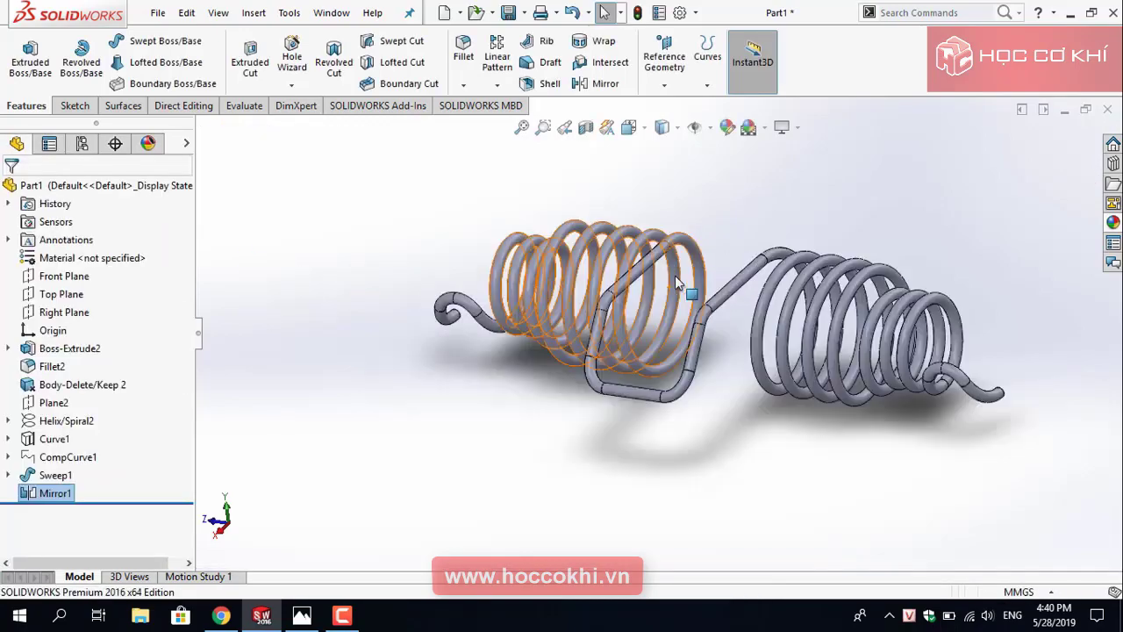
pyautogui.scroll(-2, 674, 276)
pyautogui.moveTo(674, 276)
pyautogui.mouseDown(button='middle')
pyautogui.moveTo(777, 324)
pyautogui.moveTo(764, 231)
pyautogui.mouseUp(button='middle')
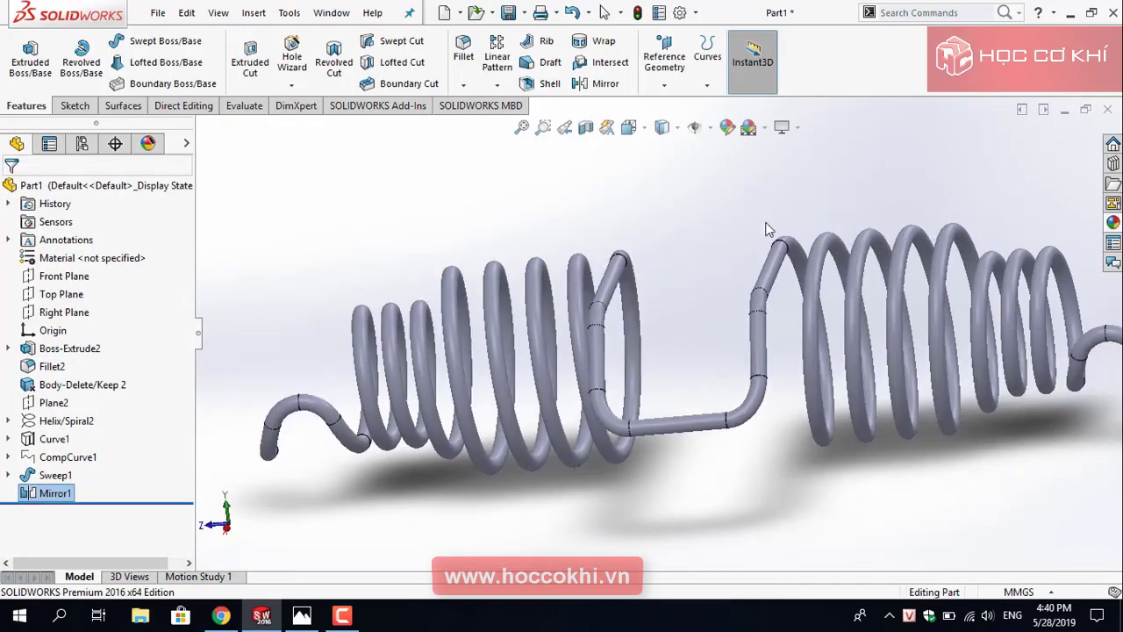
pyautogui.scroll(3, 690, 342)
pyautogui.moveTo(691, 342); pyautogui.dragTo(702, 388, button='middle')
pyautogui.scroll(-2, 686, 281)
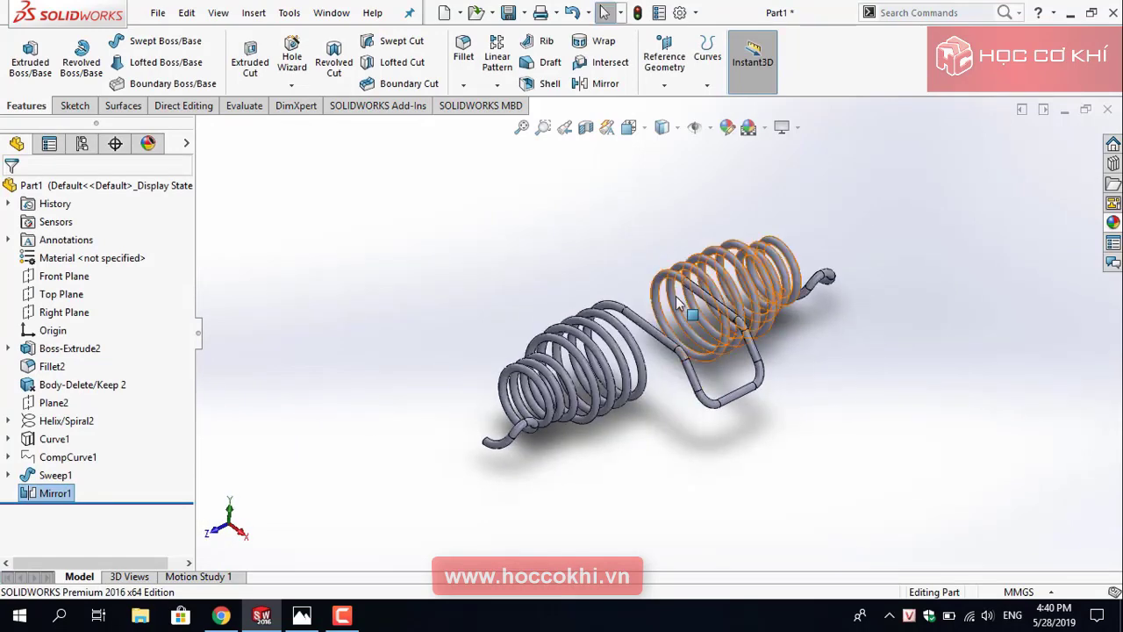
pyautogui.scroll(-3, 686, 281)
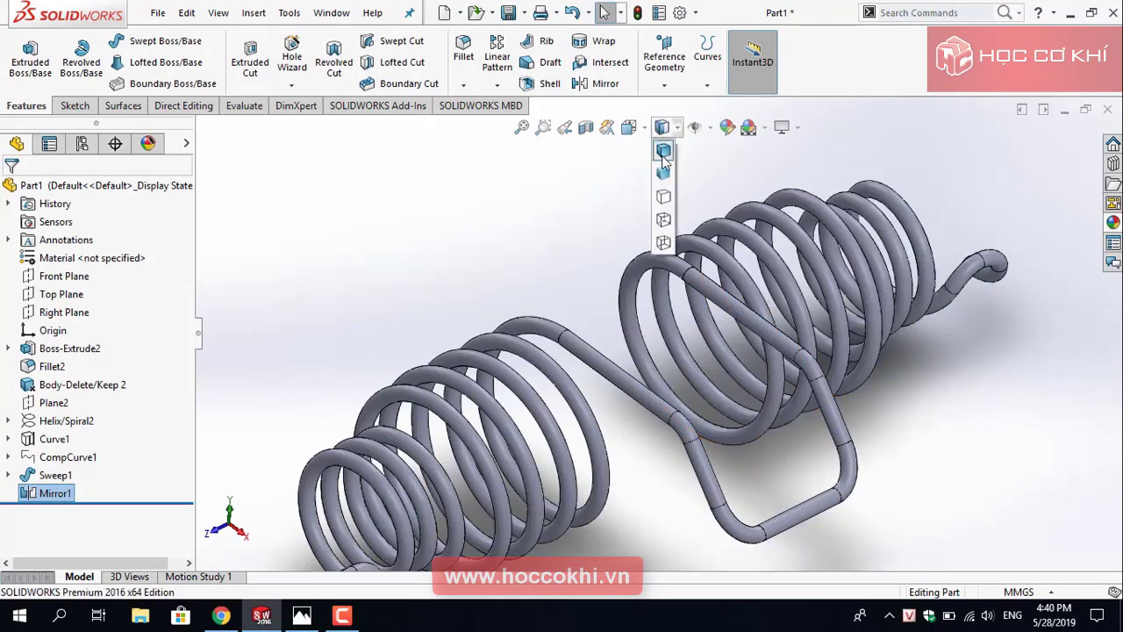
pyautogui.click(663, 169)
# View the double spring end-on and angled, then open the reference spring picture.
pyautogui.scroll(5, 583, 308)
pyautogui.moveTo(574, 393)
pyautogui.mouseDown(button='middle')
pyautogui.moveTo(631, 388)
pyautogui.moveTo(697, 466)
pyautogui.moveTo(582, 494)
pyautogui.moveTo(556, 523)
pyautogui.mouseUp(button='middle')
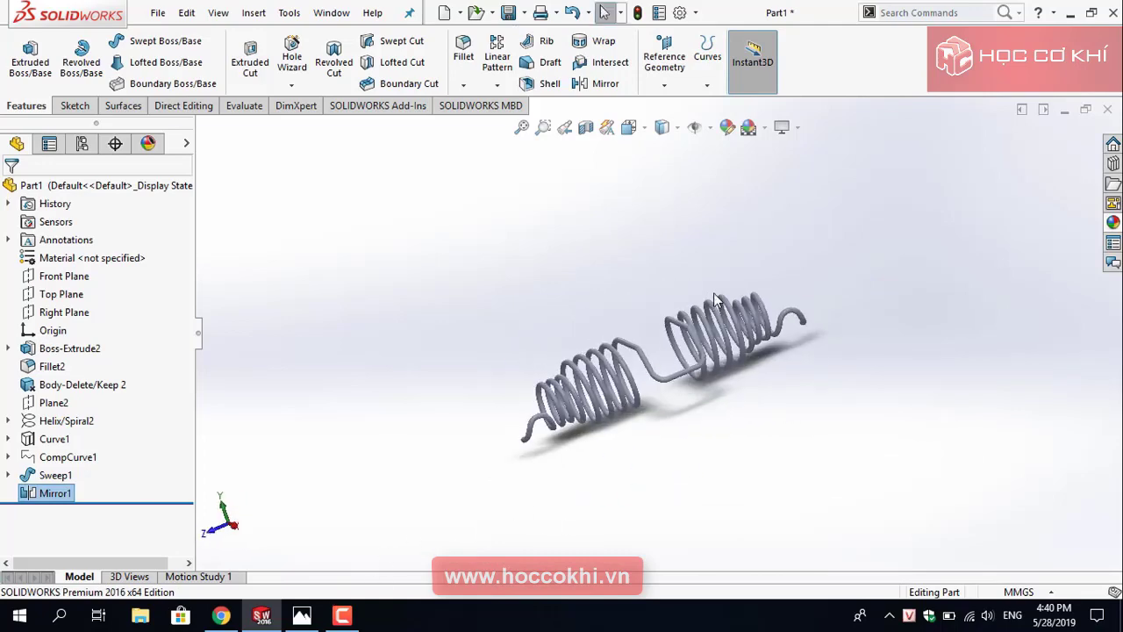
pyautogui.scroll(-3, 715, 299)
pyautogui.moveTo(715, 298); pyautogui.dragTo(482, 526, button='middle')
pyautogui.click(301, 614)
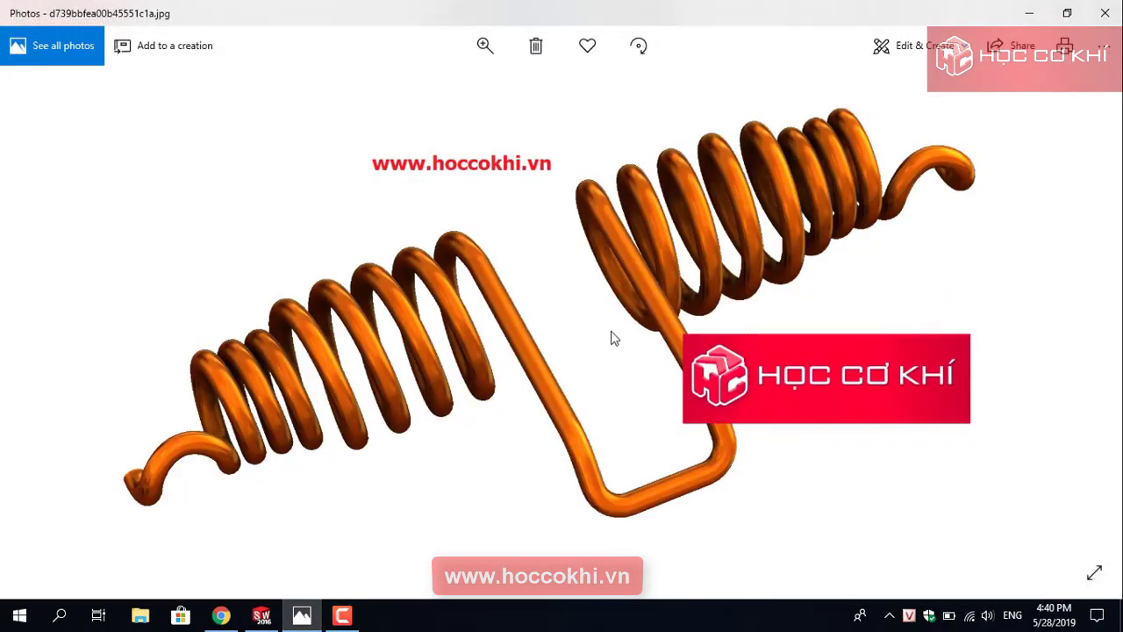
pyautogui.click(1031, 20)
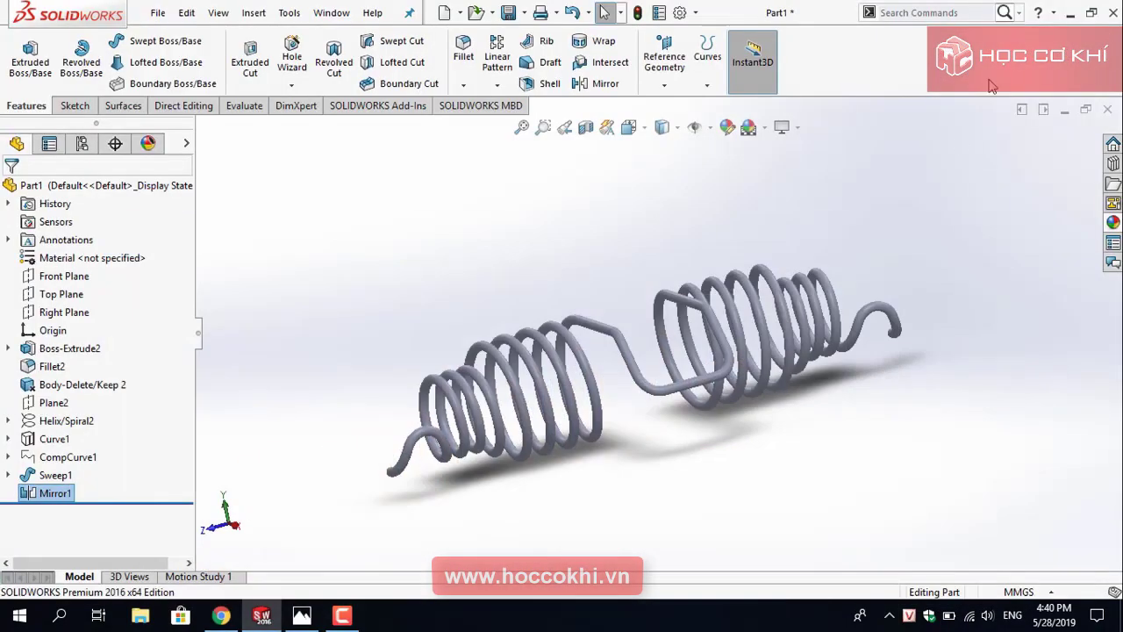
pyautogui.moveTo(709, 377); pyautogui.dragTo(673, 435, button='middle')
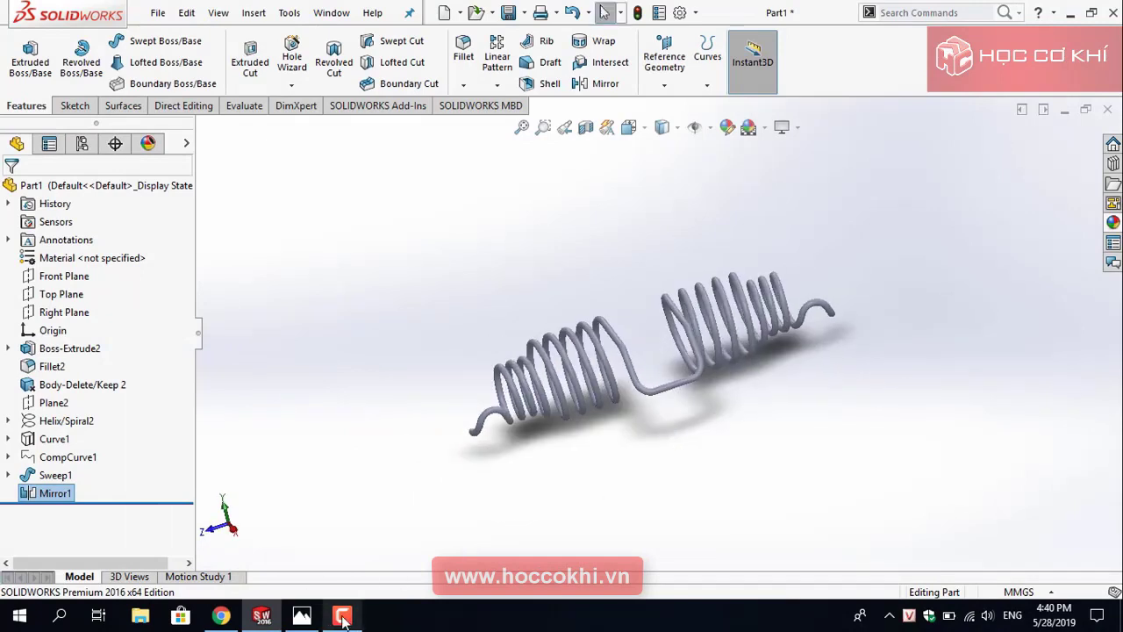
pyautogui.moveTo(342, 615)
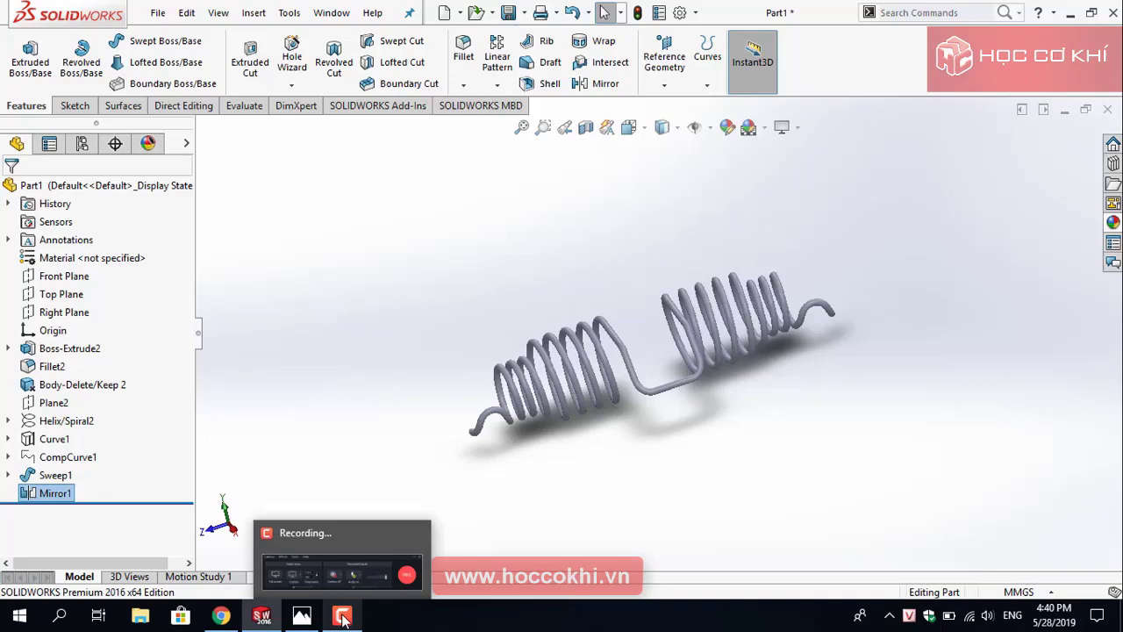
pyautogui.click(342, 617)
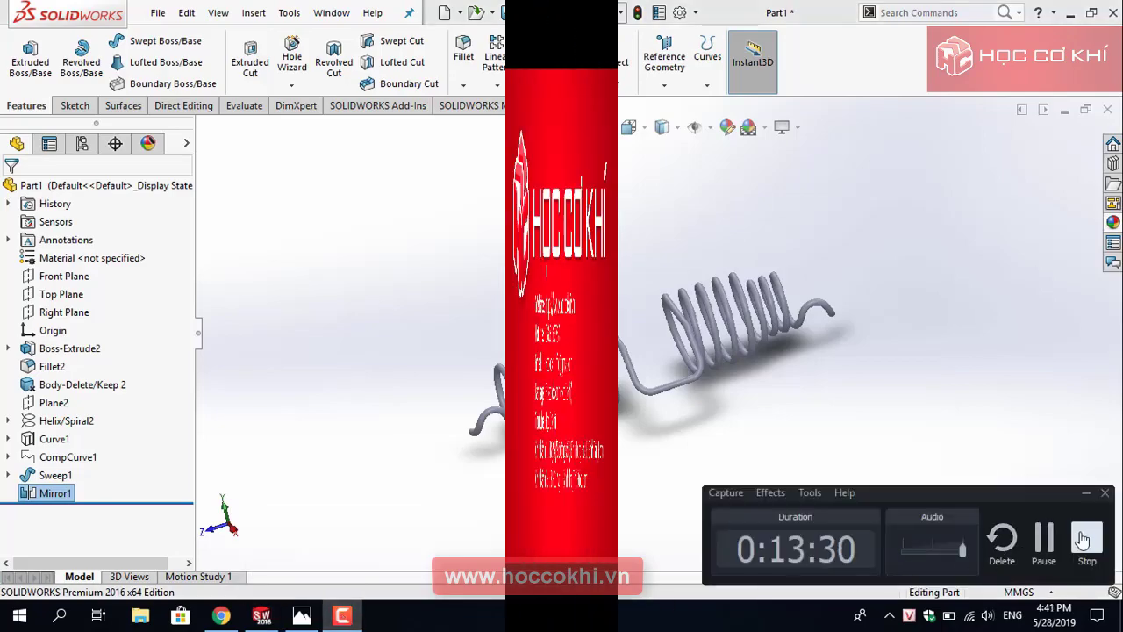